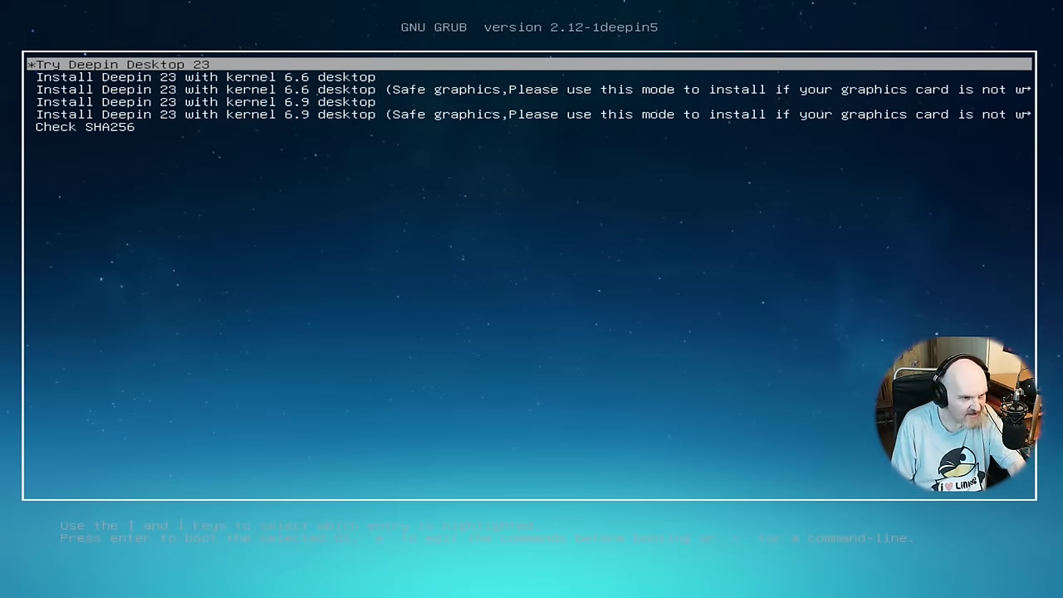
# Step: Examine the Deepin boot menu entries, comparing the kernel 6.6, kernel 6.9, safe graphics and SHA256 check options
pyautogui.press('Down')
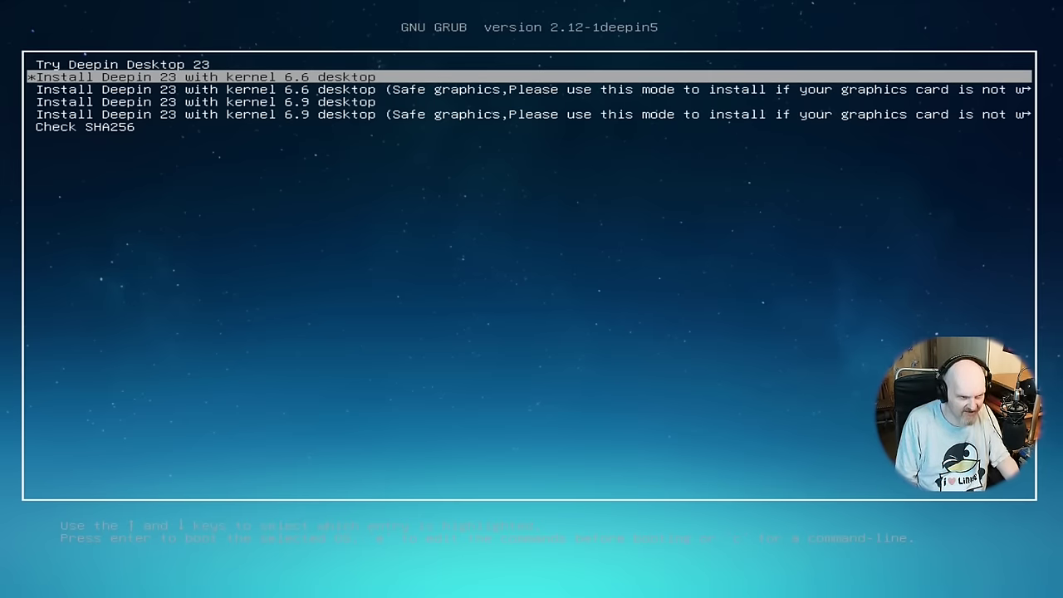
pyautogui.press('Up')
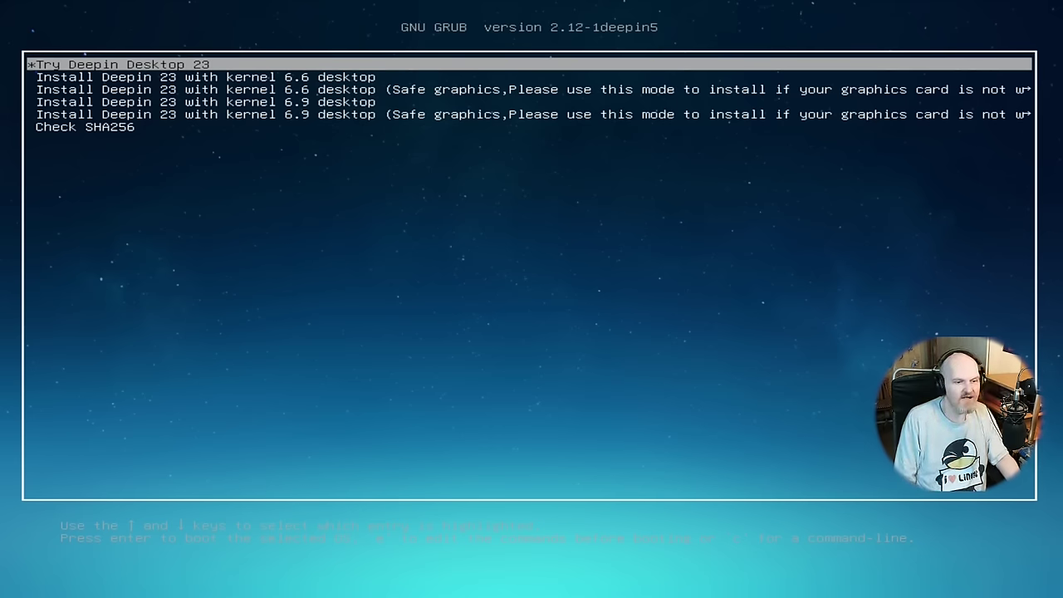
pyautogui.press('Down')
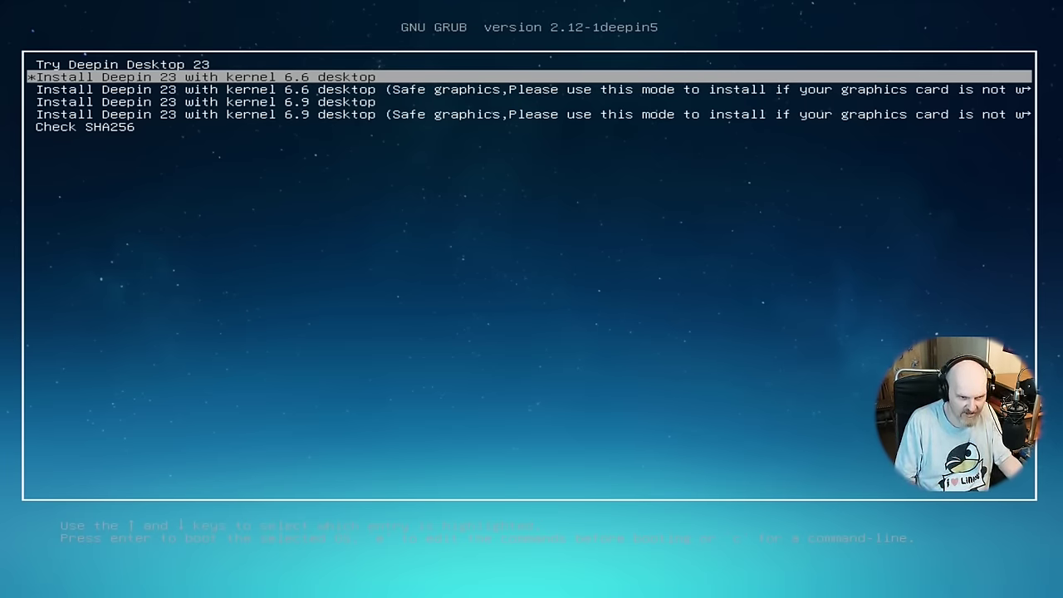
pyautogui.press('Down')
pyautogui.press('Down')
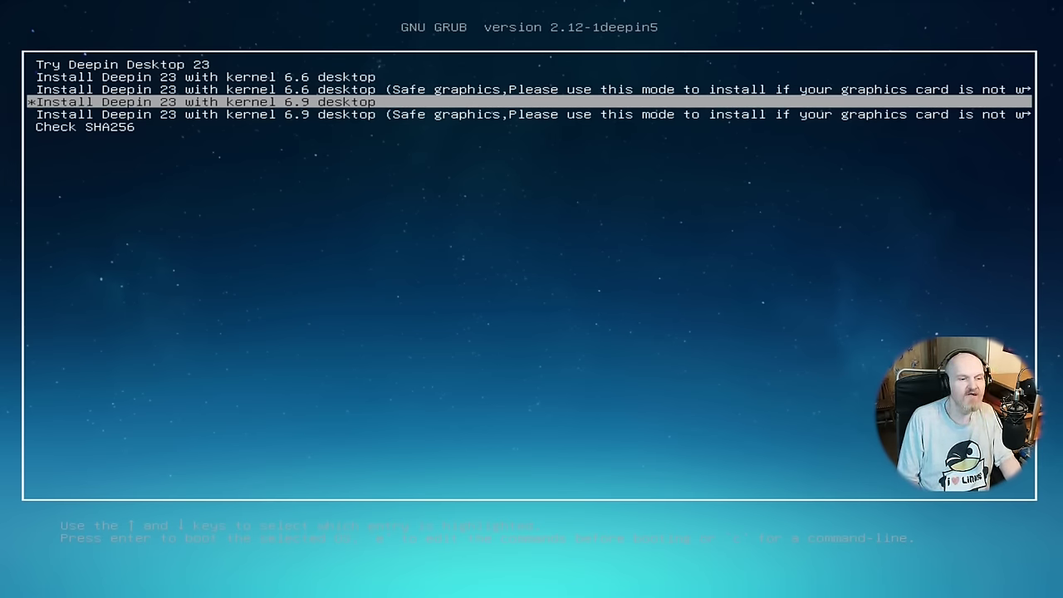
pyautogui.press('Up')
pyautogui.press('Down')
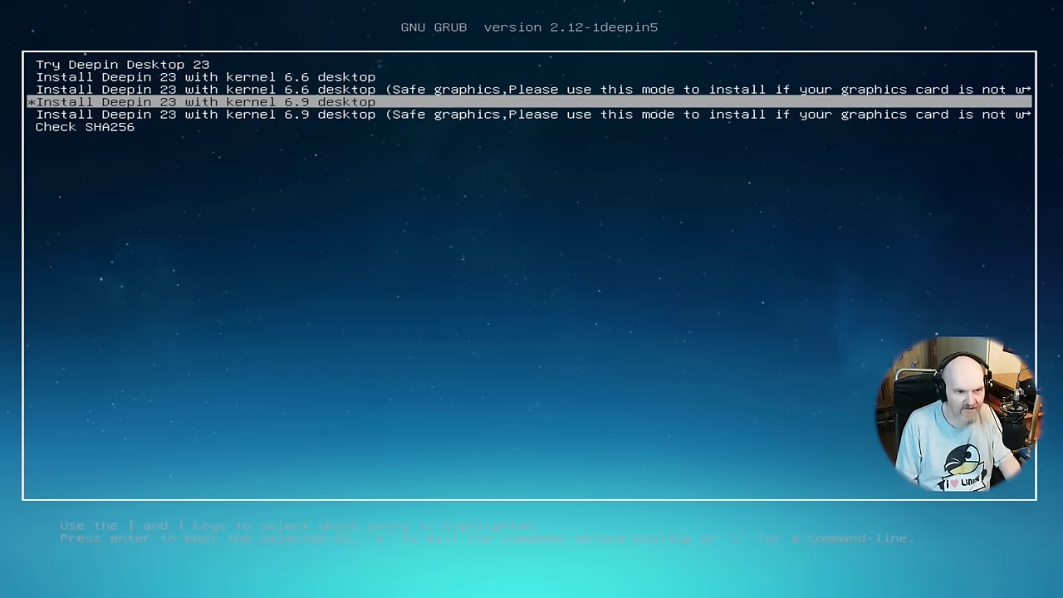
pyautogui.press('Up')
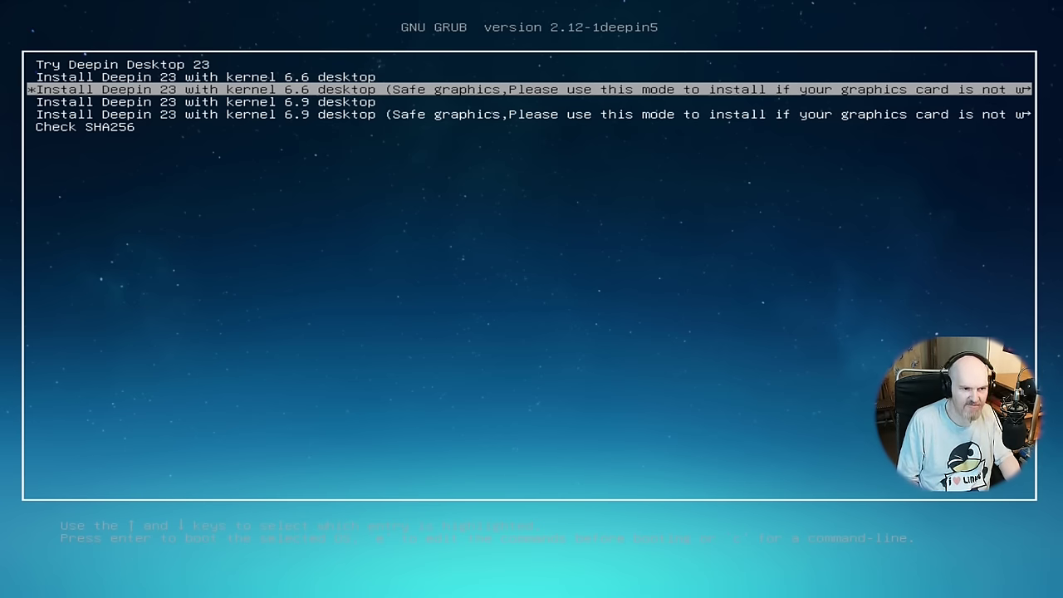
pyautogui.press('Down')
pyautogui.press('Down')
pyautogui.press('Down')
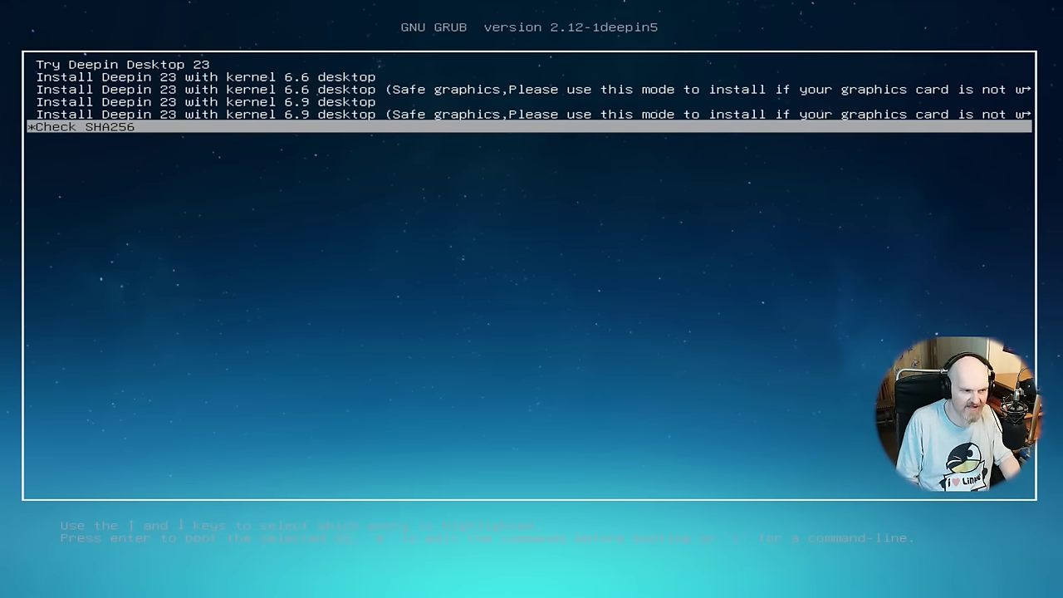
# Step: Boot the Deepin 23 installer with the standard kernel 6.9 desktop entry
pyautogui.press('Up')
pyautogui.press('Up')
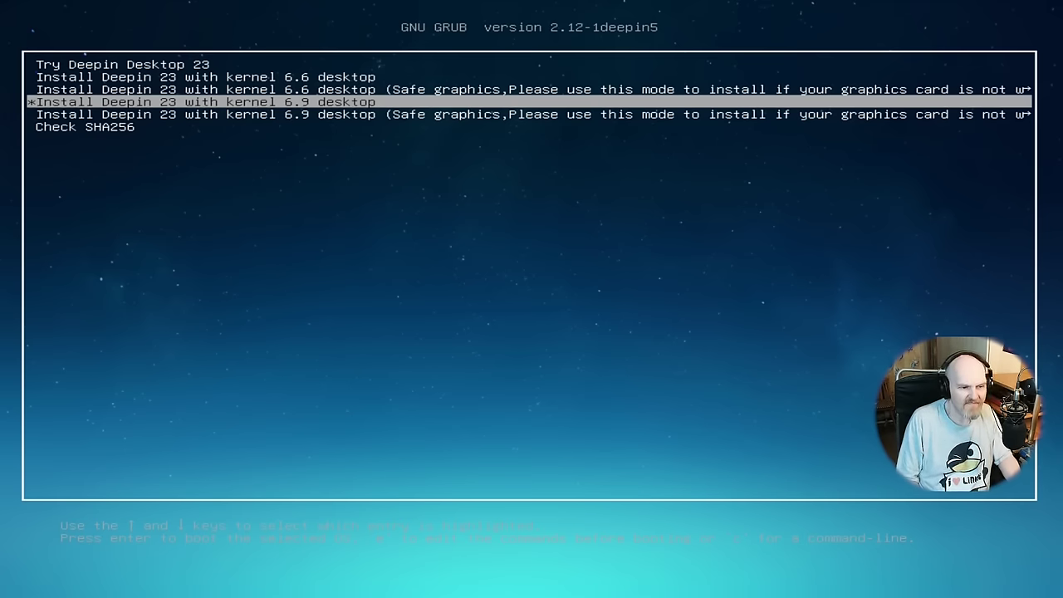
pyautogui.press('Up')
pyautogui.press('Down')
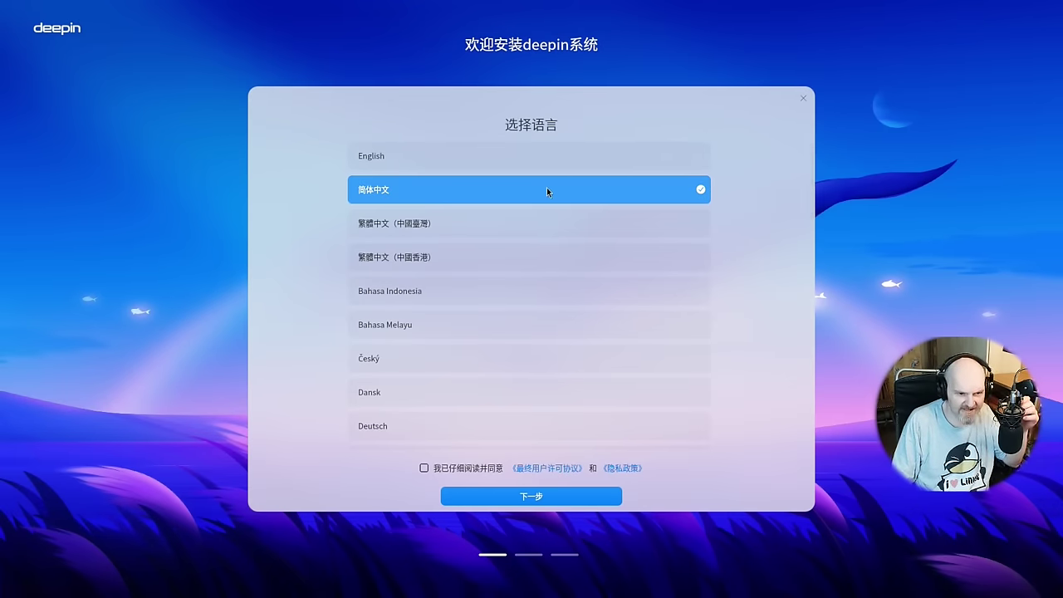
# Step: Set the installer language to Polski, accept the licence and privacy agreements, and continue to the installation methods
pyautogui.scroll(-8, 499, 246)
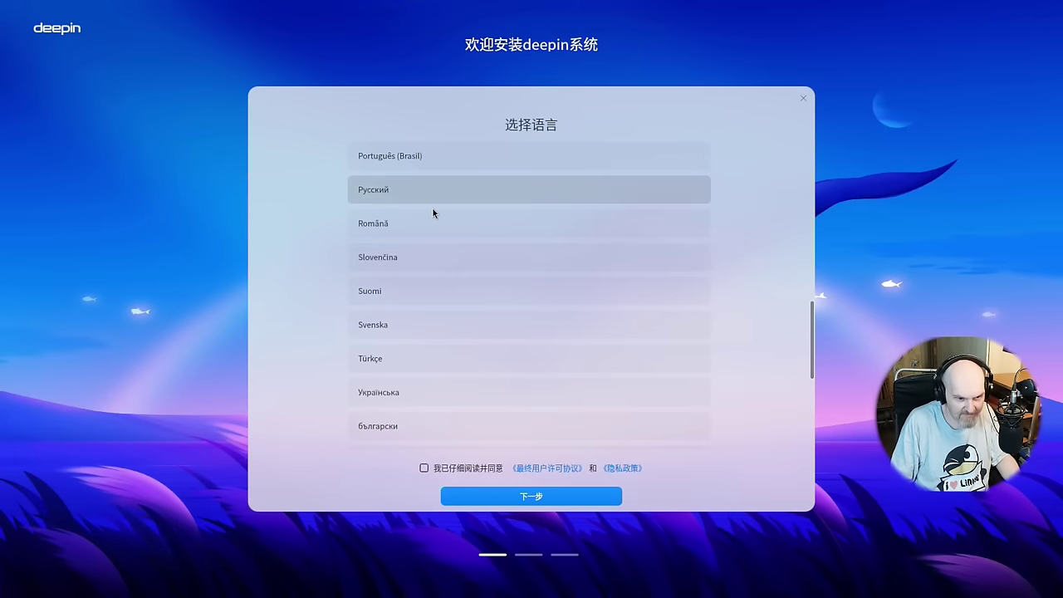
pyautogui.scroll(3, 440, 258)
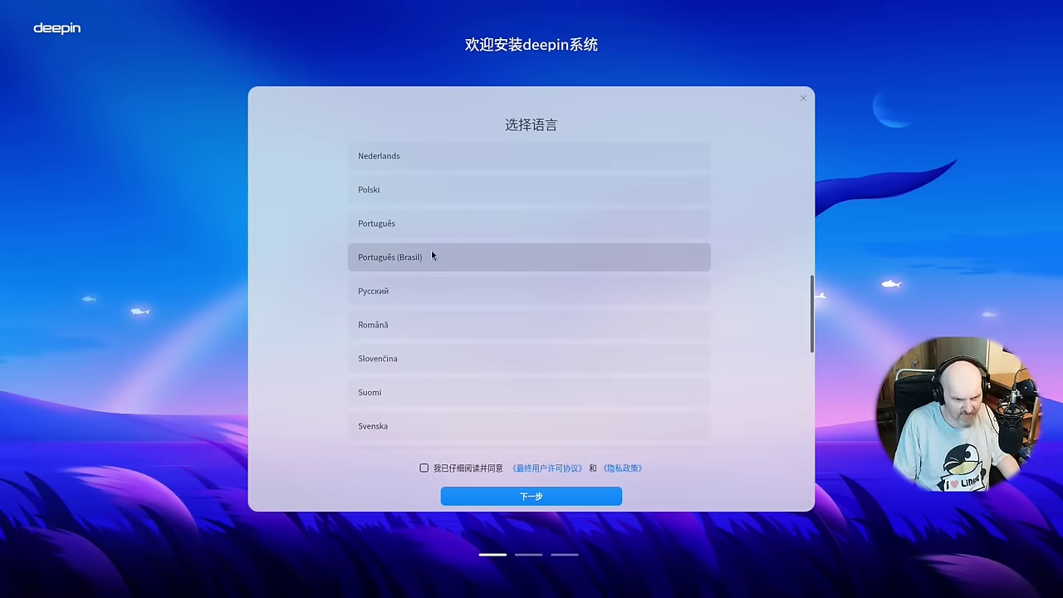
pyautogui.click(423, 186)
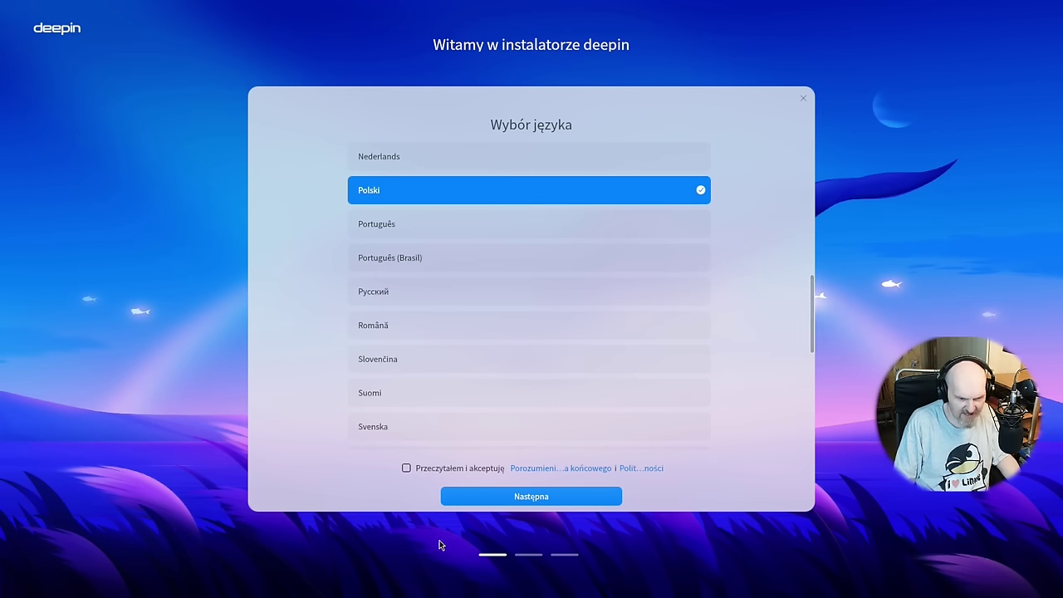
pyautogui.click(453, 470)
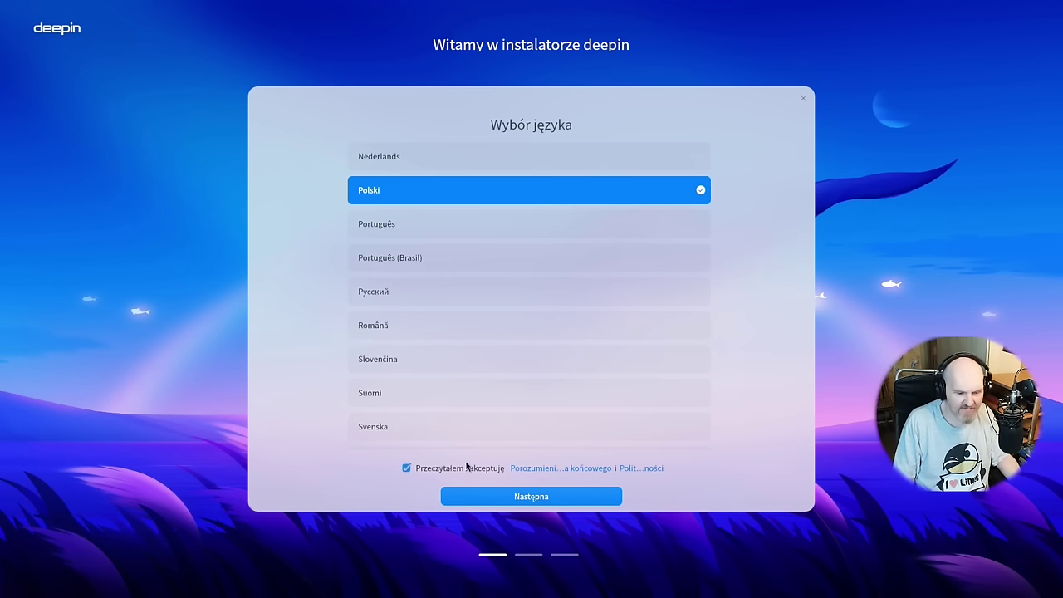
pyautogui.click(507, 498)
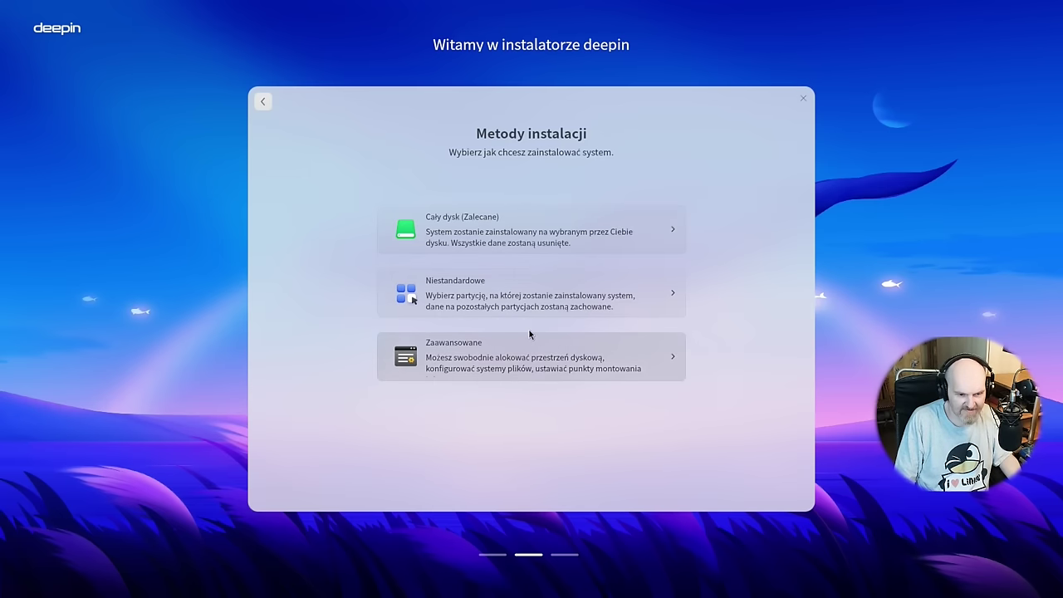
# Step: Review the disks and partitions offered by the custom (Niestandardowe) installation method, and return to the method selection
pyautogui.click(523, 288)
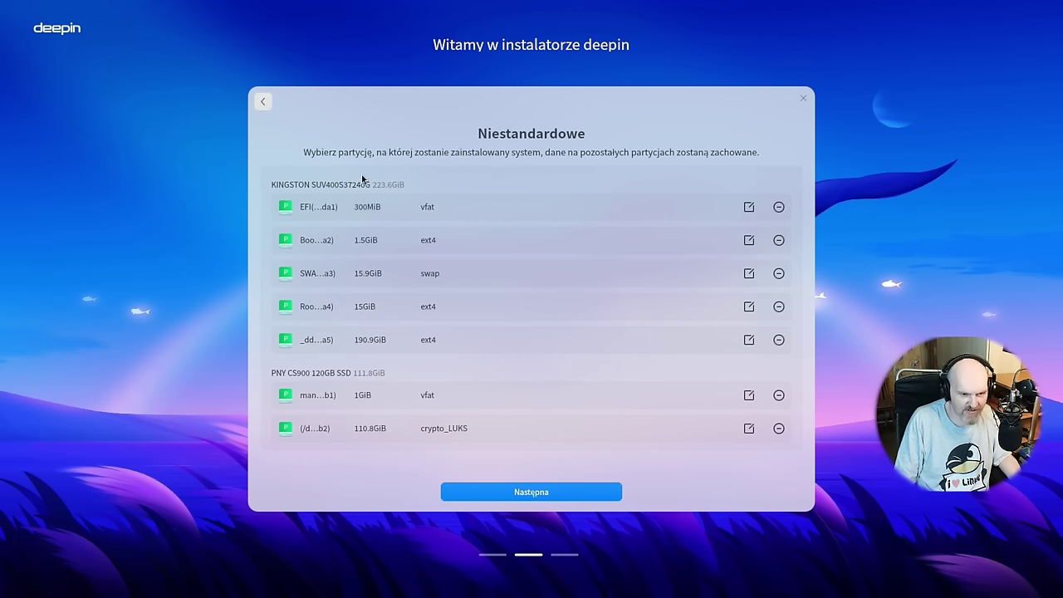
pyautogui.scroll(-3, 525, 316)
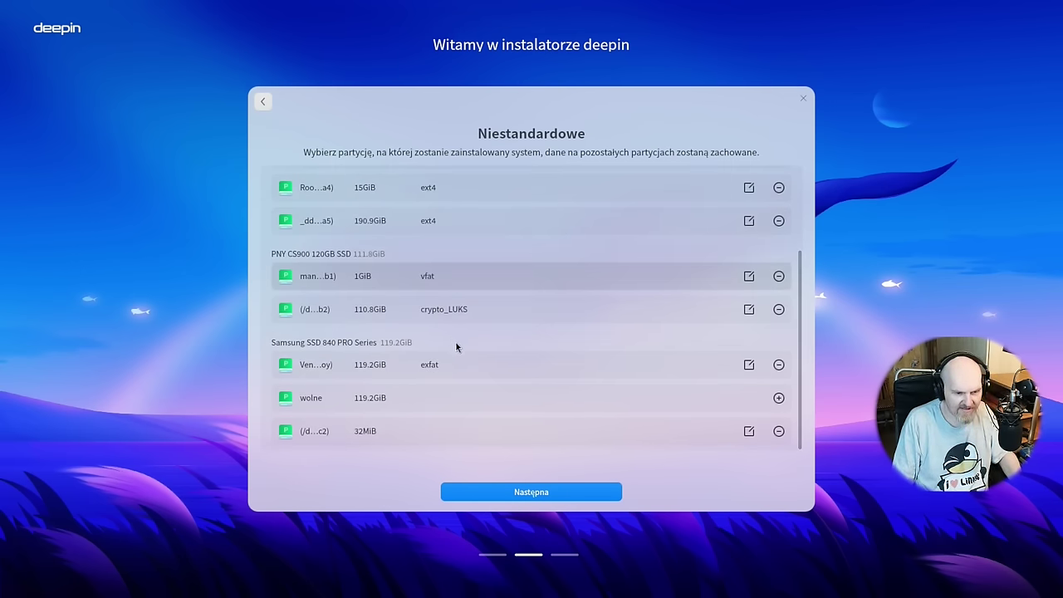
pyautogui.scroll(3, 463, 348)
pyautogui.scroll(-3, 467, 342)
pyautogui.scroll(3, 449, 291)
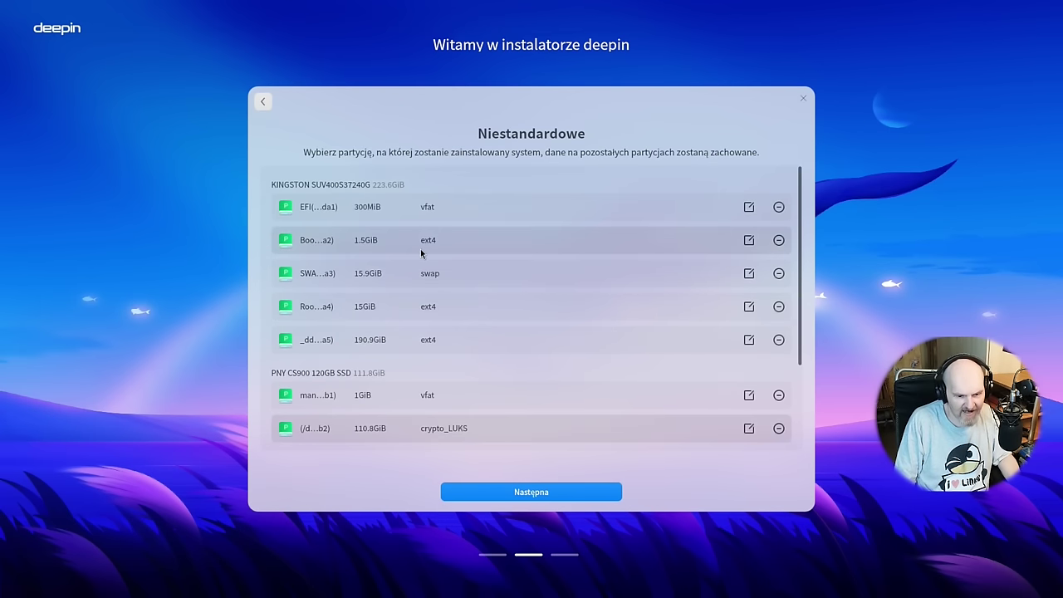
pyautogui.click(263, 103)
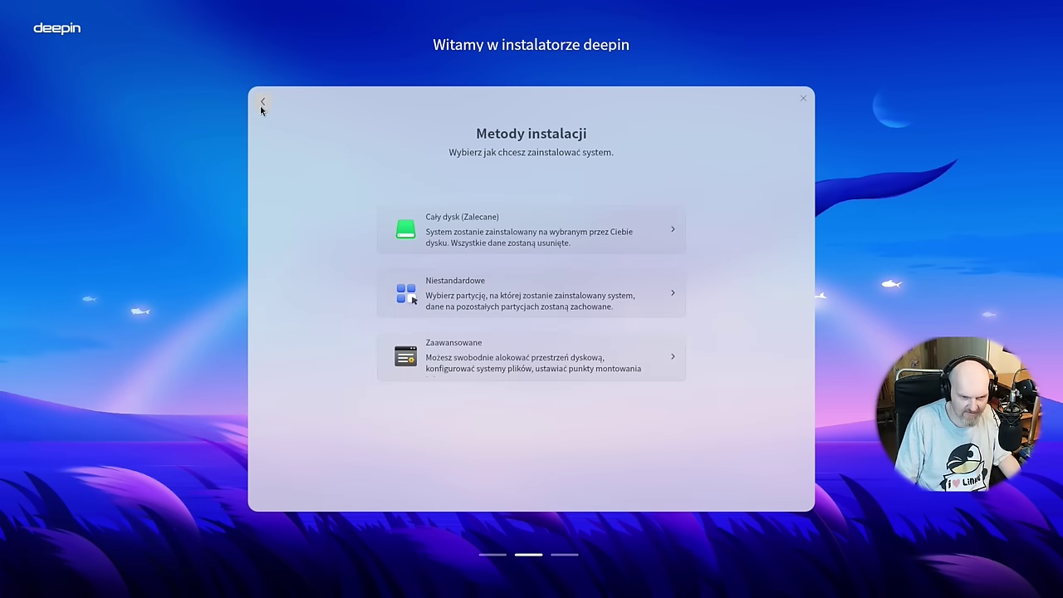
# Step: Review the partition table in the advanced (Zaawansowane) installation method and go back to the method selection
pyautogui.click(531, 363)
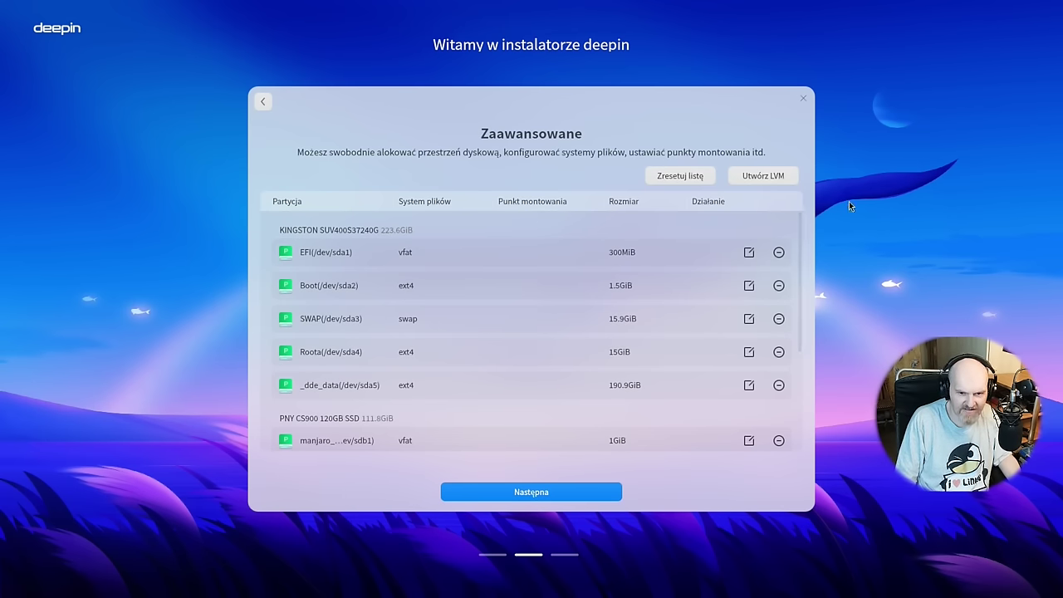
pyautogui.scroll(-5, 433, 253)
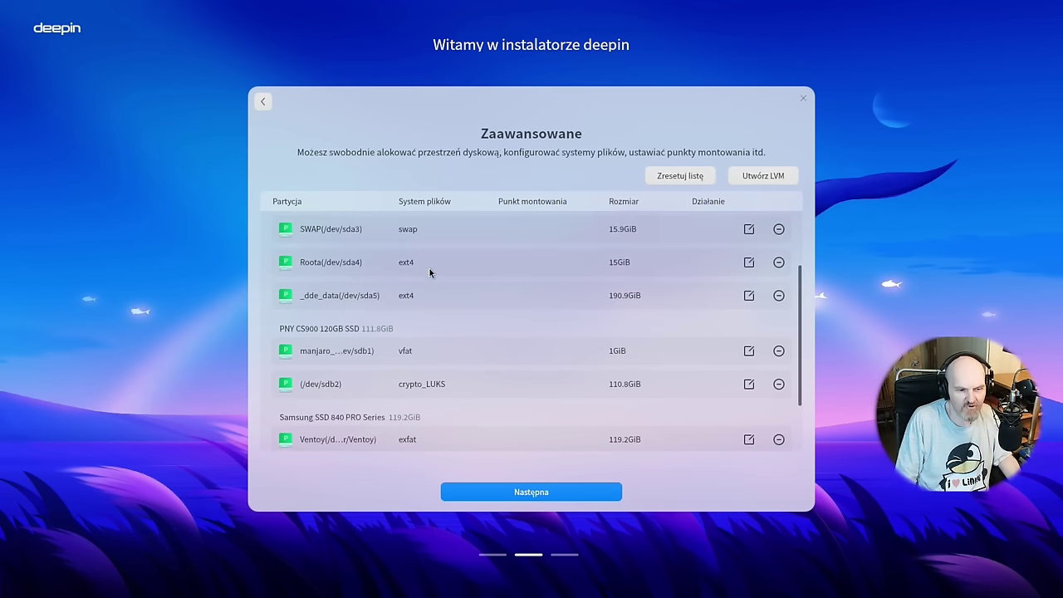
pyautogui.scroll(3, 465, 391)
pyautogui.scroll(2, 394, 389)
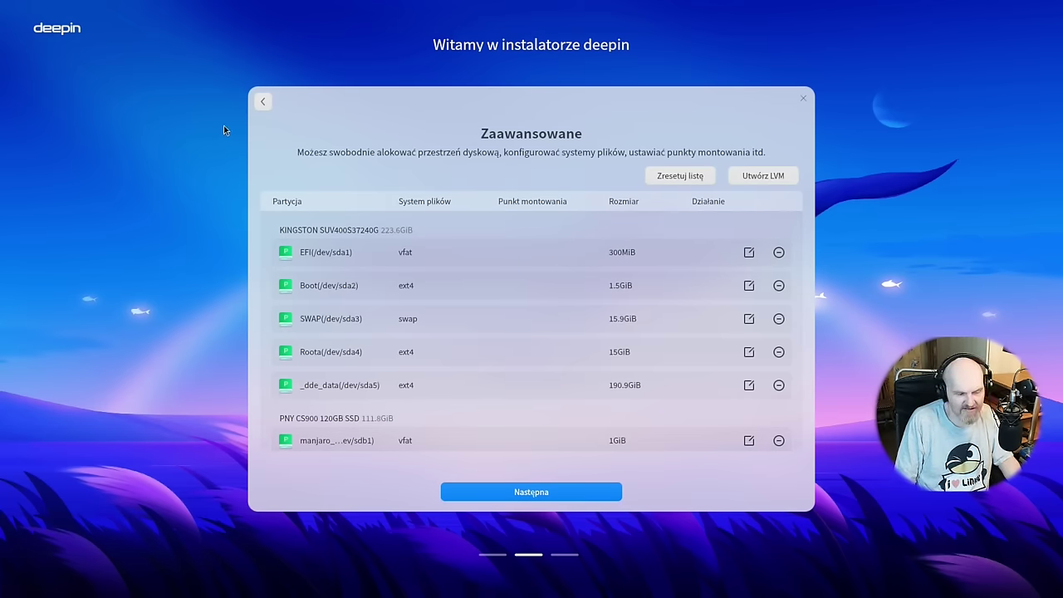
pyautogui.click(263, 101)
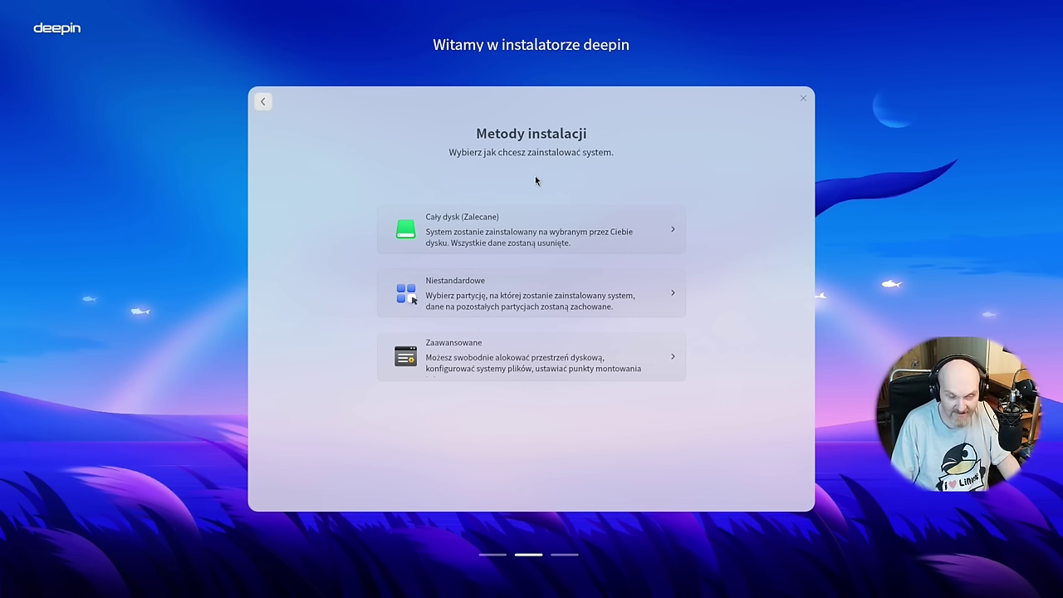
# Step: Prepare a whole-disk installation on the PNY CS900 120GB SSD with the closed-source NVIDIA drivers enabled
pyautogui.click(490, 224)
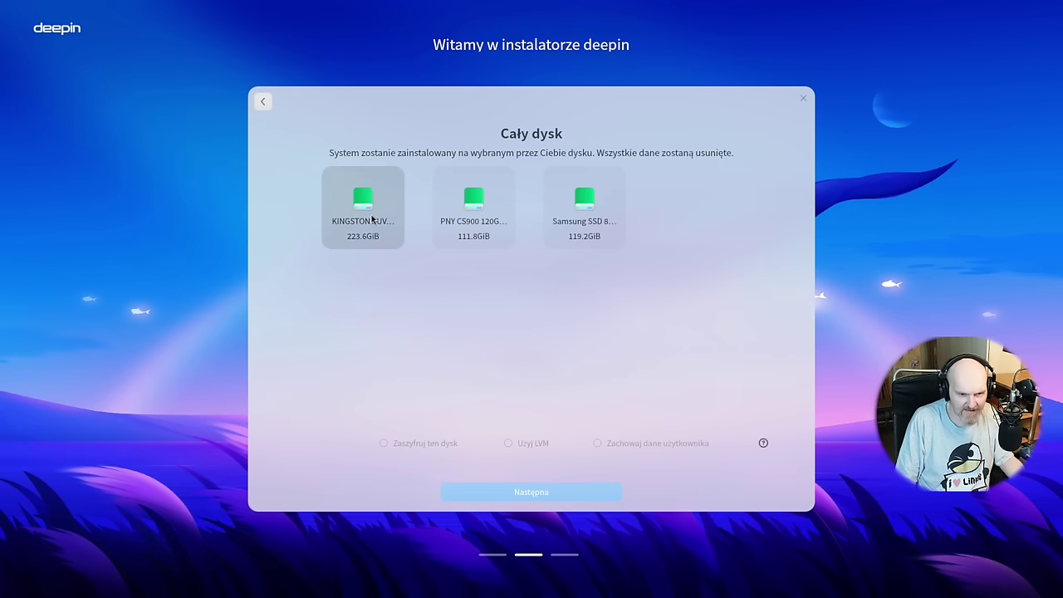
pyautogui.click(482, 213)
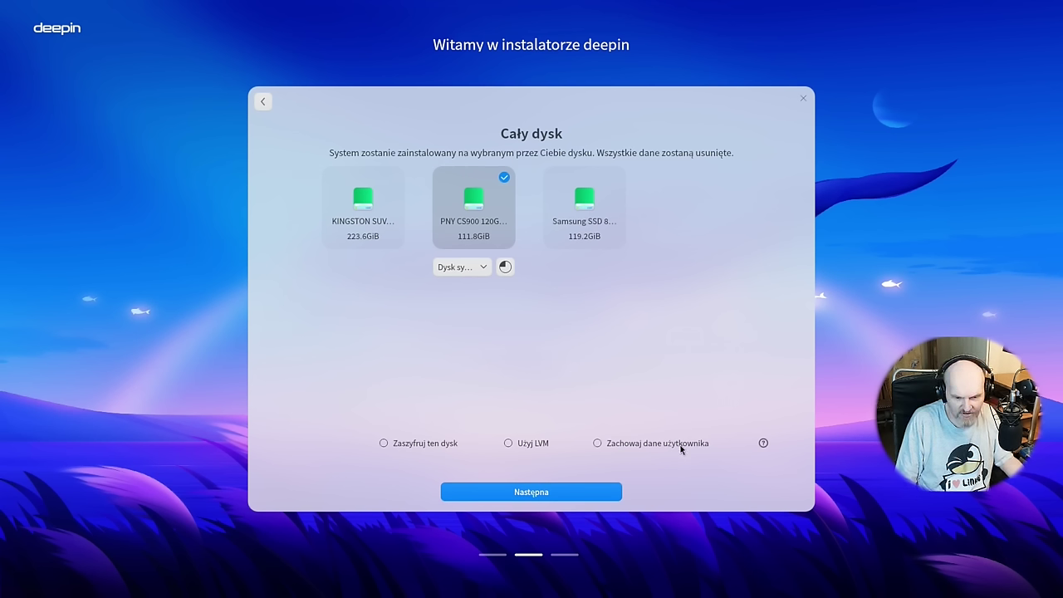
pyautogui.click(533, 490)
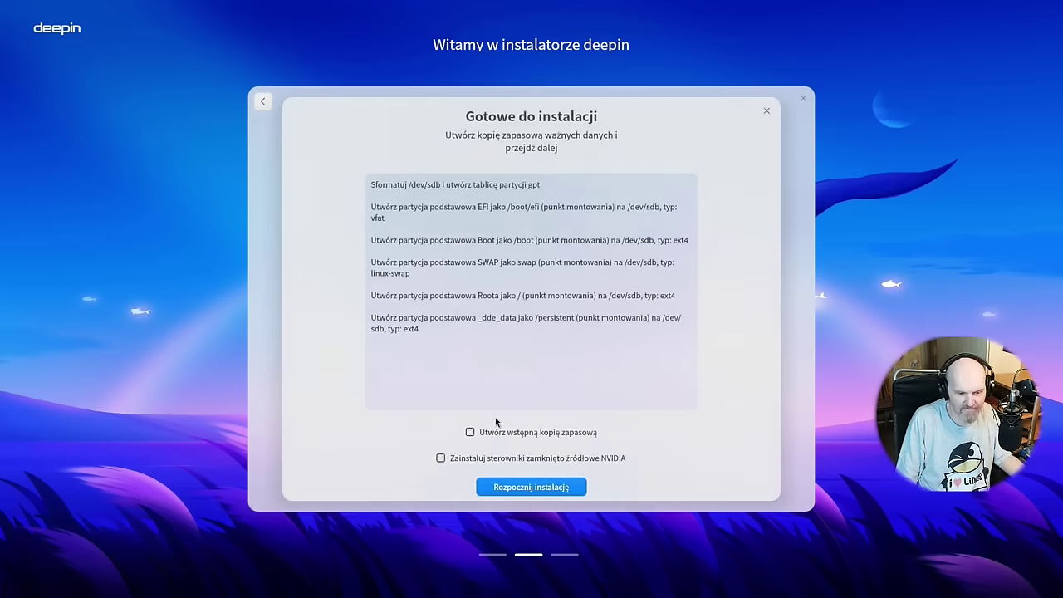
pyautogui.click(538, 461)
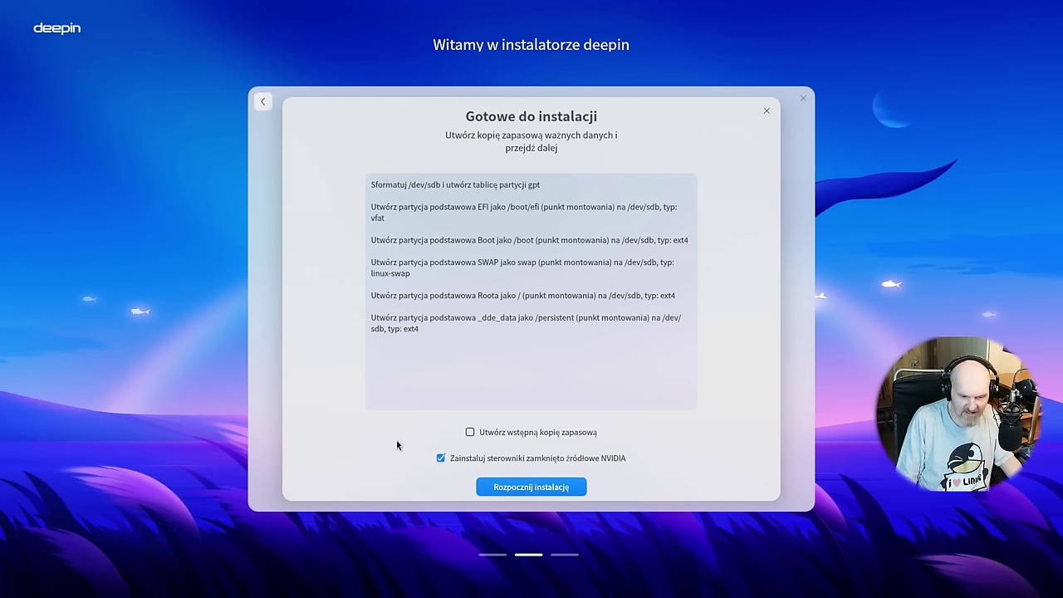
# Step: Choose the KINGSTON SUV400S37240G as the installation disk instead and set its system space to 49.5 GiB
pyautogui.click(526, 491)
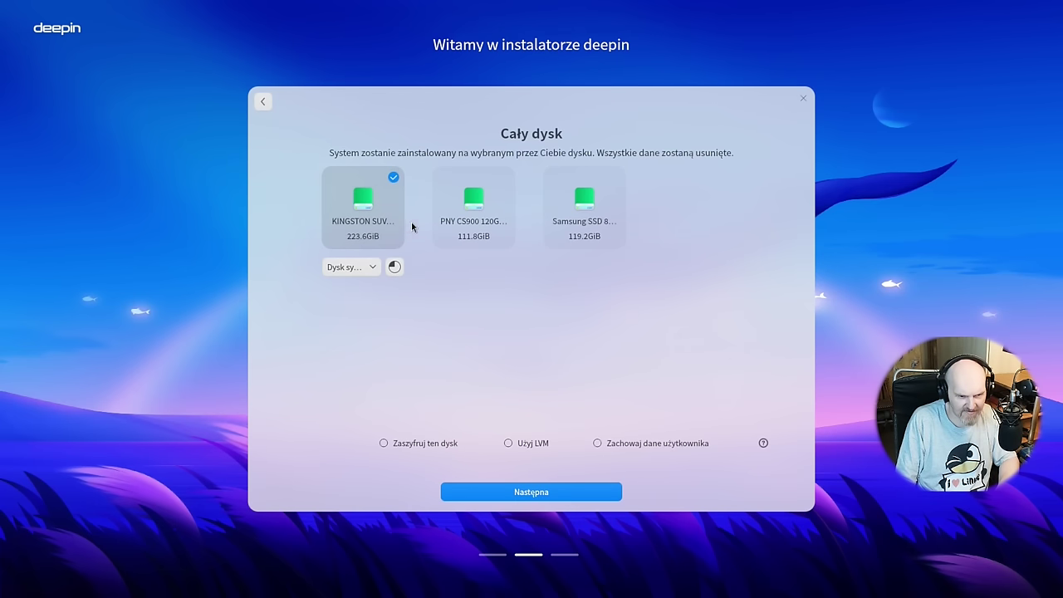
pyautogui.click(394, 267)
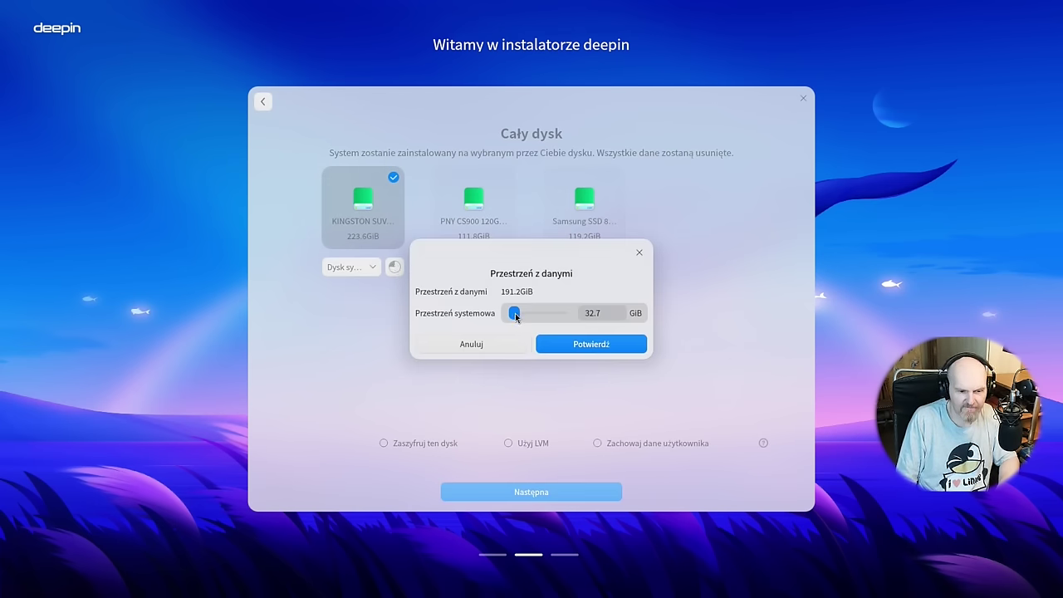
pyautogui.moveTo(513, 314); pyautogui.dragTo(520, 340)
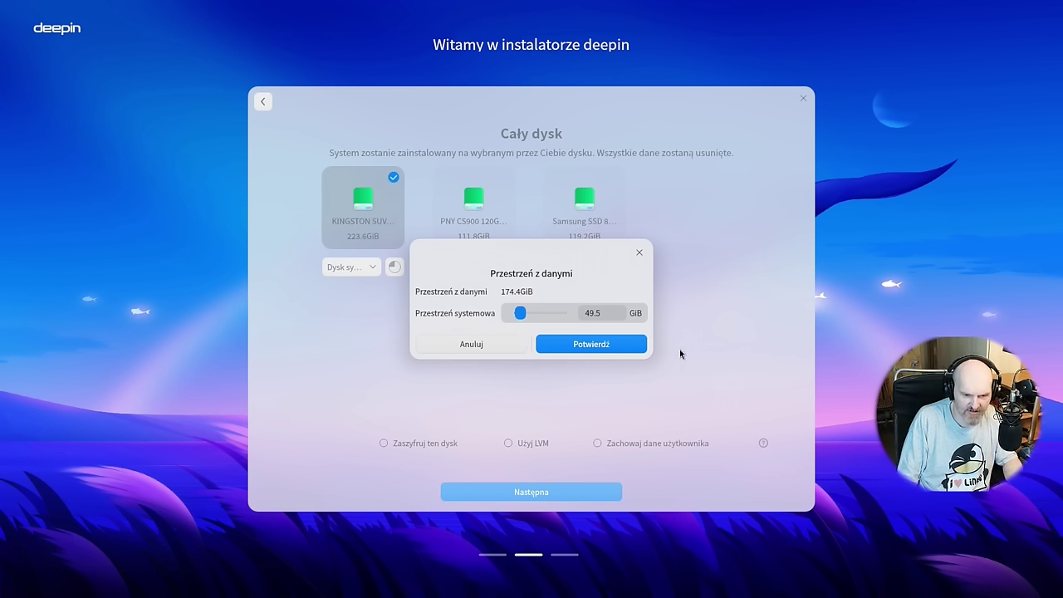
pyautogui.click(608, 346)
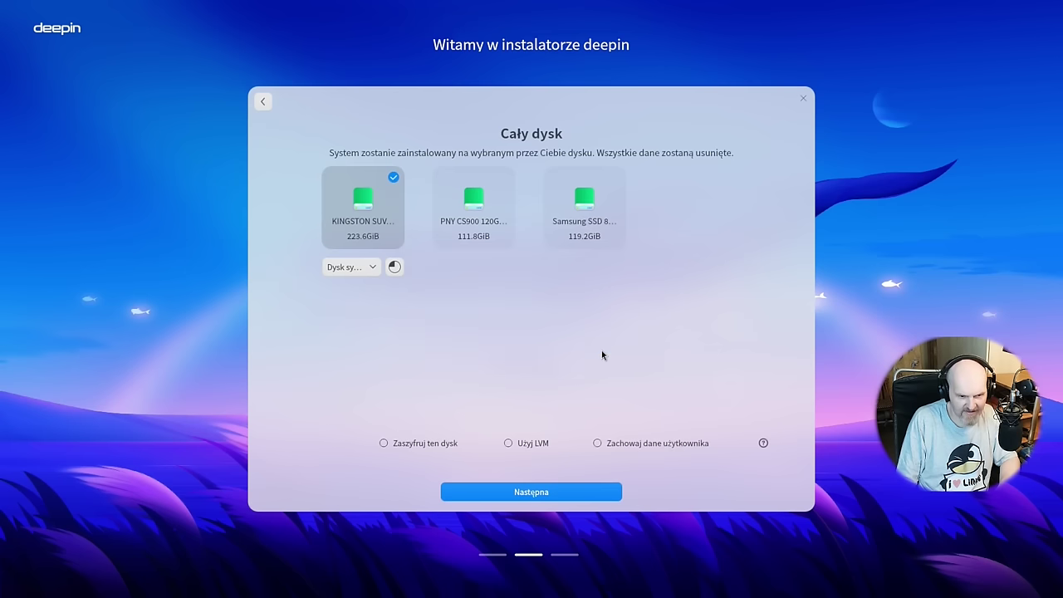
pyautogui.click(349, 268)
pyautogui.click(570, 301)
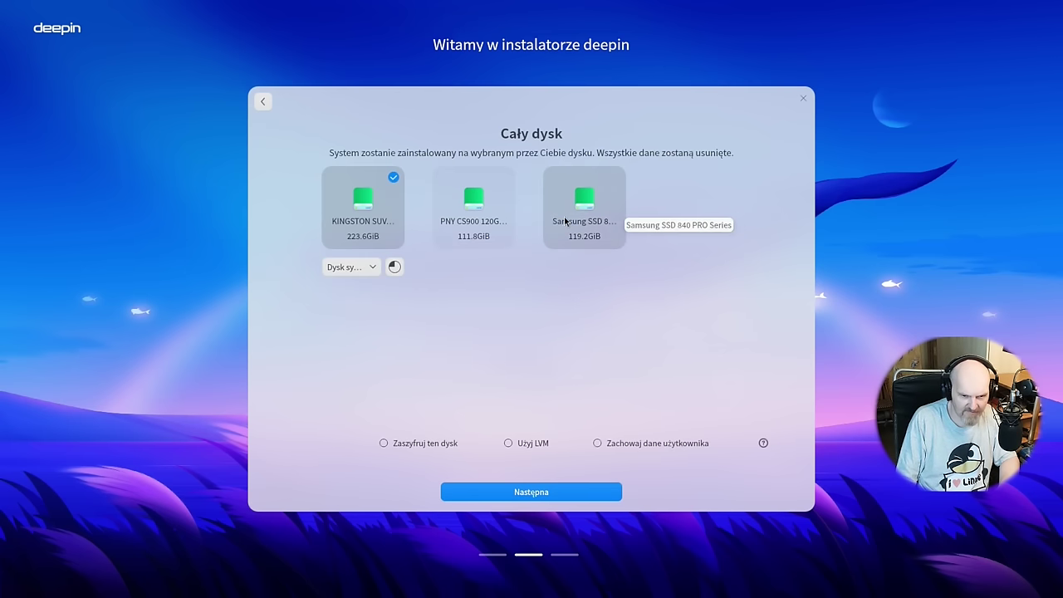
# Step: Start the installation on the Kingston disk with the closed-source NVIDIA drivers enabled, and restart the computer once it finishes
pyautogui.click(509, 491)
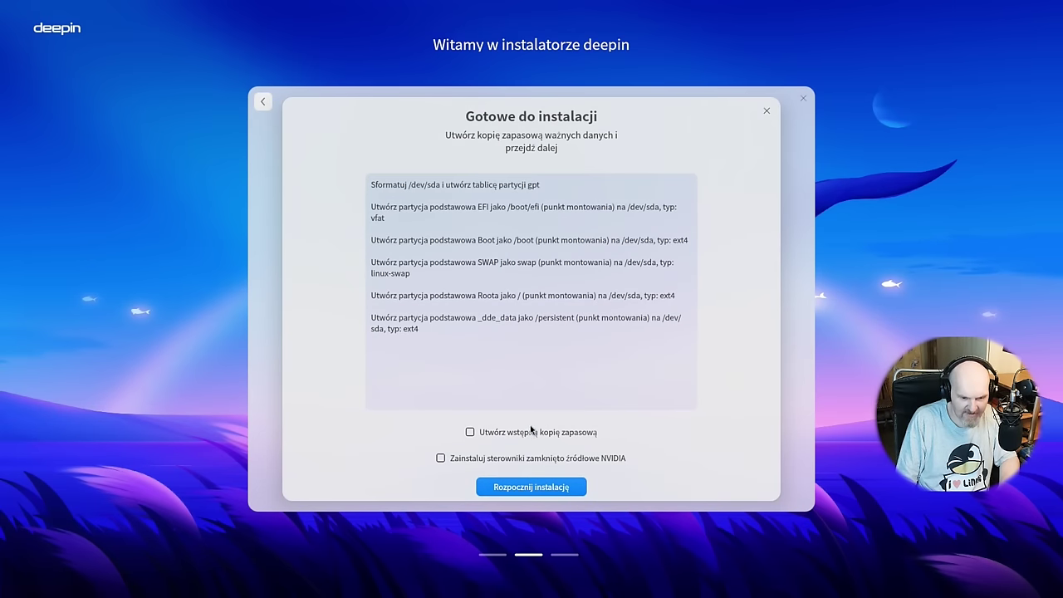
pyautogui.click(500, 465)
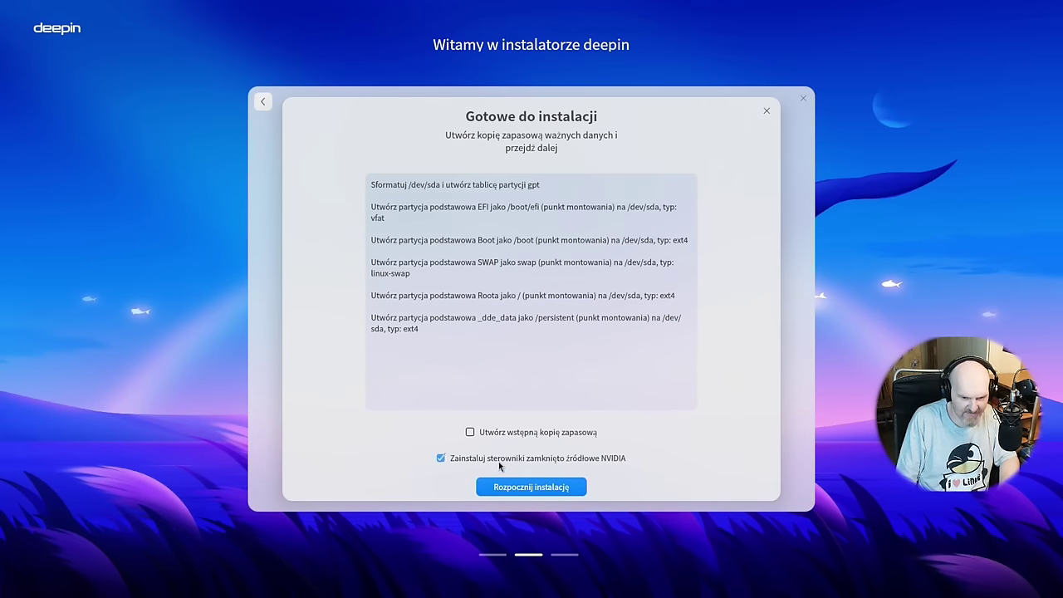
pyautogui.click(565, 495)
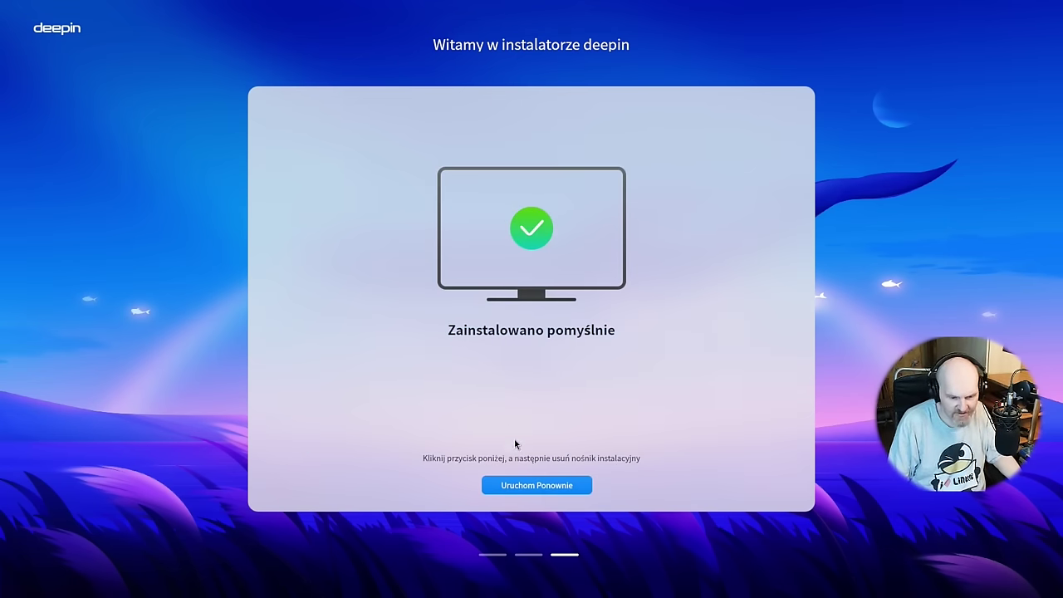
pyautogui.click(553, 485)
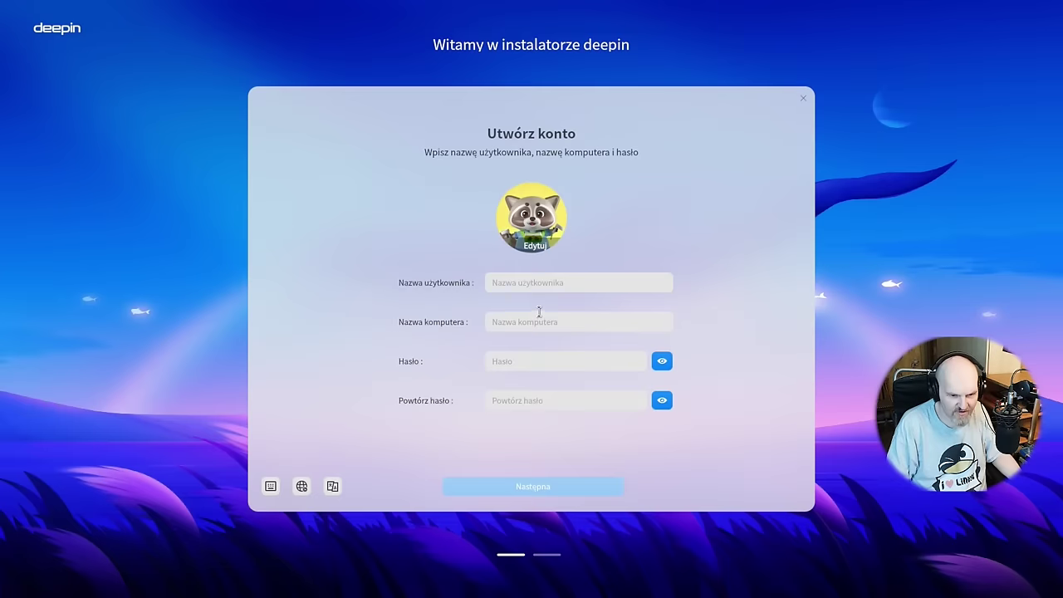
# Step: Set the new account's username to esel, replacing the too-short first entry
pyautogui.click(565, 283)
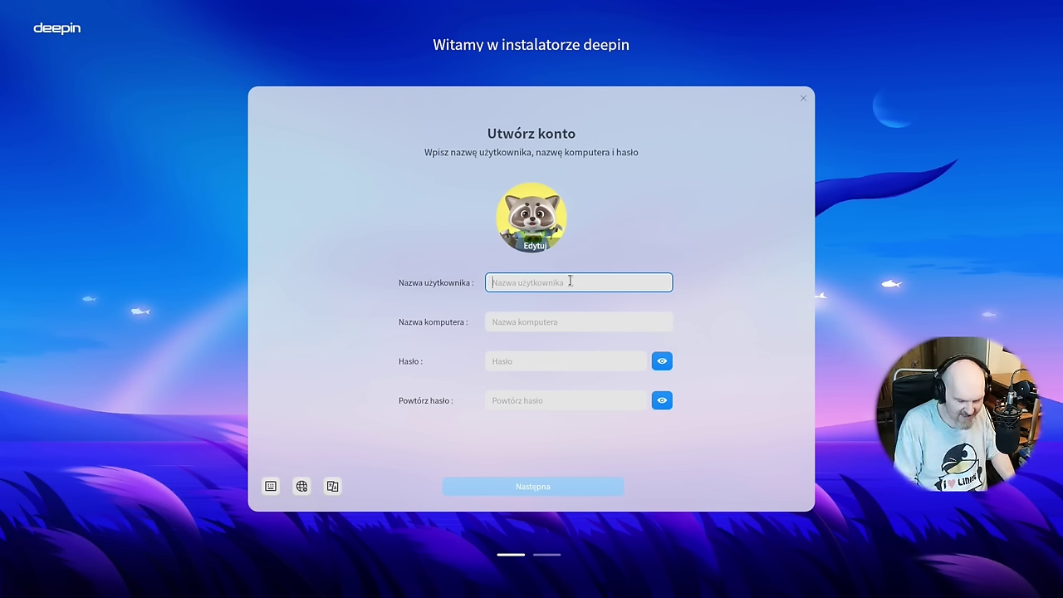
pyautogui.write('sl')
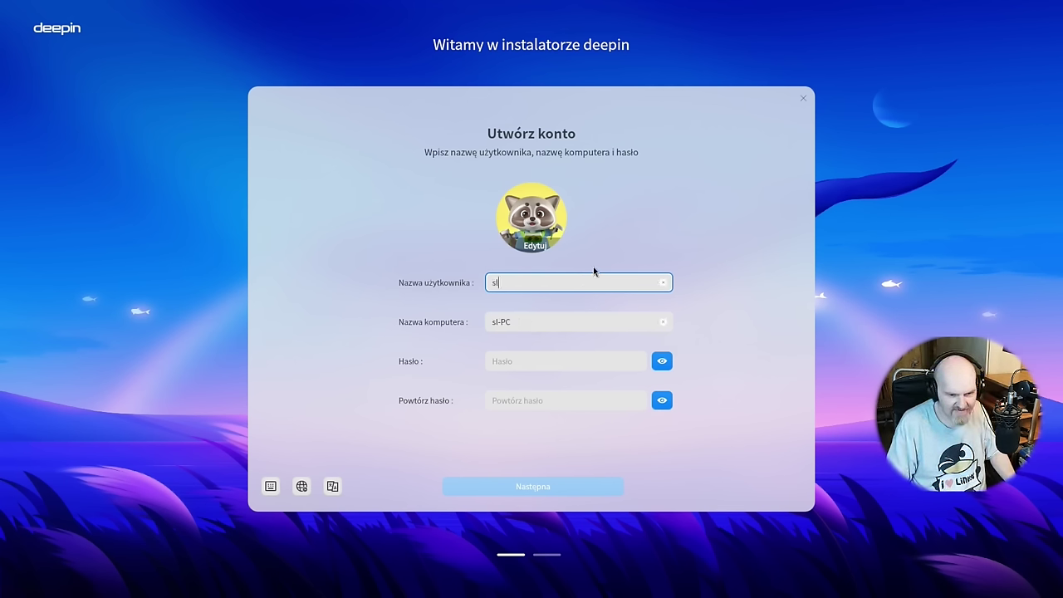
pyautogui.click(517, 359)
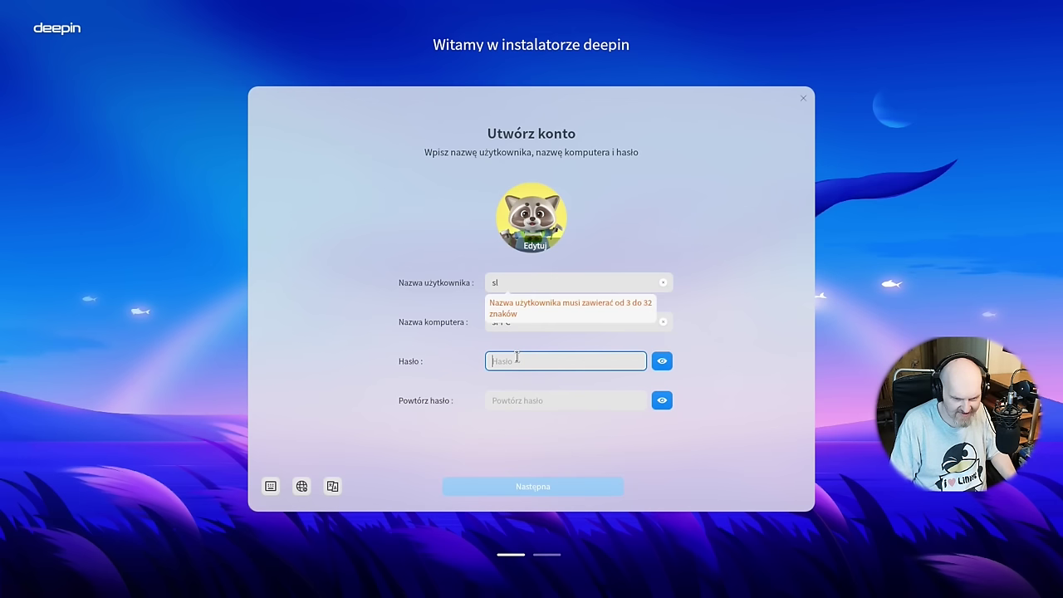
pyautogui.click(530, 284)
pyautogui.press('BackSpace')
pyautogui.press('BackSpace')
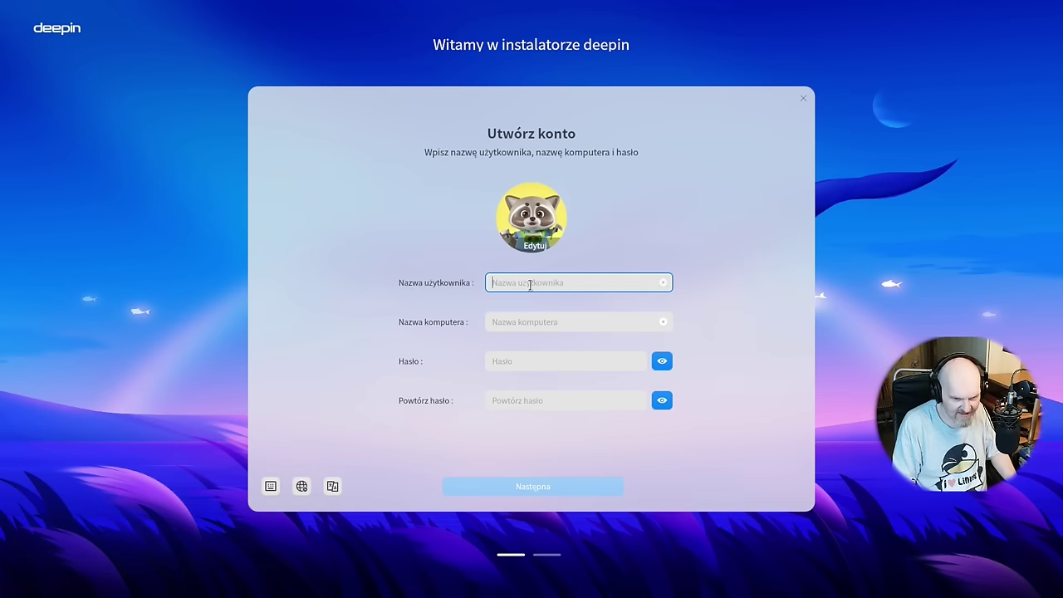
pyautogui.write('esel')
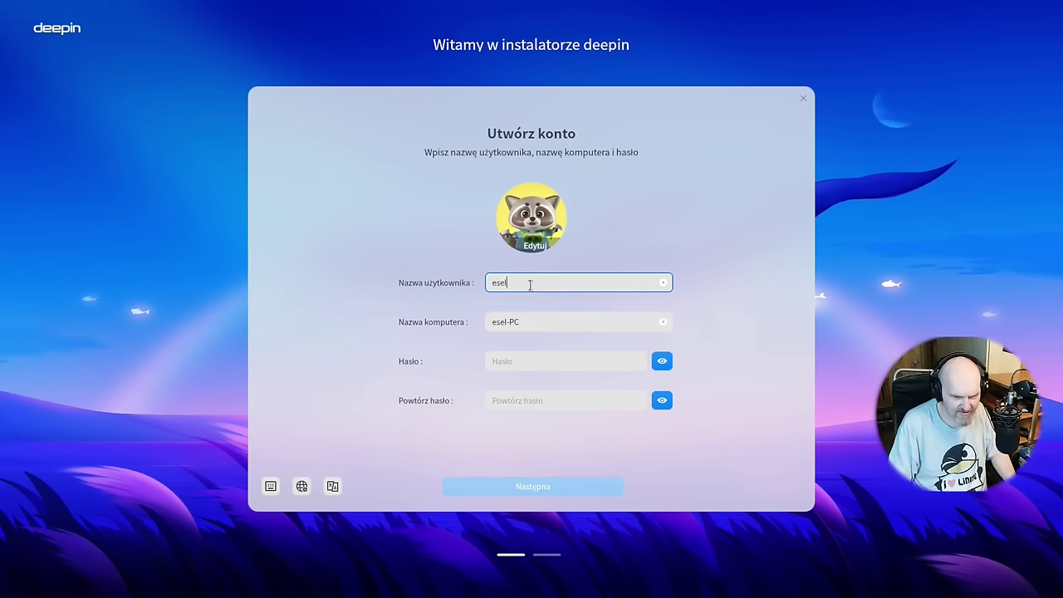
# Step: Enter the account password, repeat it for confirmation, and submit the account creation form
pyautogui.click(547, 362)
pyautogui.write('•')
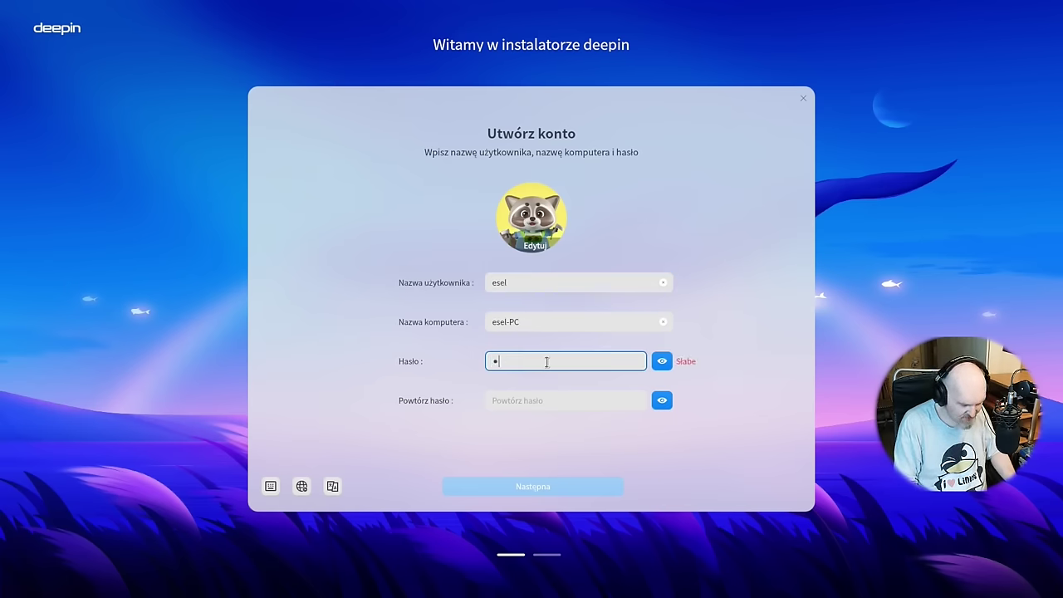
pyautogui.press('Tab')
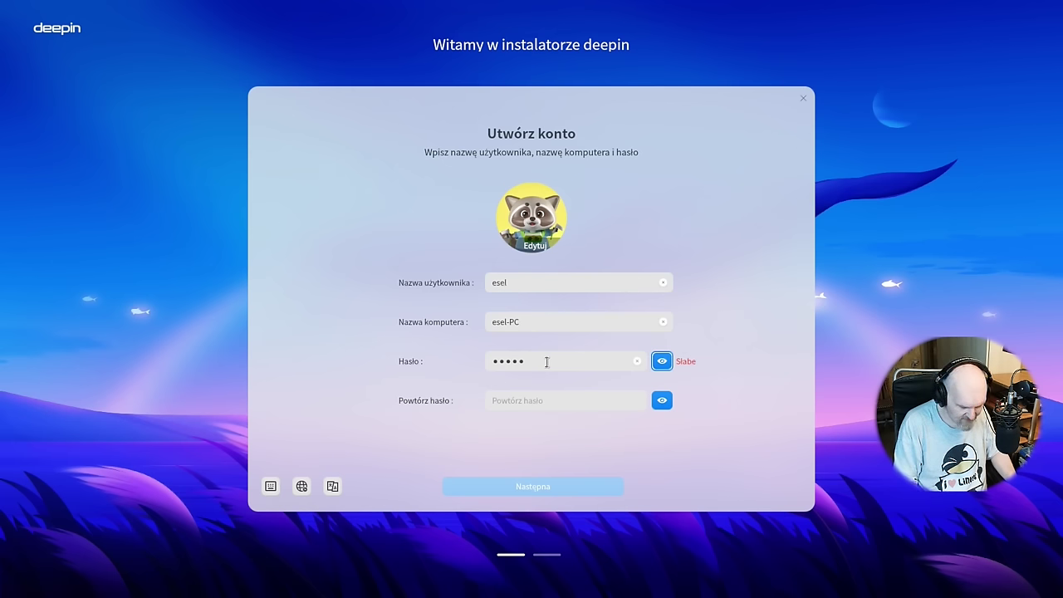
pyautogui.press('Tab')
pyautogui.write('•••••')
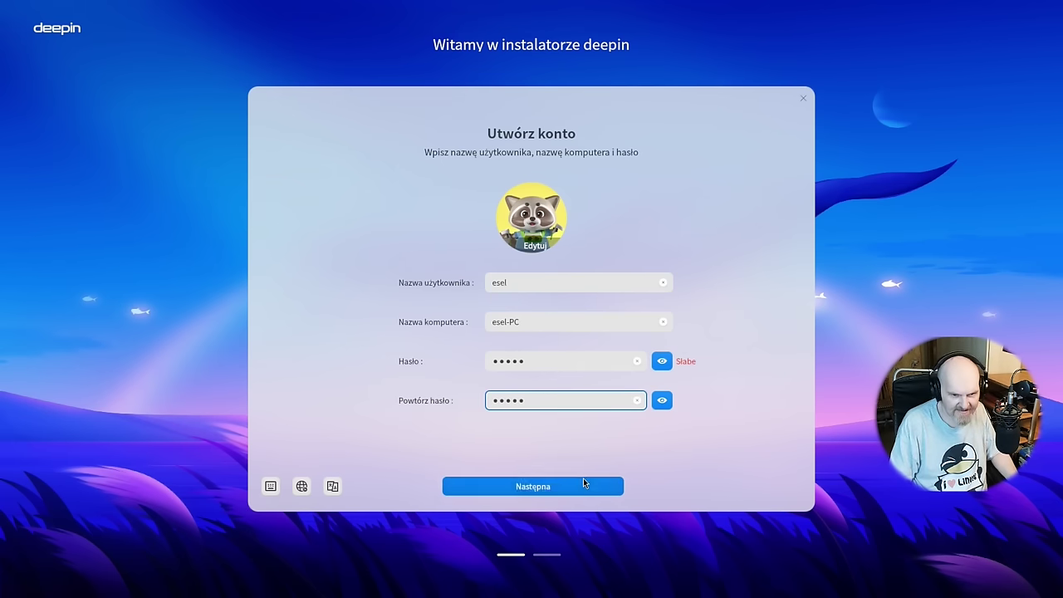
pyautogui.click(584, 484)
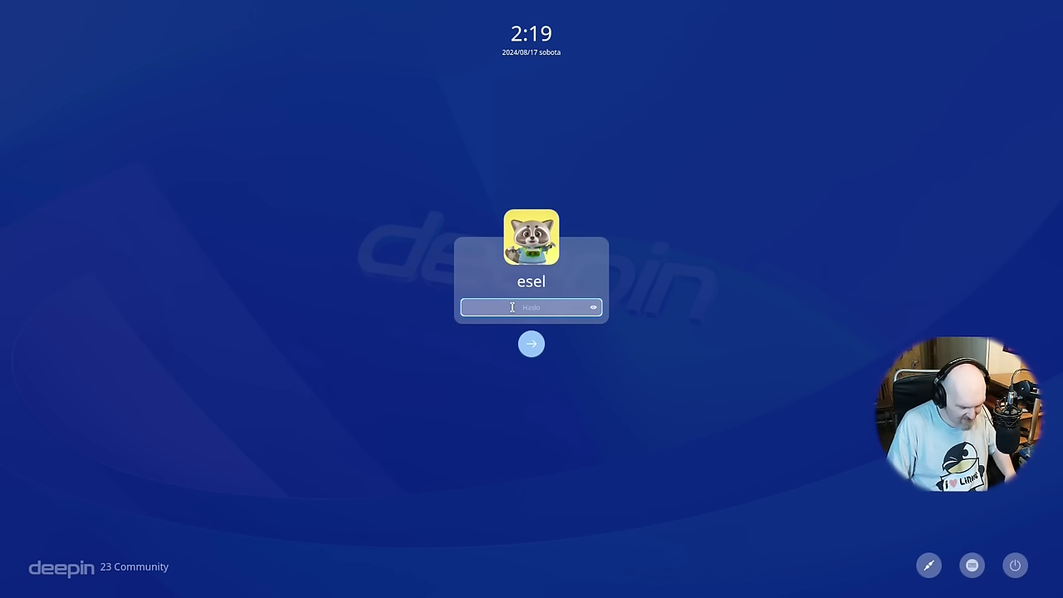
# Step: Log in to the esel account with its password and continue past the welcome intro
pyautogui.write('•')
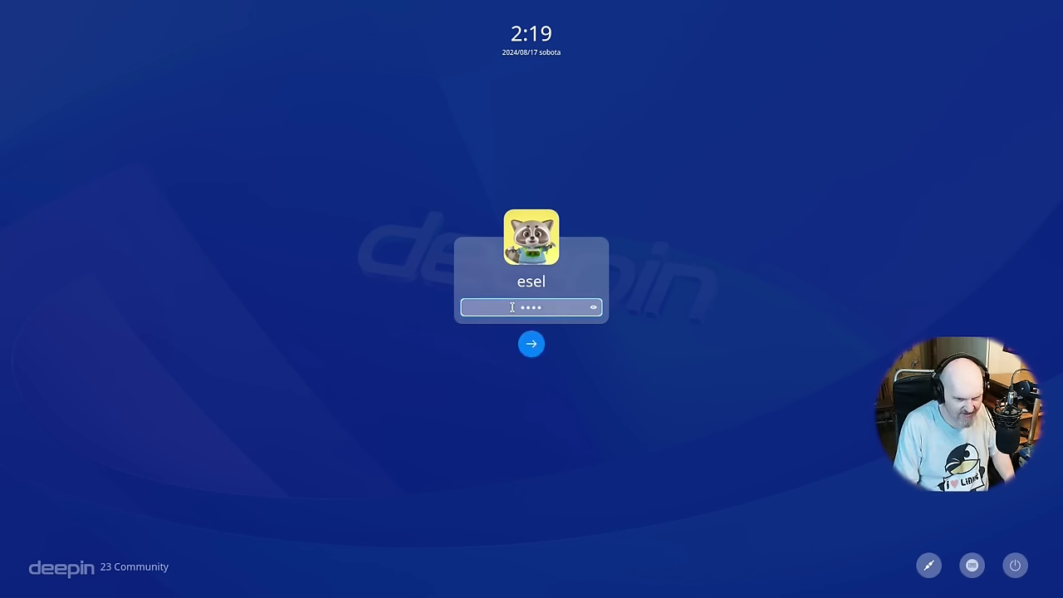
pyautogui.press('Return')
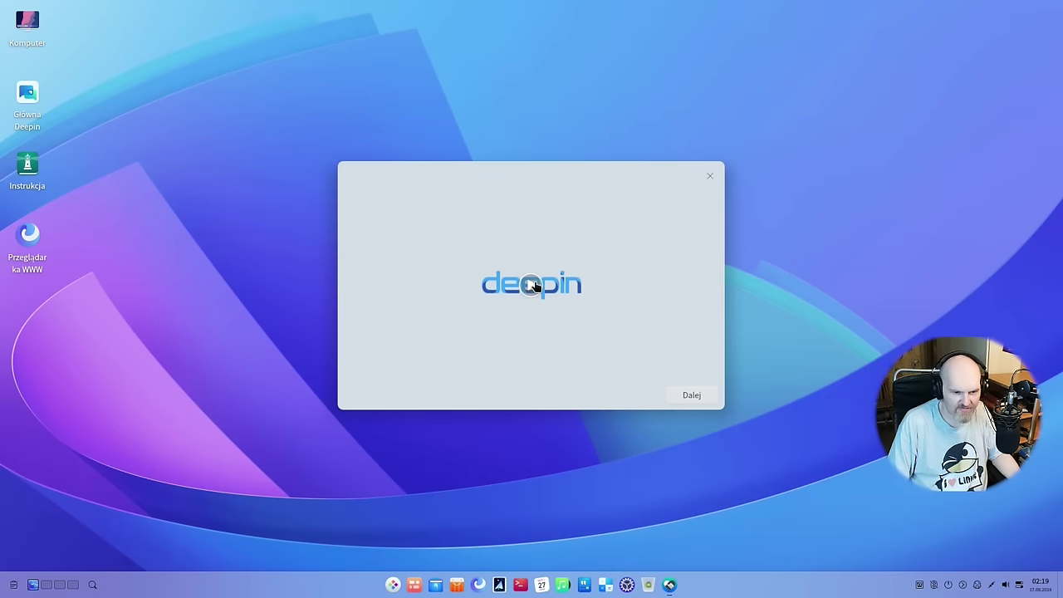
pyautogui.click(681, 404)
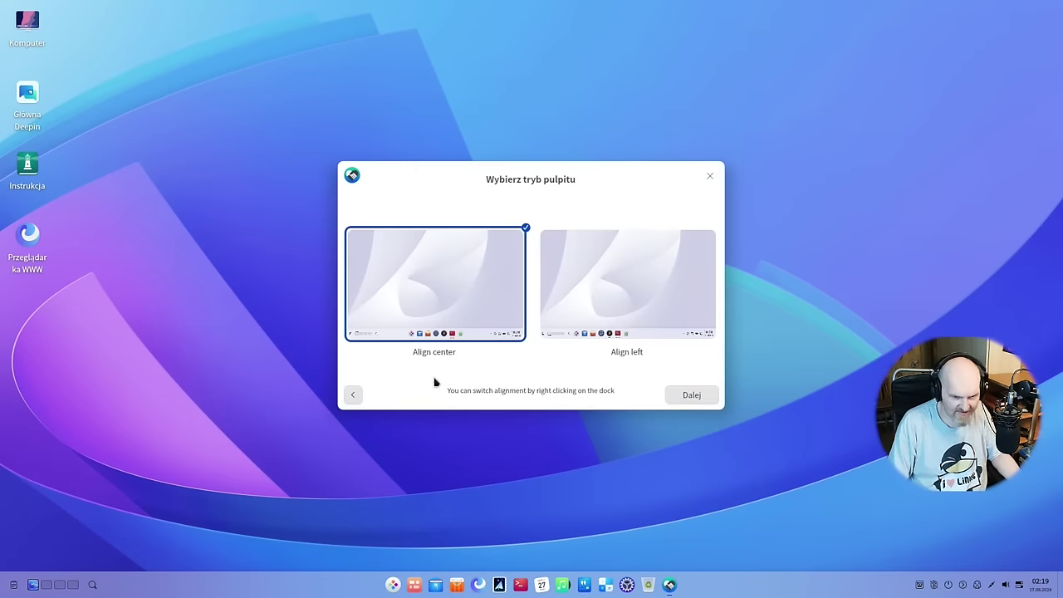
# Step: Compare the launcher in the Align left and Align center desktop modes, and continue with Align center
pyautogui.click(646, 286)
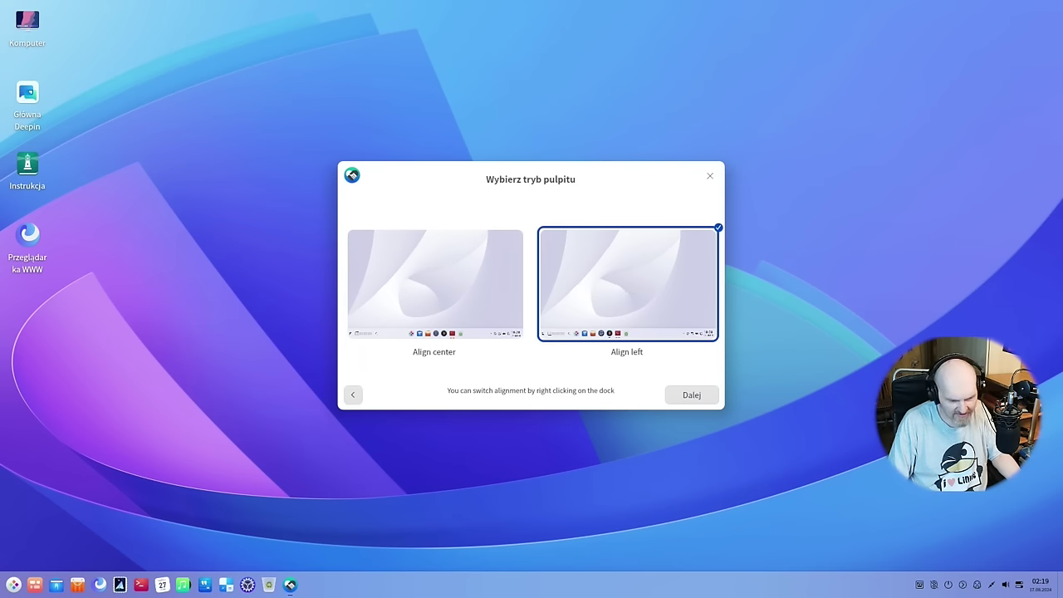
pyautogui.click(10, 588)
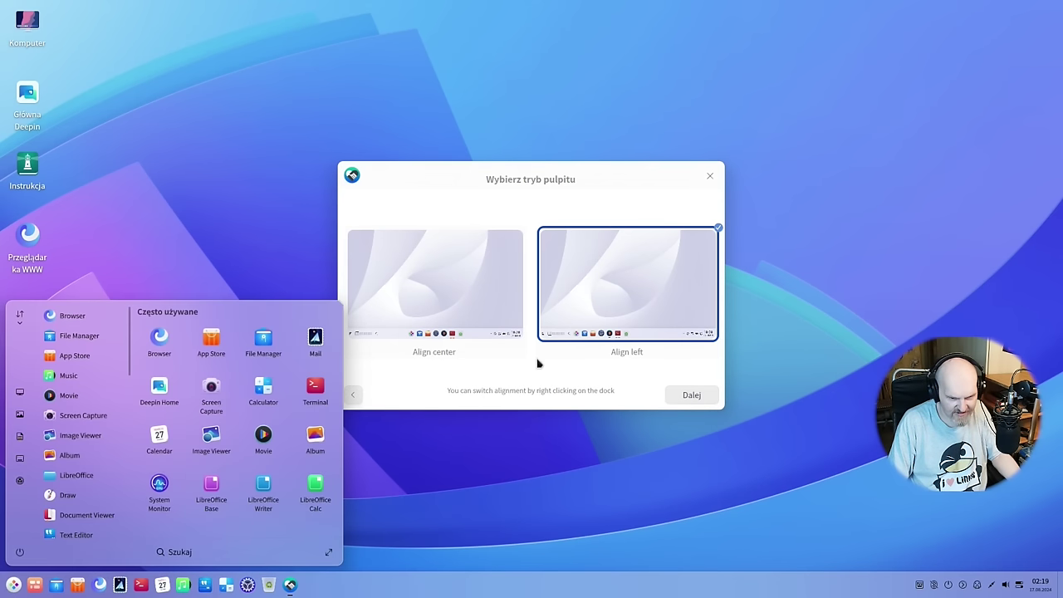
pyautogui.click(493, 305)
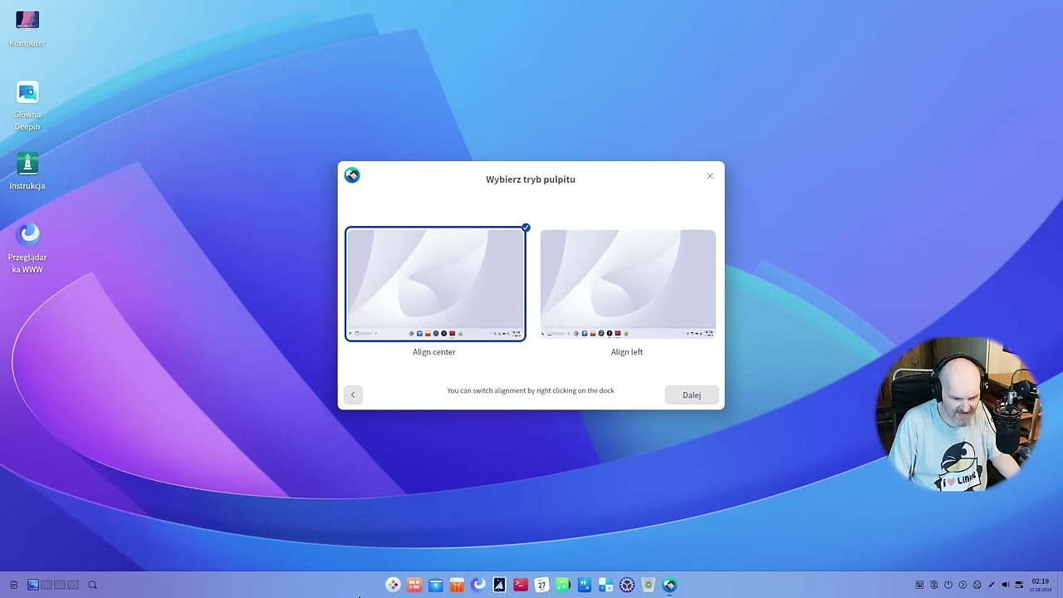
pyautogui.click(393, 585)
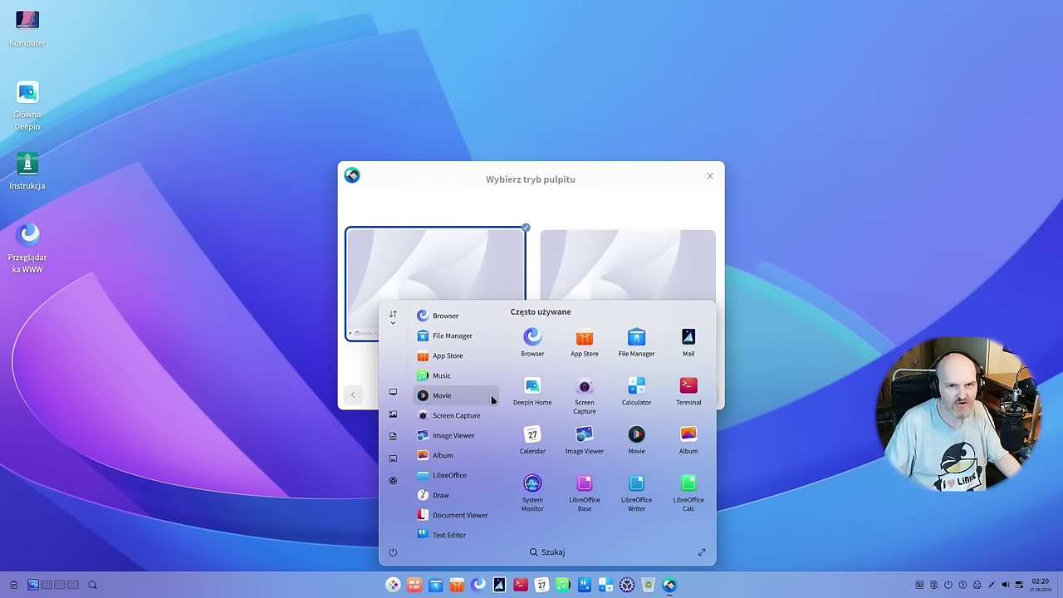
pyautogui.click(588, 179)
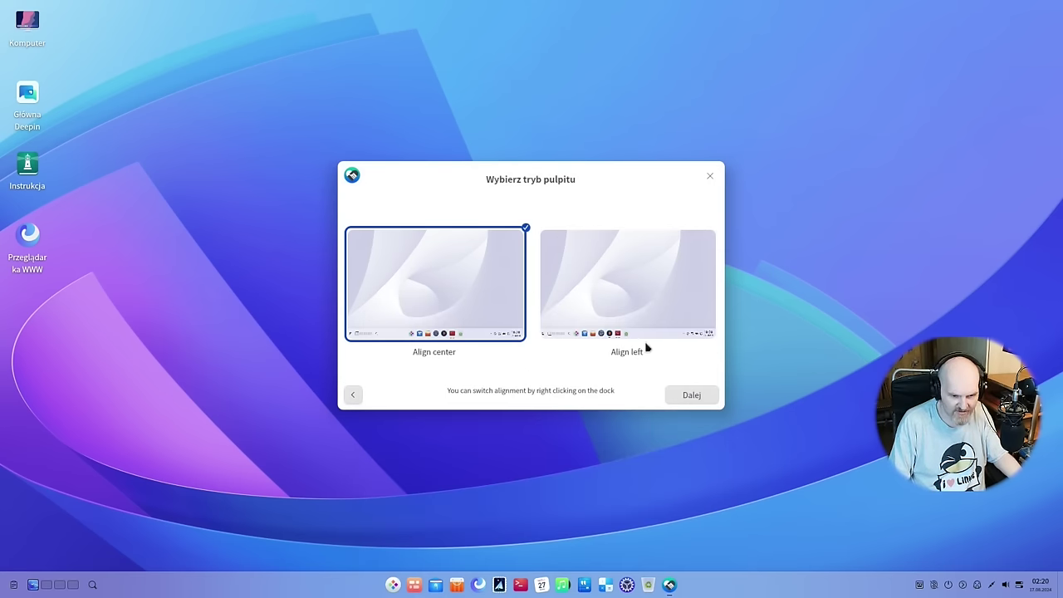
pyautogui.click(689, 396)
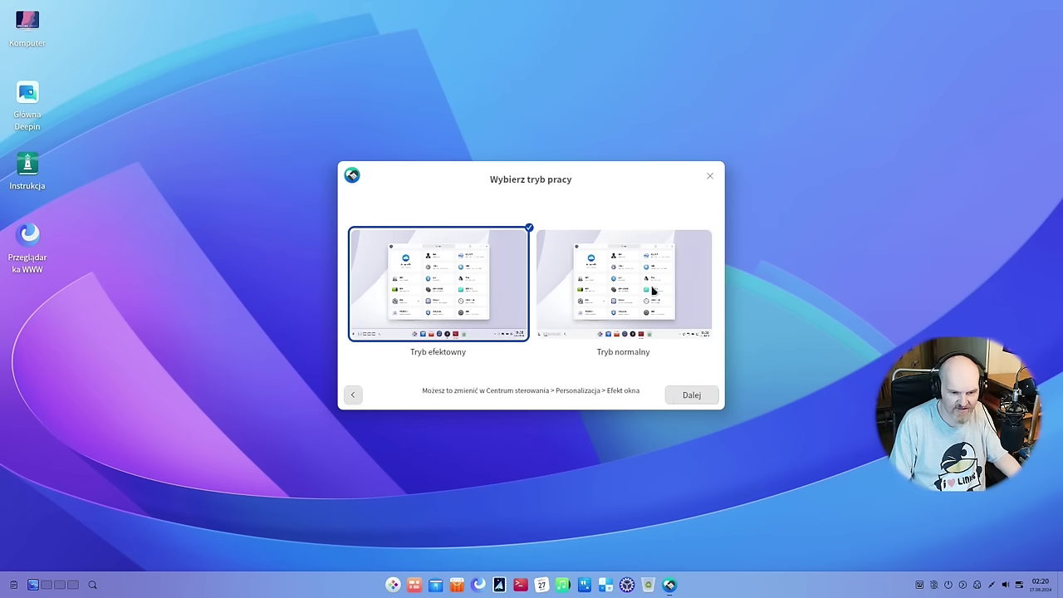
# Step: Try the Tryb normalny work mode, switch back to Tryb efektowny, and continue to the icon theme choice
pyautogui.click(653, 290)
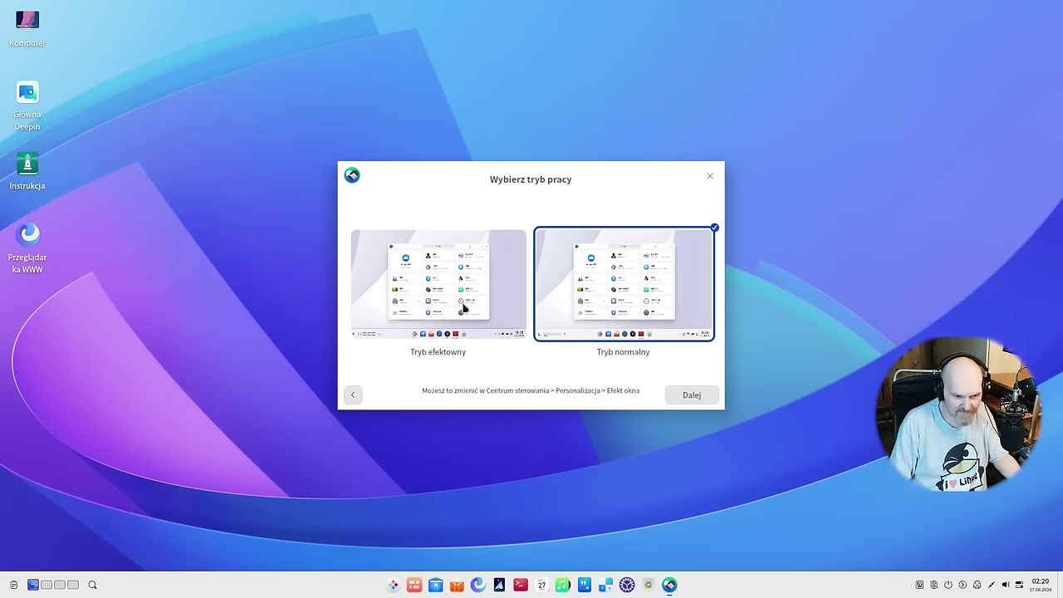
pyautogui.click(465, 306)
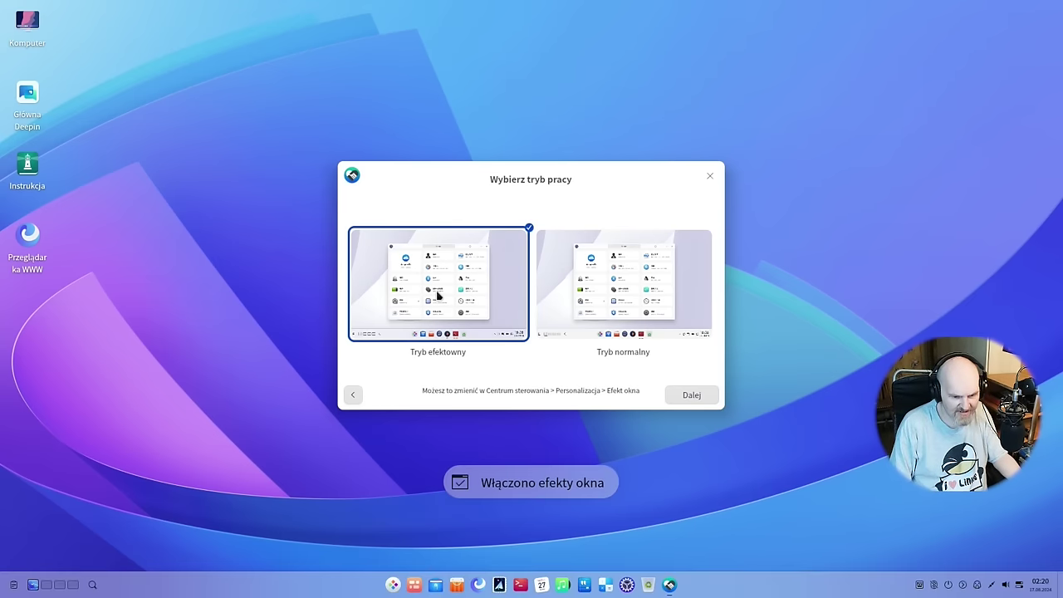
pyautogui.click(702, 397)
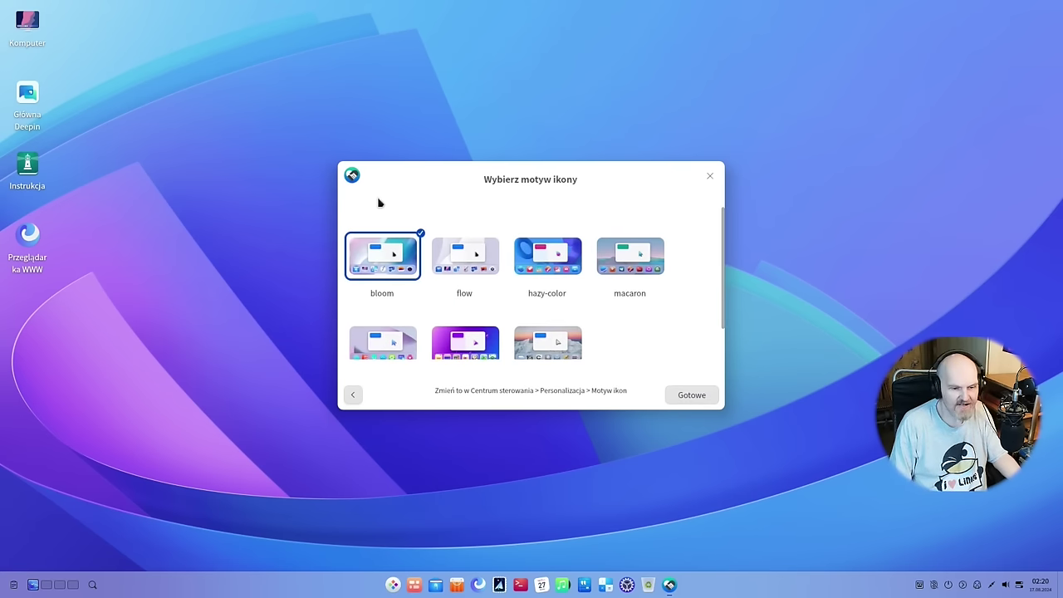
# Step: Preview the flow, hazy-color, macaron, vintage, square and organic-glass icon themes on the desktop
pyautogui.click(475, 278)
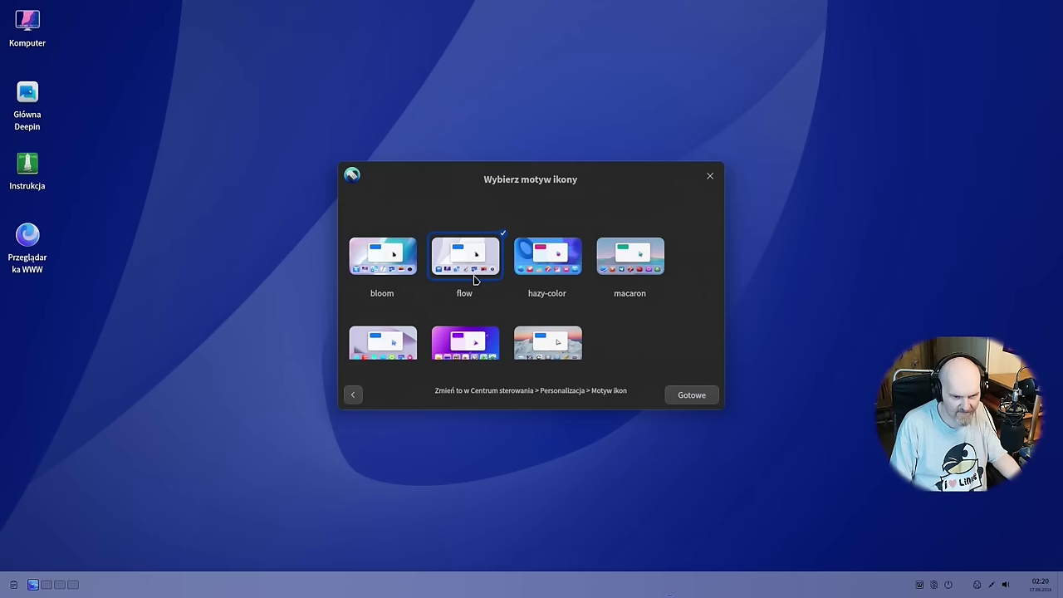
pyautogui.click(570, 265)
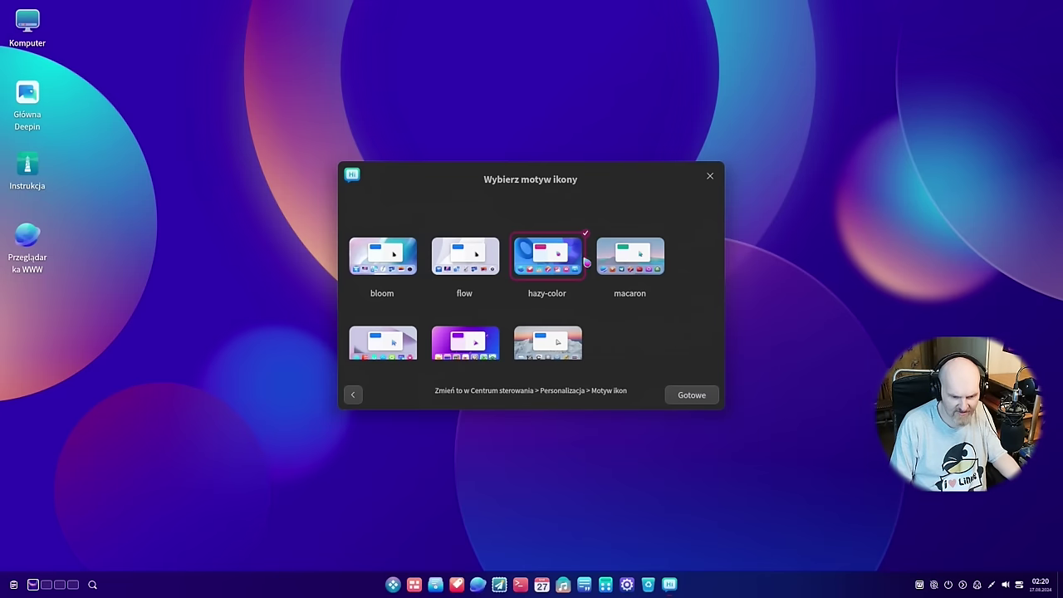
pyautogui.click(629, 257)
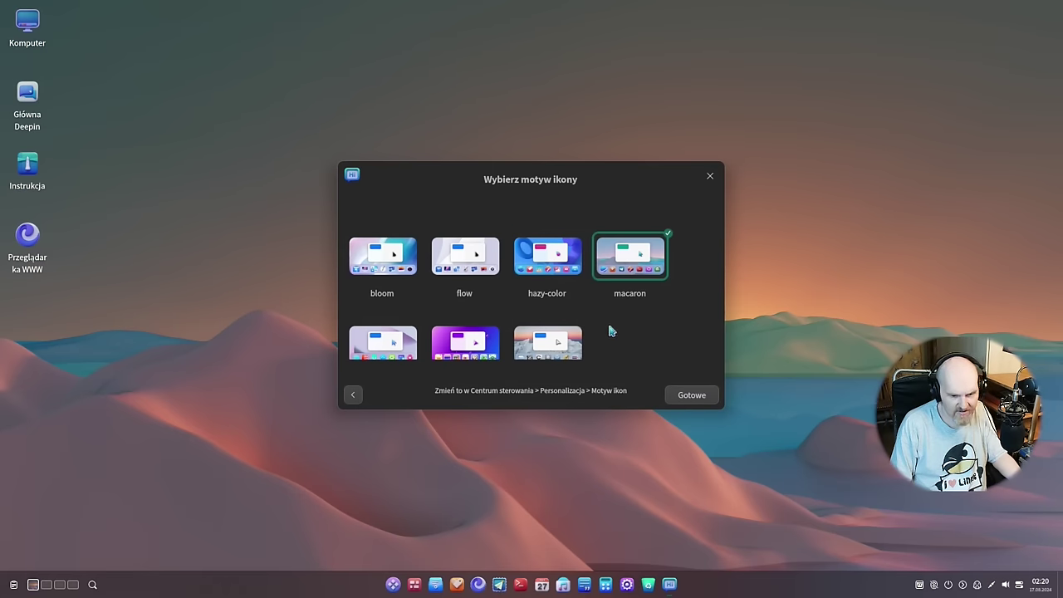
pyautogui.scroll(-1, 601, 330)
pyautogui.click(544, 328)
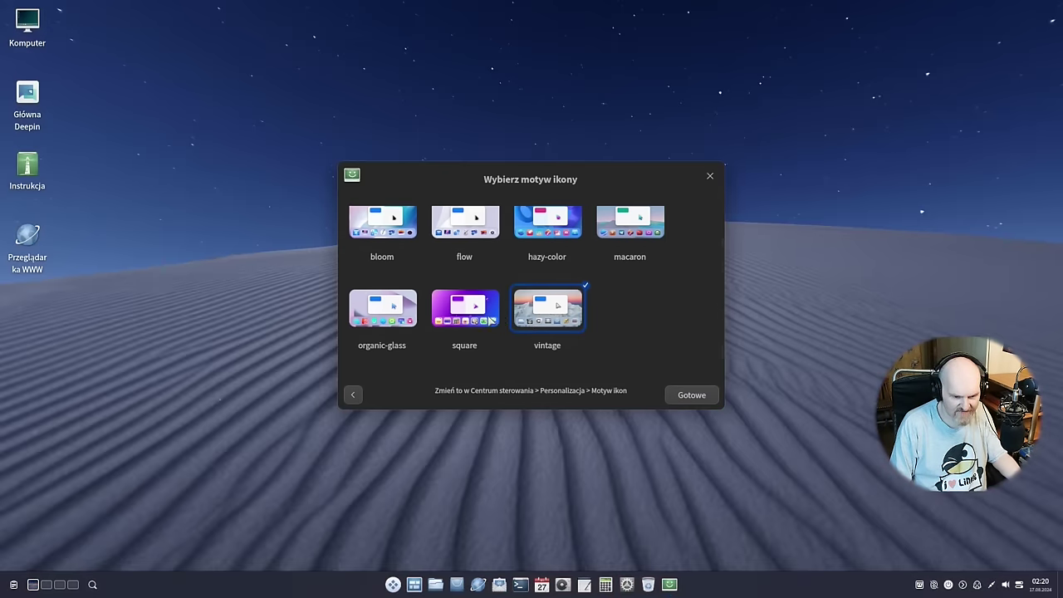
pyautogui.click(487, 322)
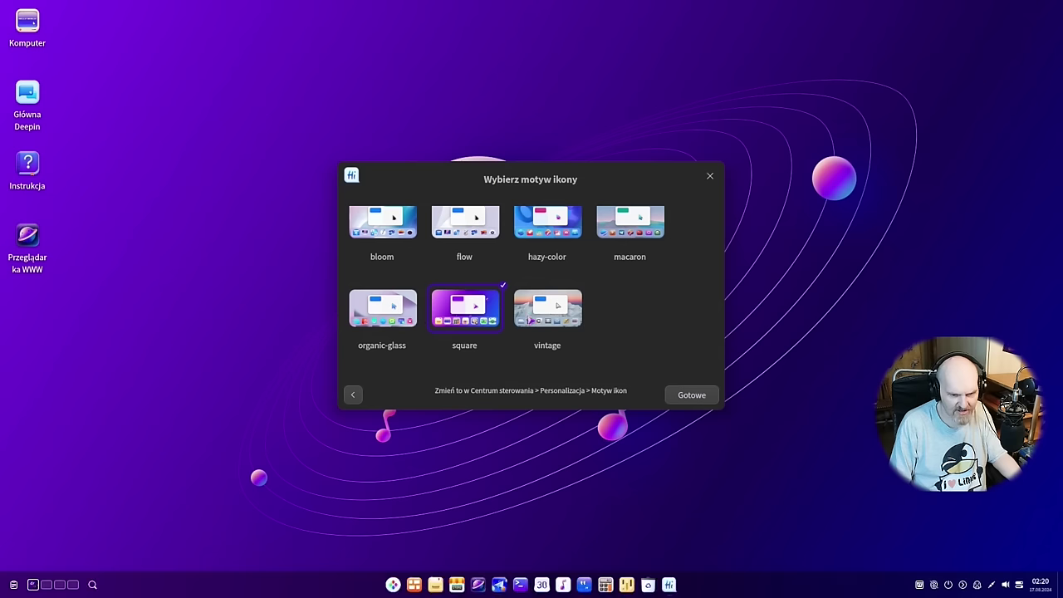
pyautogui.click(527, 316)
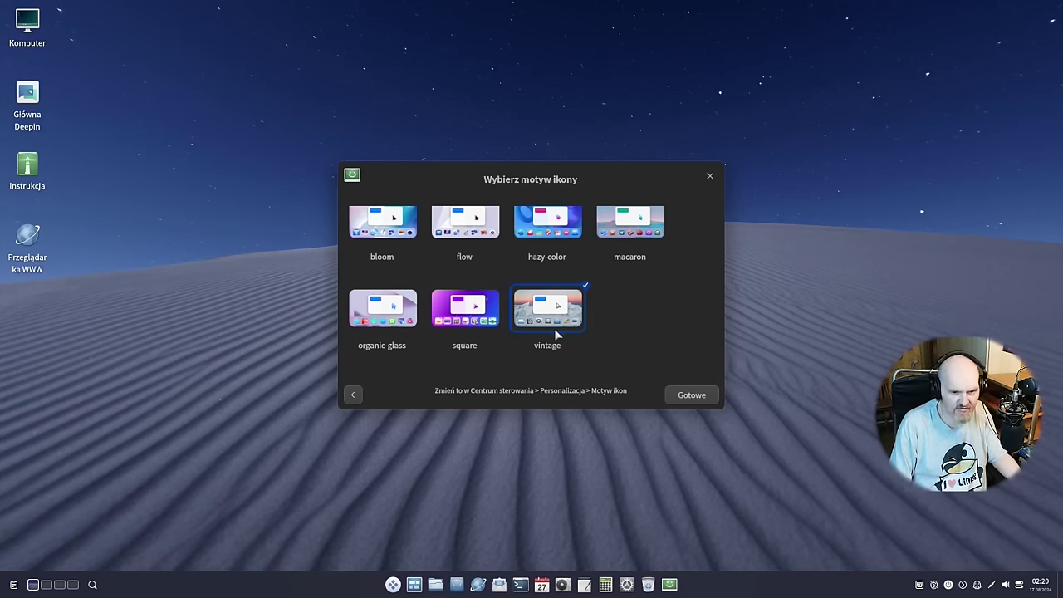
pyautogui.click(464, 218)
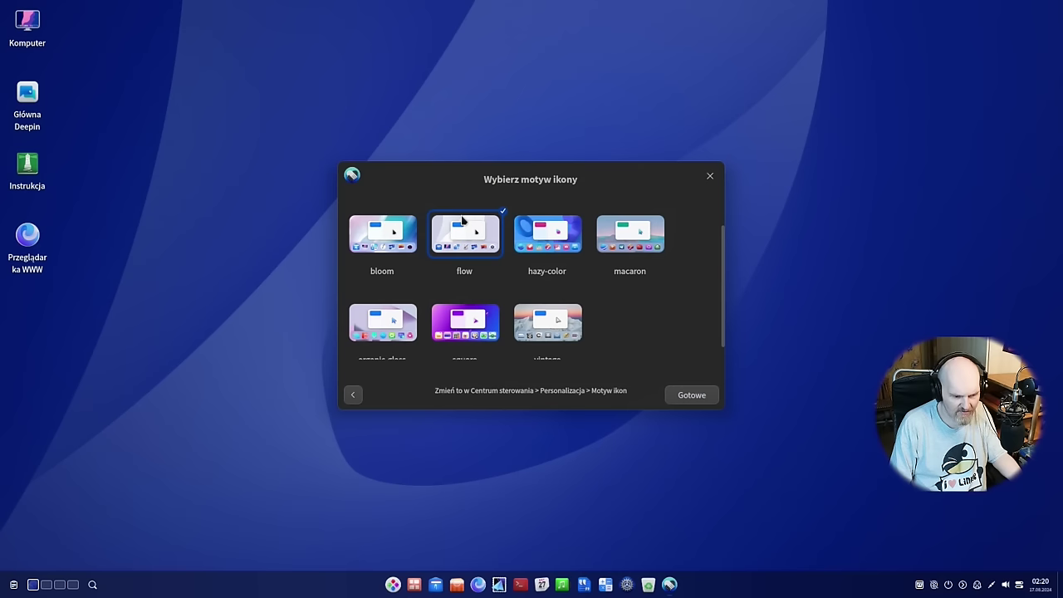
pyautogui.scroll(-1, 460, 310)
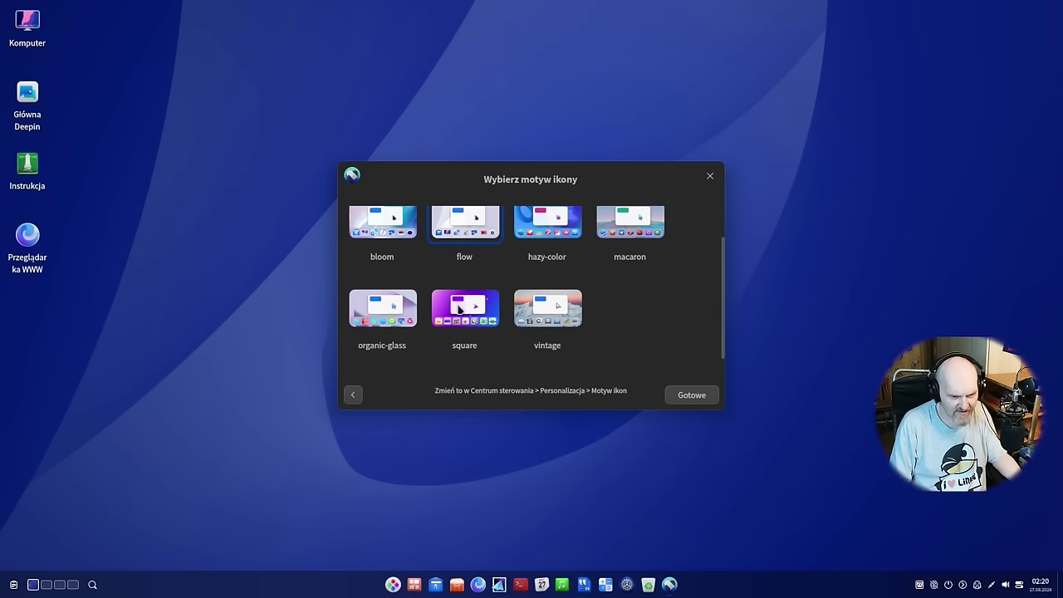
pyautogui.click(397, 324)
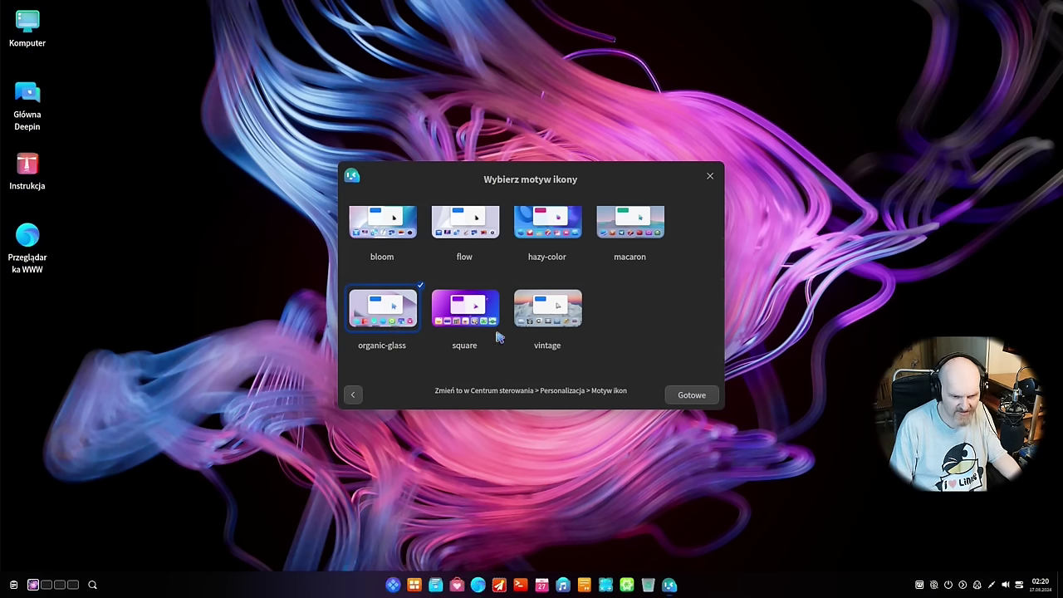
pyautogui.click(490, 322)
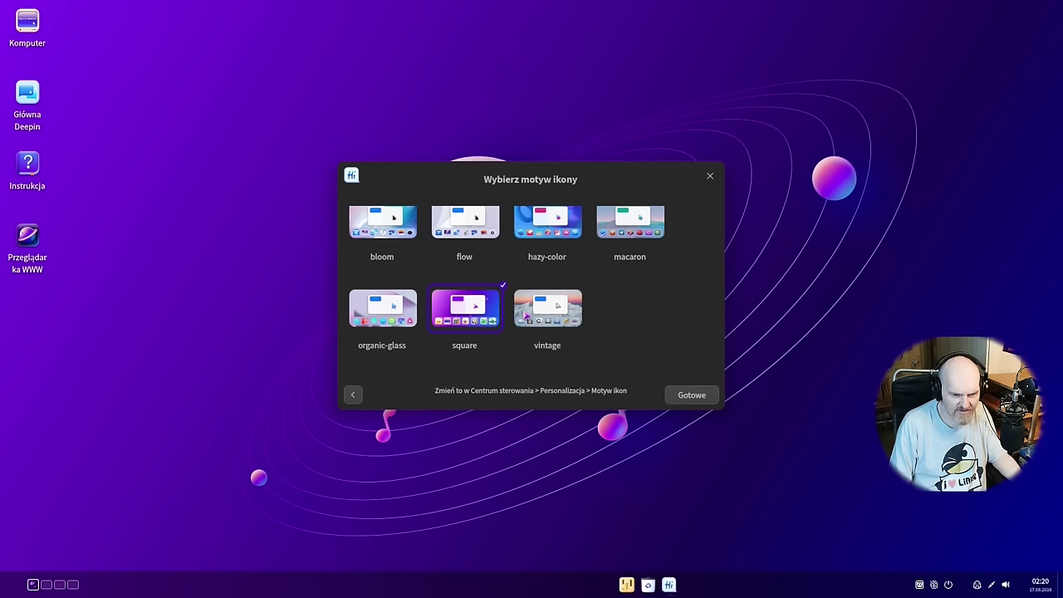
pyautogui.click(563, 308)
pyautogui.scroll(2, 563, 307)
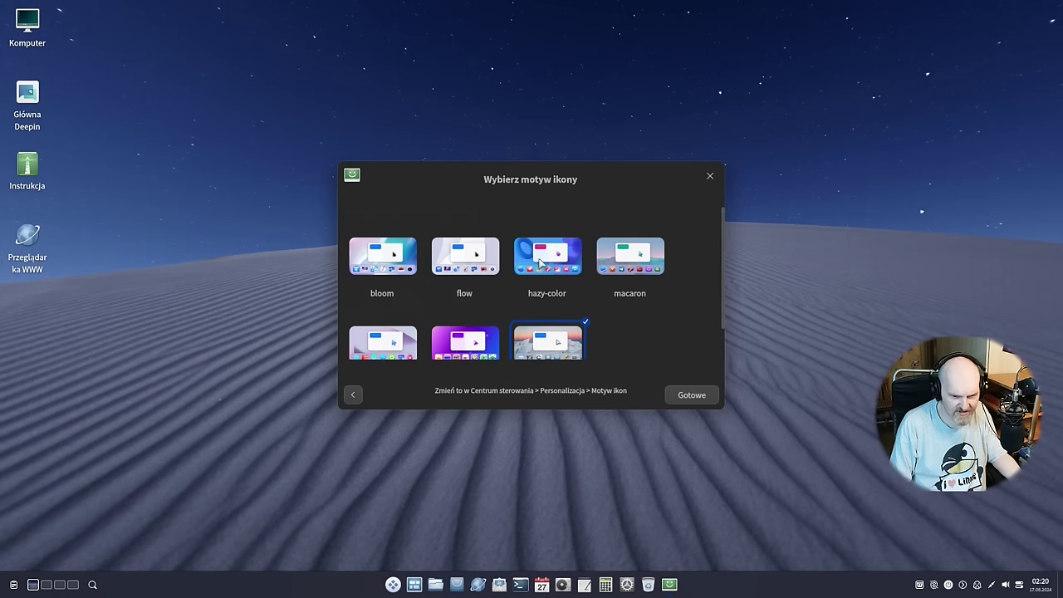
pyautogui.click(545, 264)
pyautogui.click(473, 267)
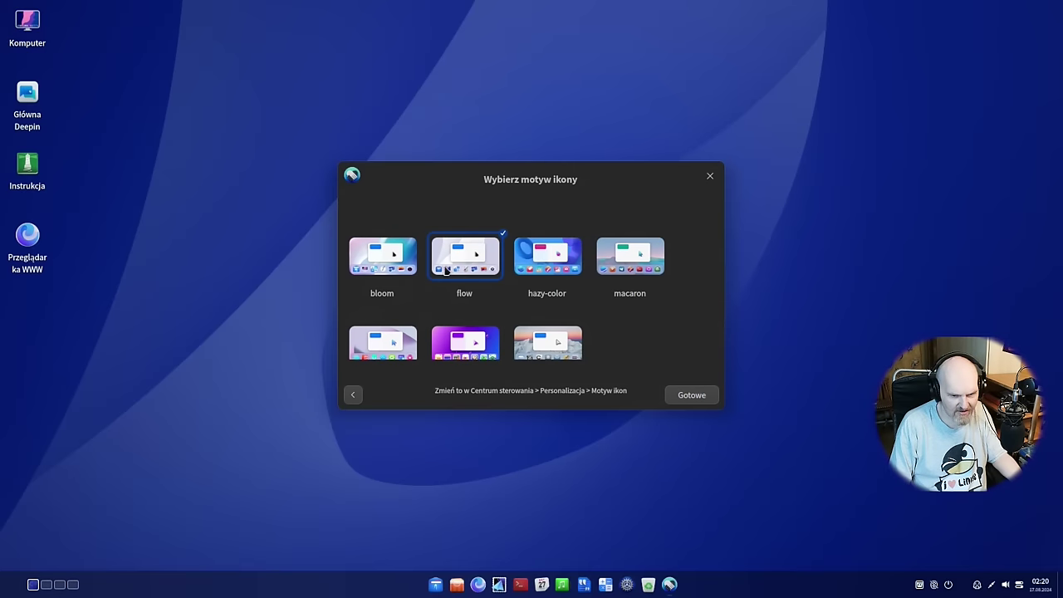
# Step: Choose the macaron icon theme and finish the welcome setup
pyautogui.click(598, 253)
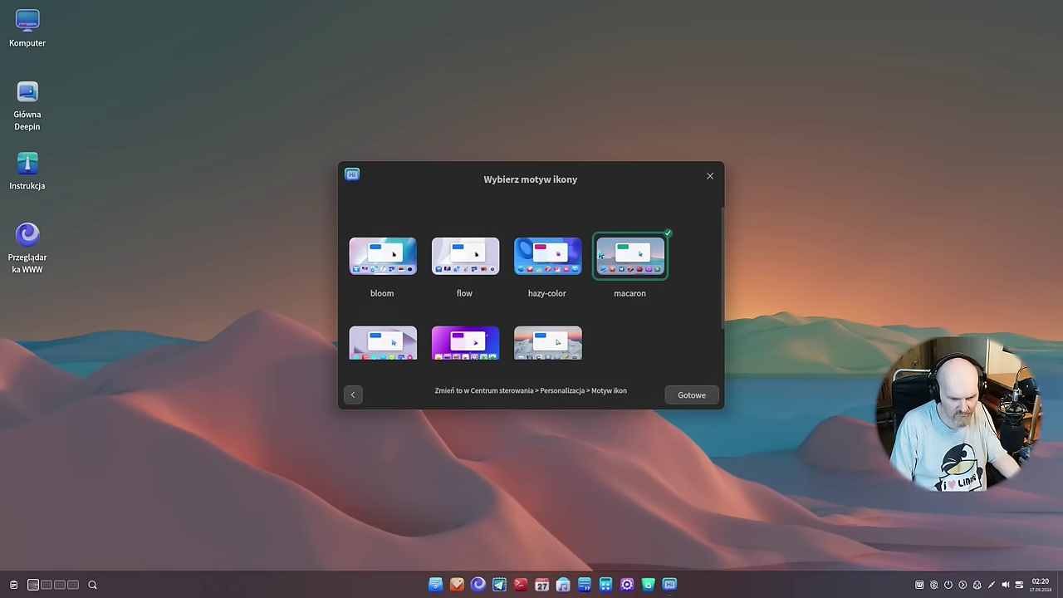
pyautogui.click(691, 396)
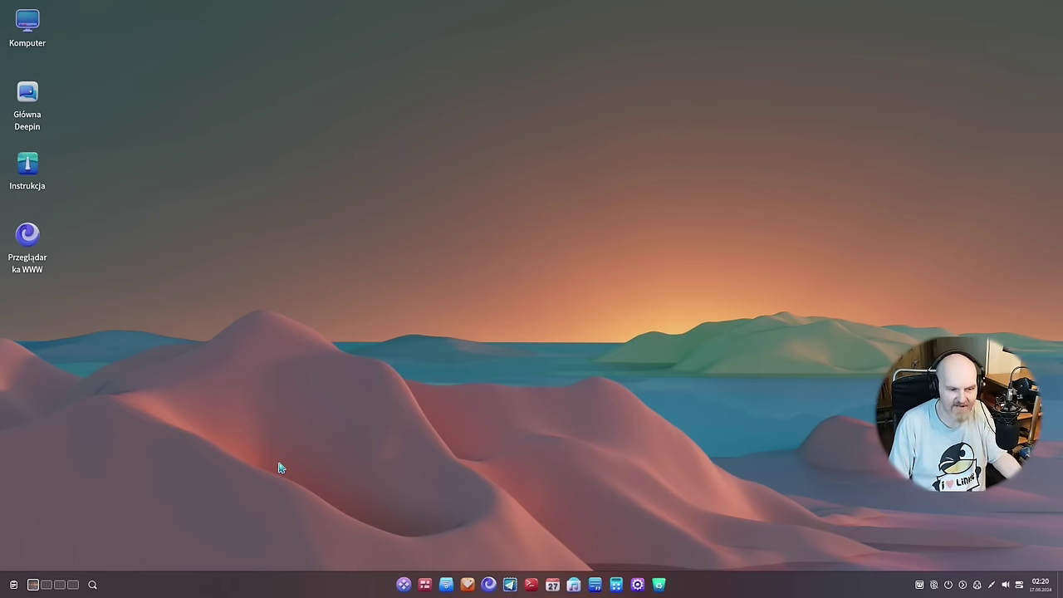
# Step: Check the clipboard history, close it, and search the system for "heroic"
pyautogui.click(13, 587)
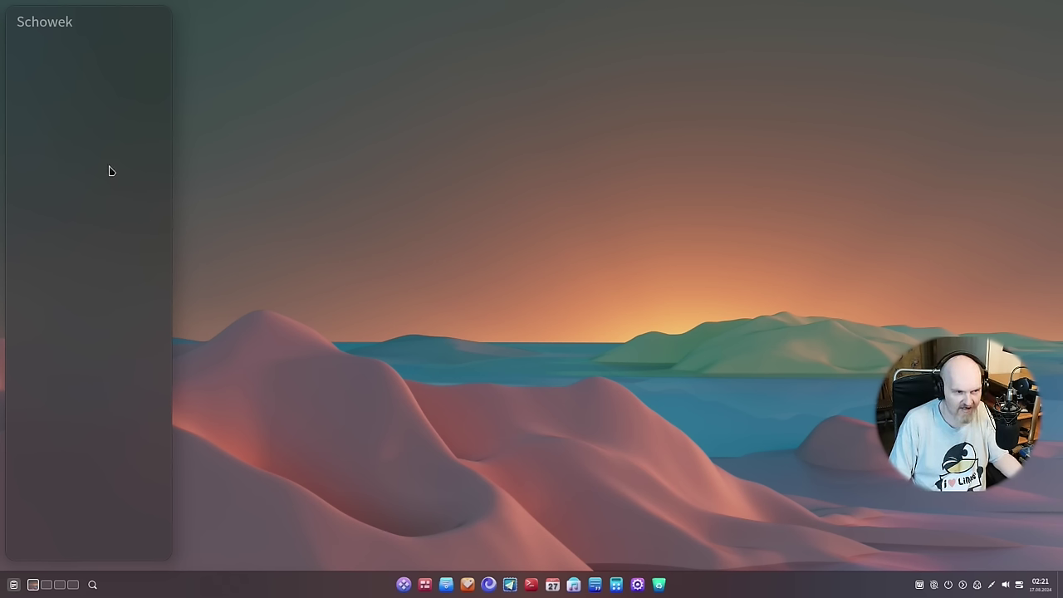
pyautogui.click(13, 585)
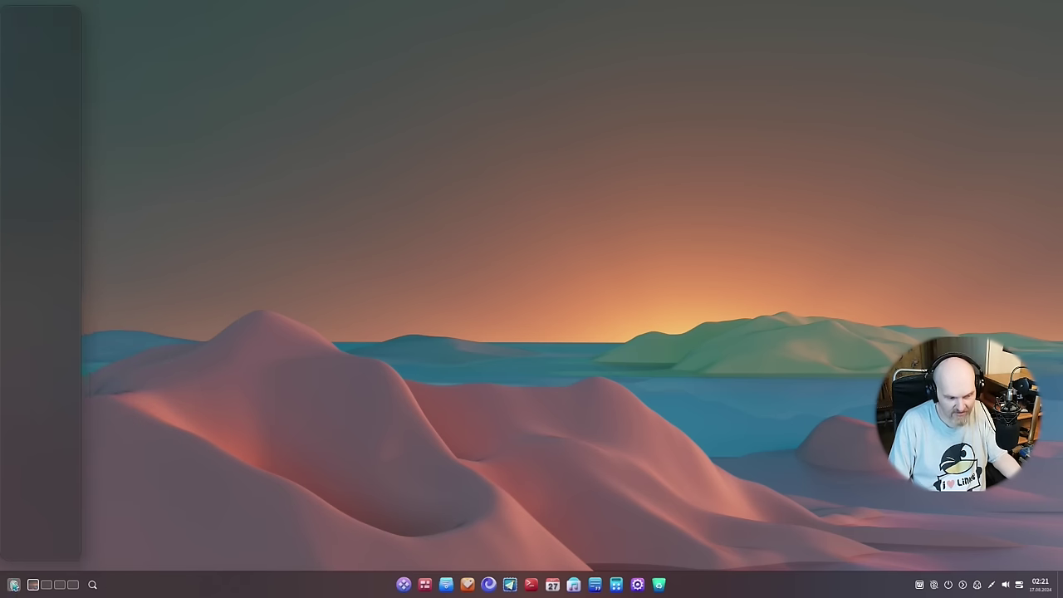
pyautogui.click(94, 585)
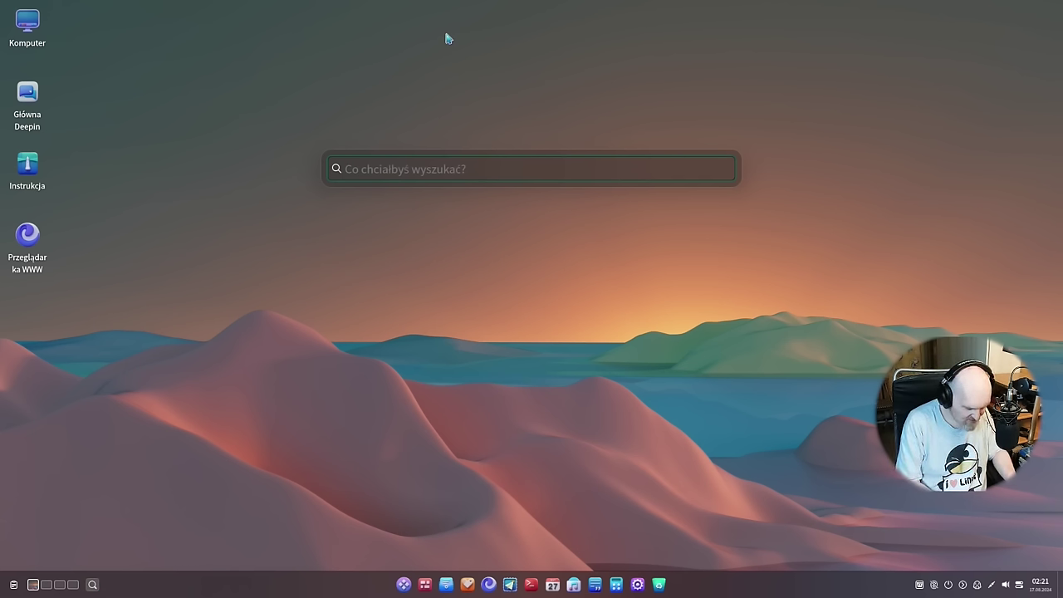
pyautogui.write('heroic')
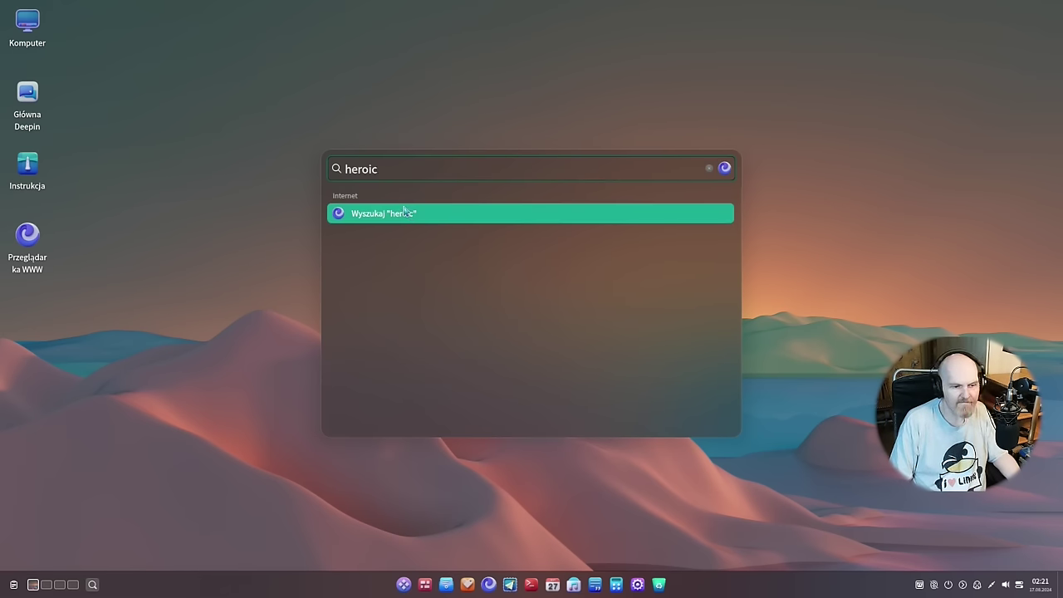
# Step: Replace the query in the system search with "obrazy"
pyautogui.press('BackSpace')
pyautogui.press('BackSpace')
pyautogui.press('BackSpace')
pyautogui.press('BackSpace')
pyautogui.press('BackSpace')
pyautogui.press('BackSpace')
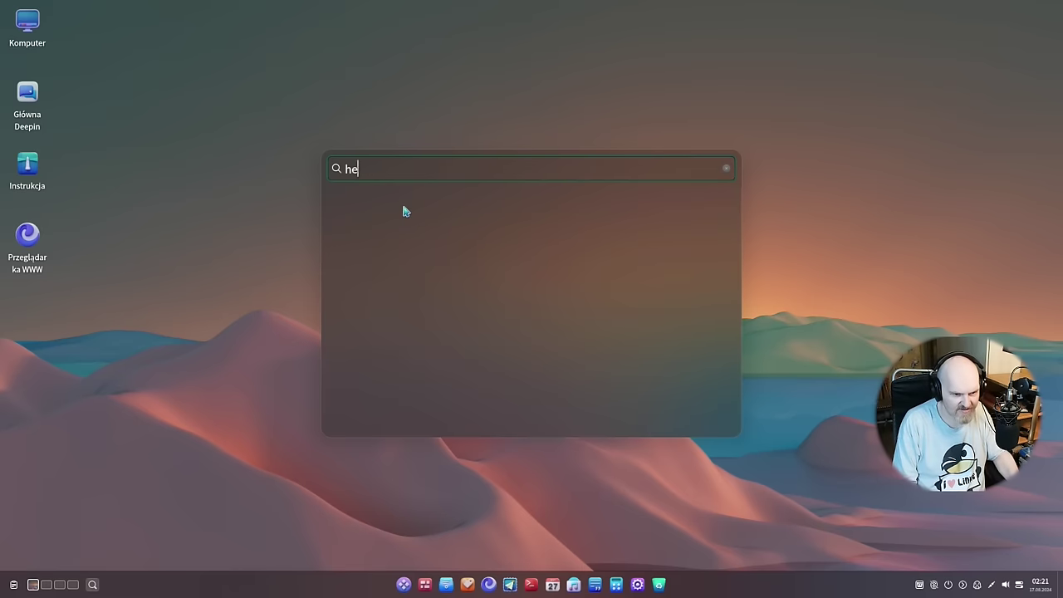
pyautogui.write('obrazy')
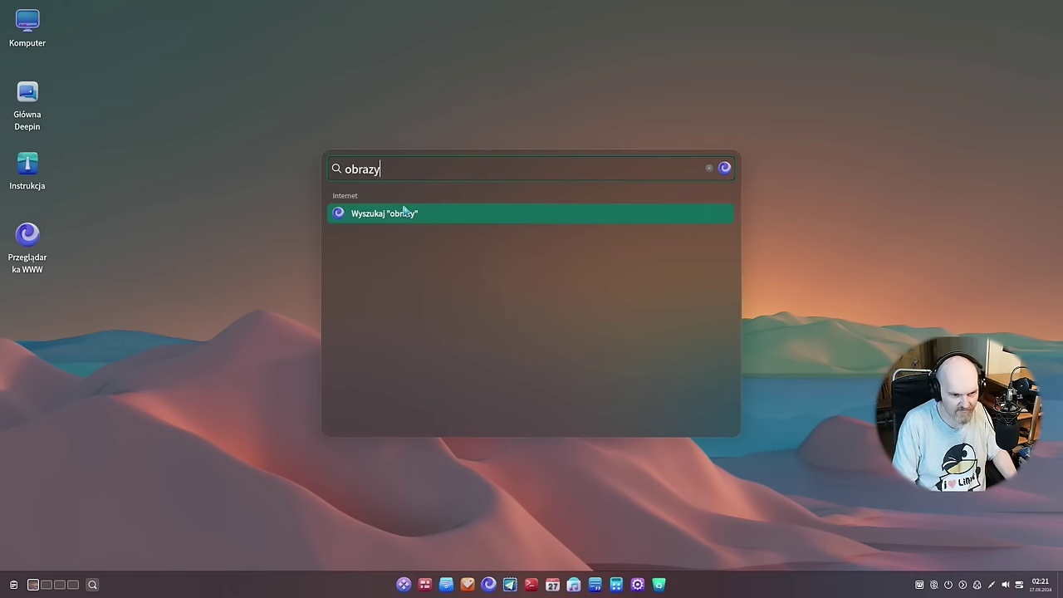
# Step: Shorten the query to "o", browse the matching programs, settings, pictures, folders and files, and close the search
pyautogui.press('BackSpace')
pyautogui.press('BackSpace')
pyautogui.press('BackSpace')
pyautogui.press('BackSpace')
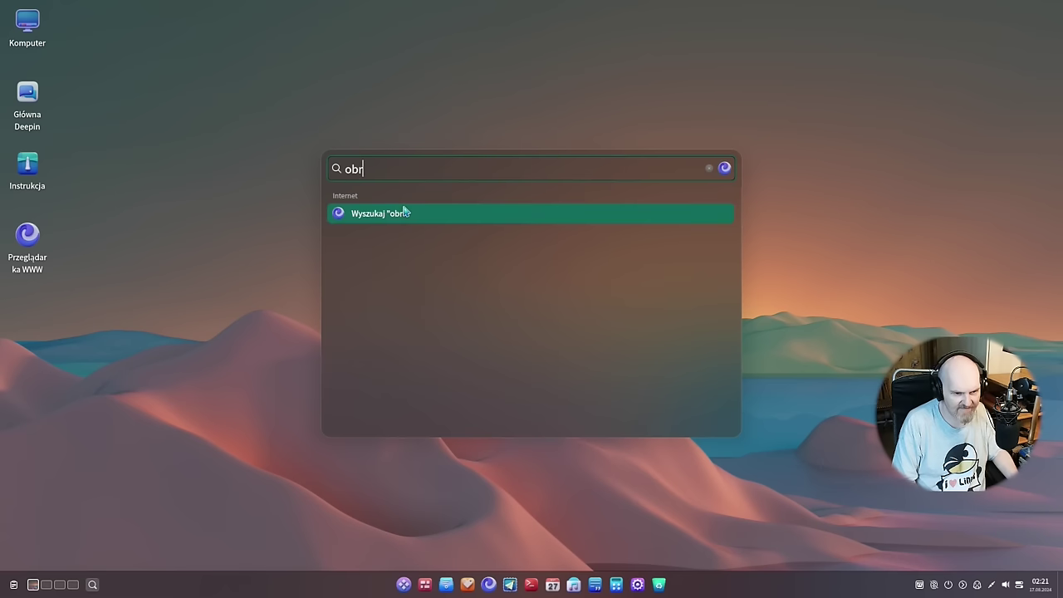
pyautogui.press('BackSpace')
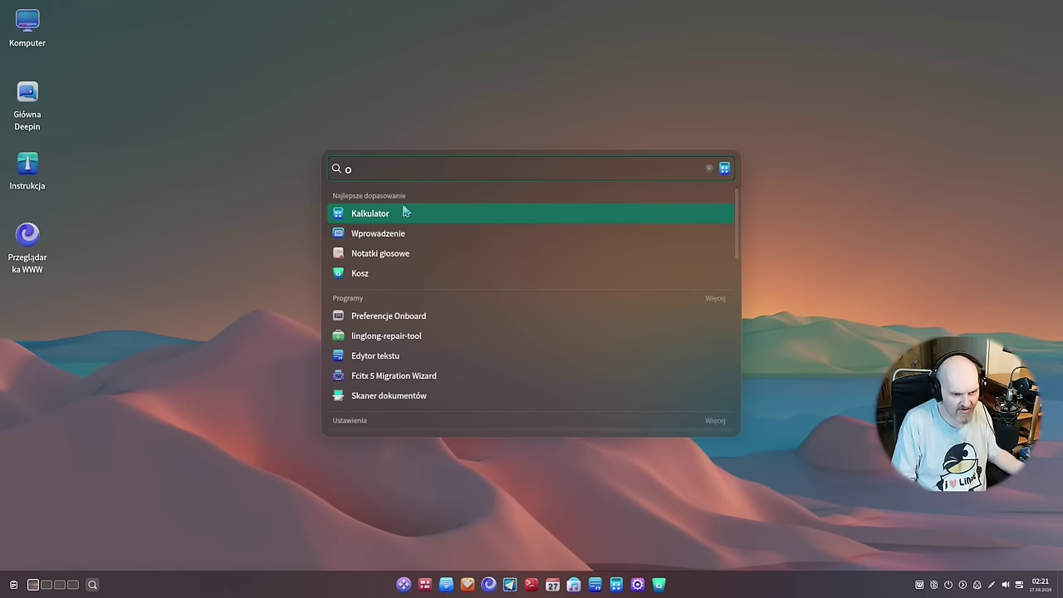
pyautogui.scroll(-10, 436, 291)
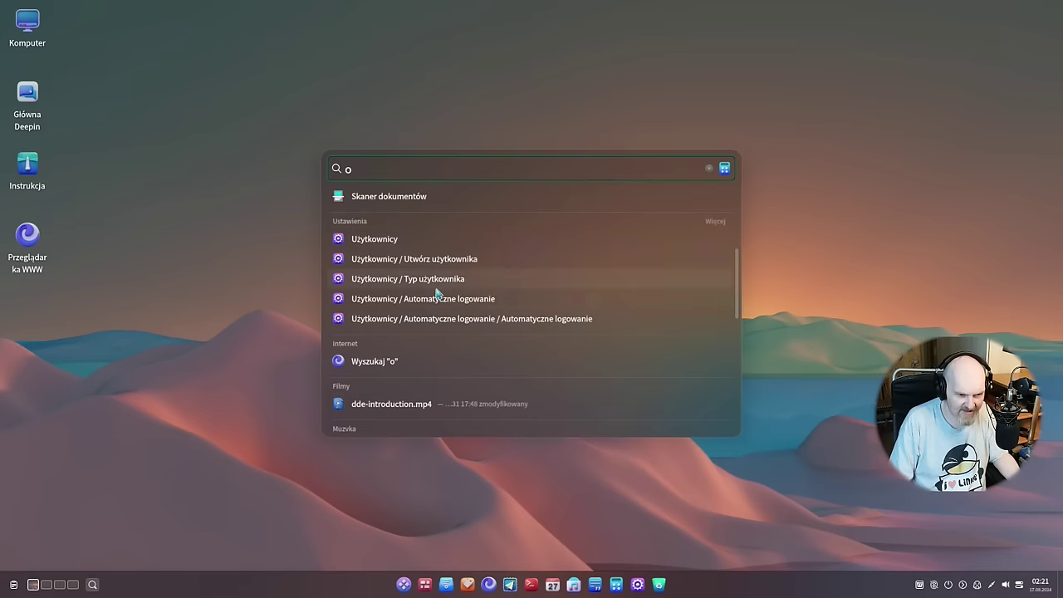
pyautogui.scroll(-3, 446, 311)
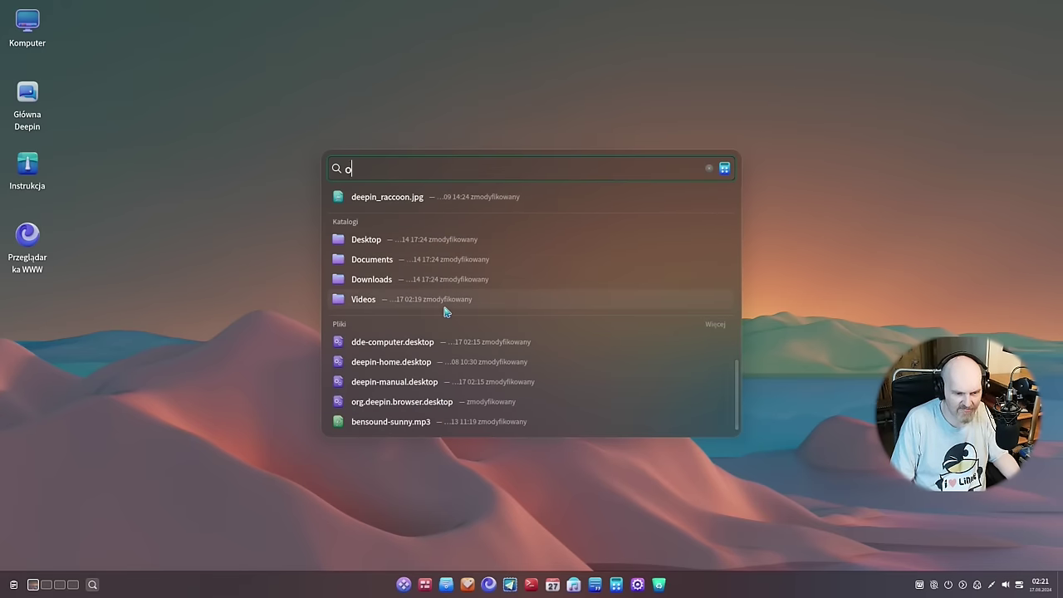
pyautogui.scroll(8, 461, 303)
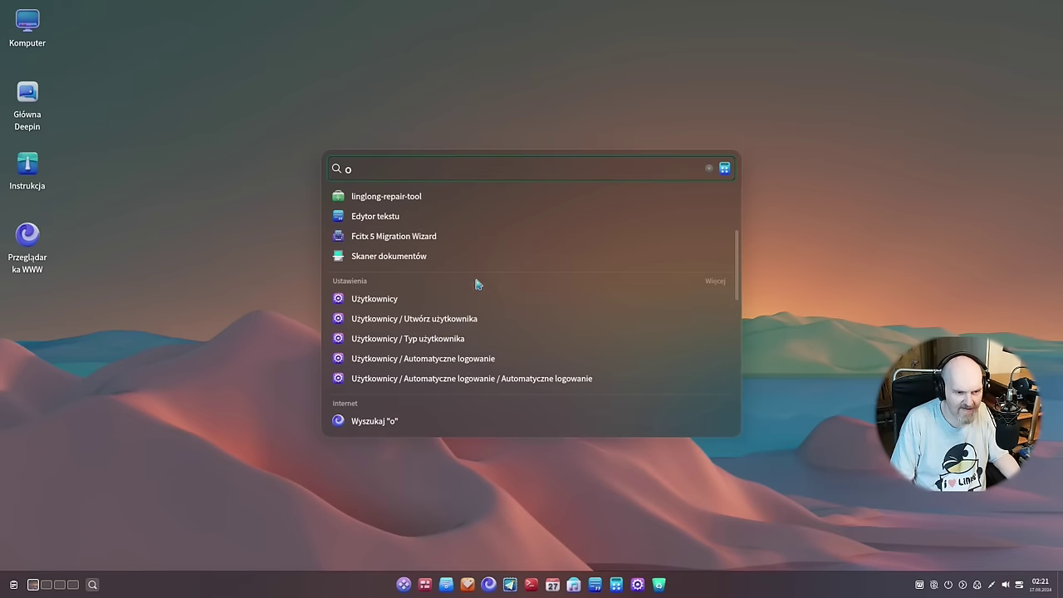
pyautogui.scroll(3, 466, 274)
pyautogui.scroll(-8, 456, 280)
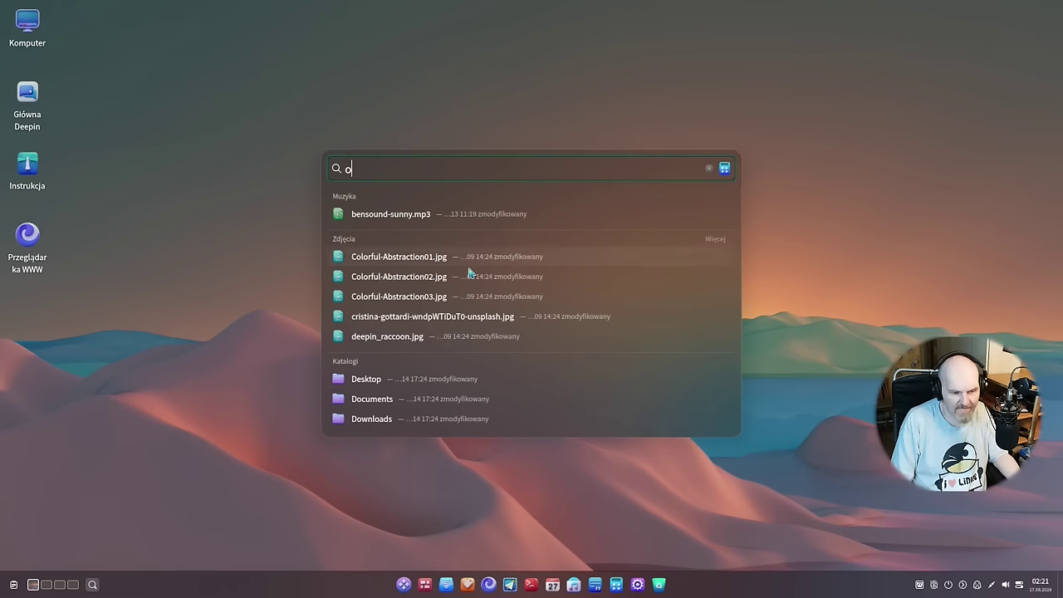
pyautogui.press('Escape')
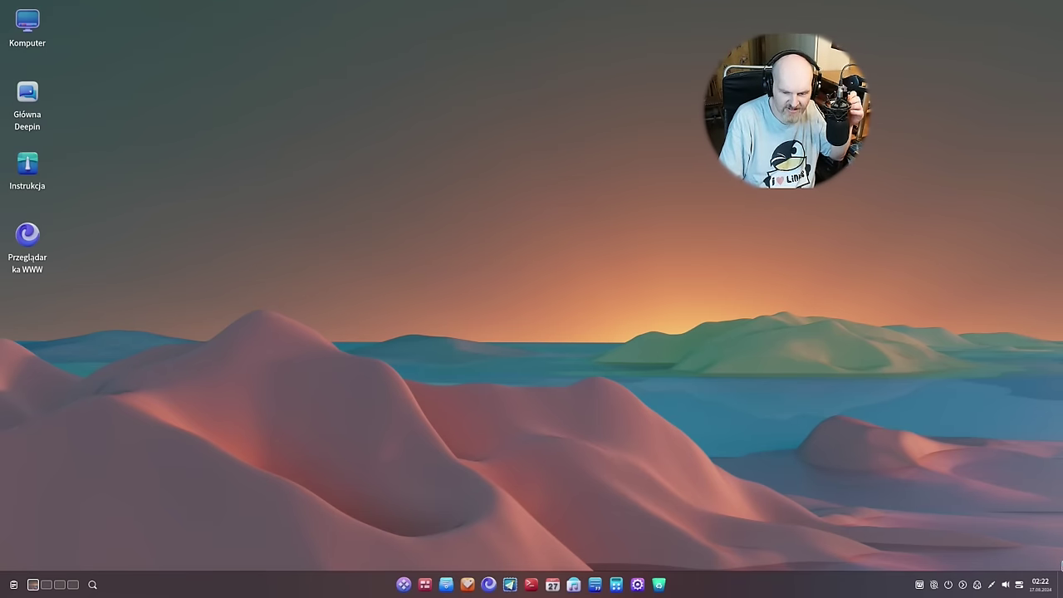
# Step: Look at the calendar preview for the current month and close it
pyautogui.click(1048, 589)
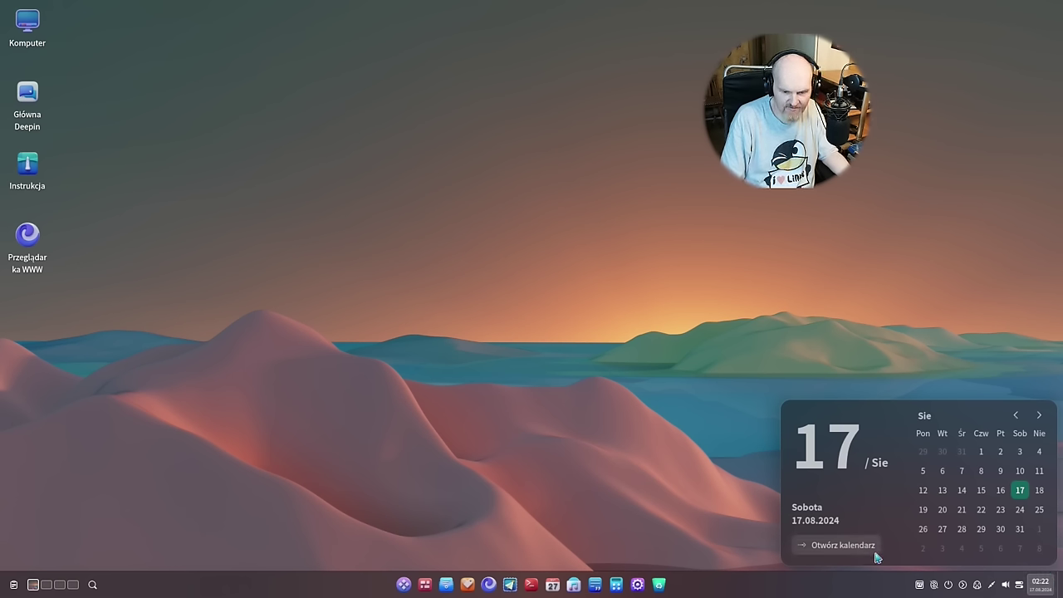
pyautogui.click(622, 423)
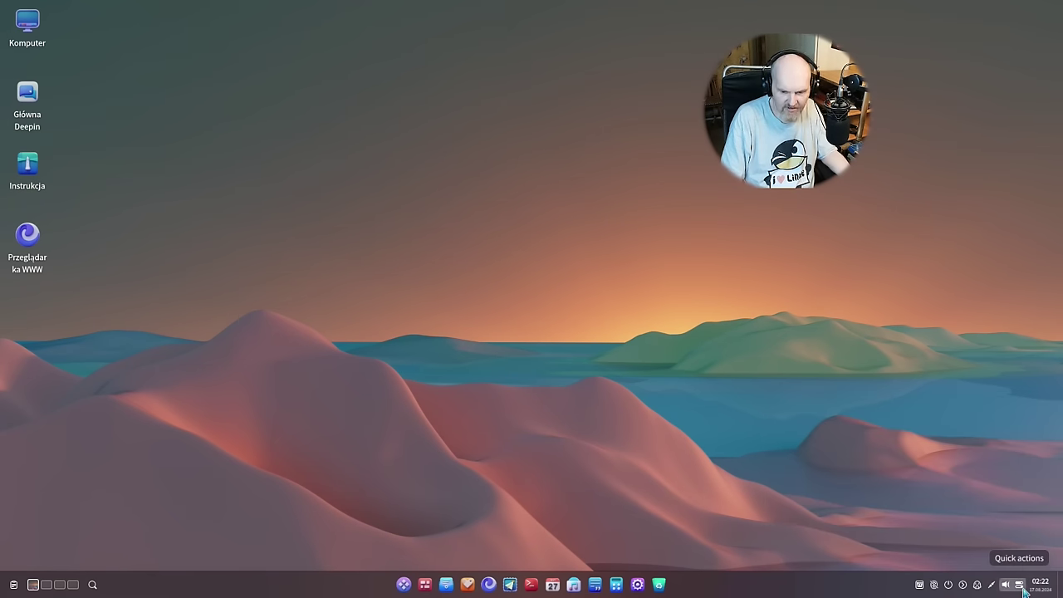
# Step: Try Komfort oczu and the Jasny and Ciemny themes in the quick actions, and return the theme to Automatycznie
pyautogui.click(1024, 588)
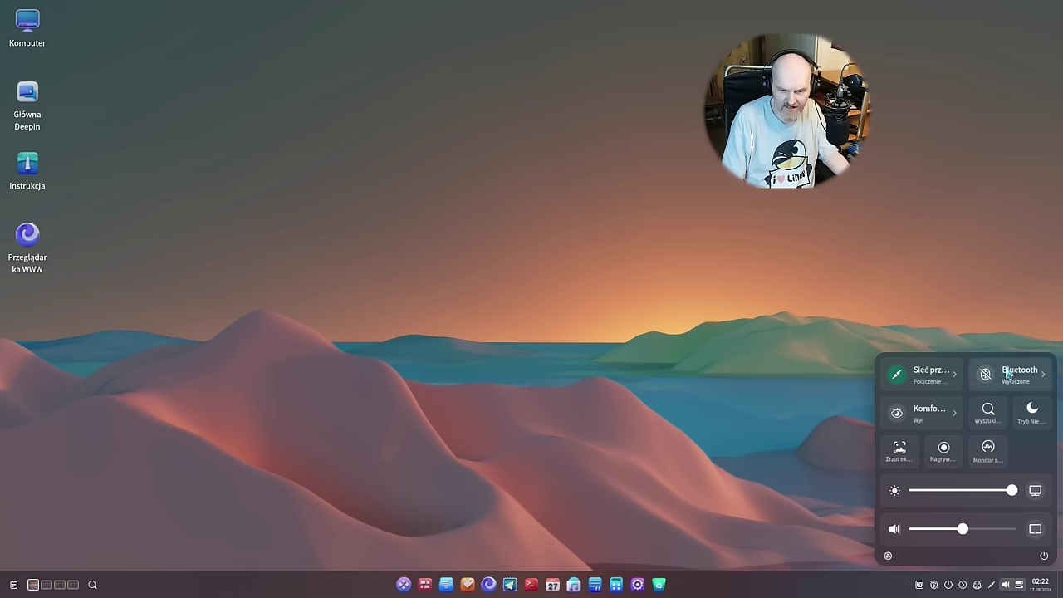
pyautogui.click(935, 417)
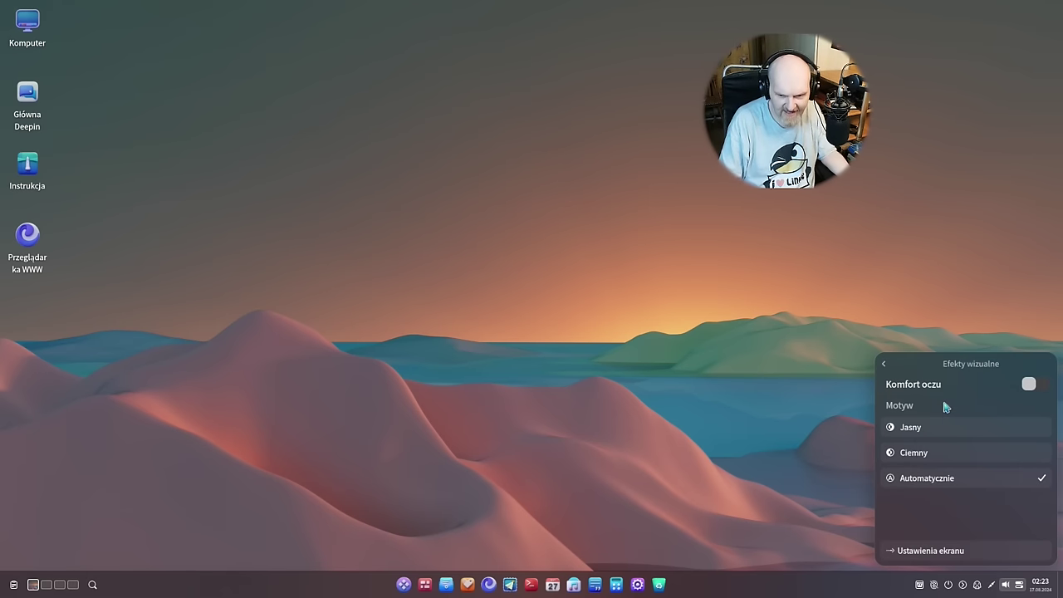
pyautogui.click(1045, 389)
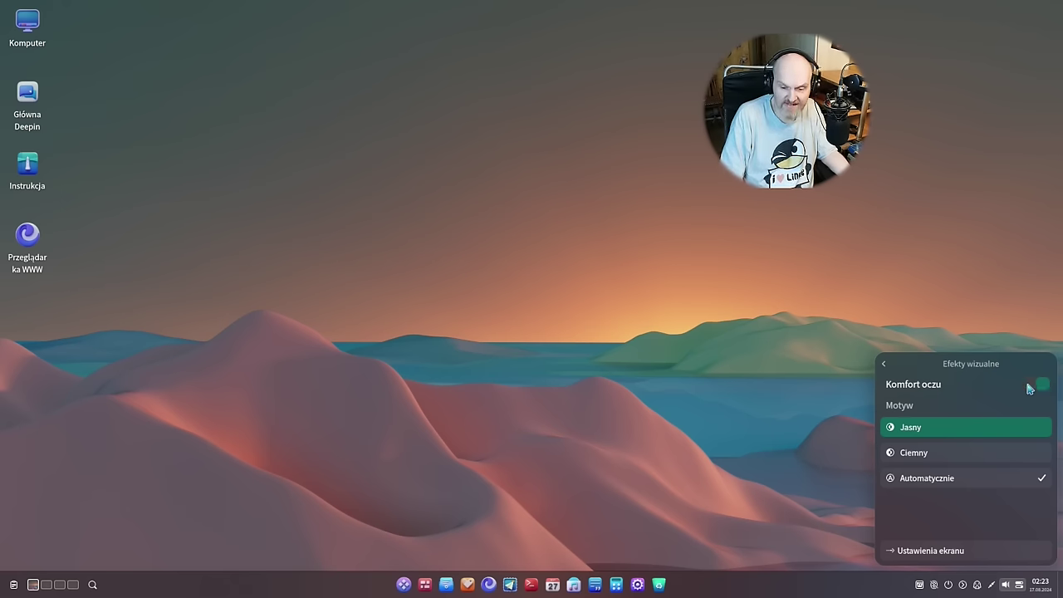
pyautogui.click(1030, 389)
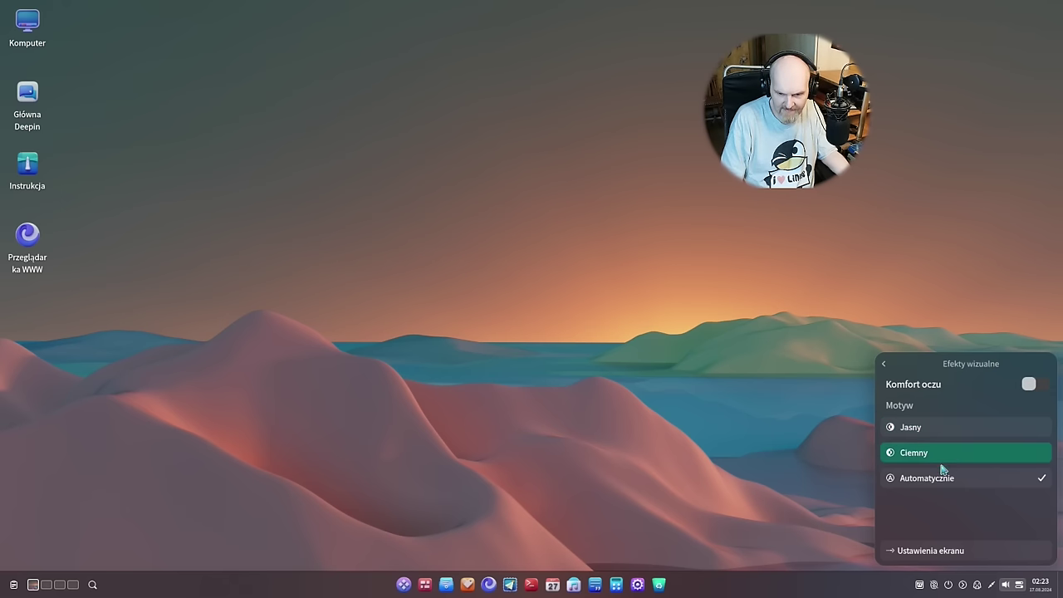
pyautogui.click(949, 429)
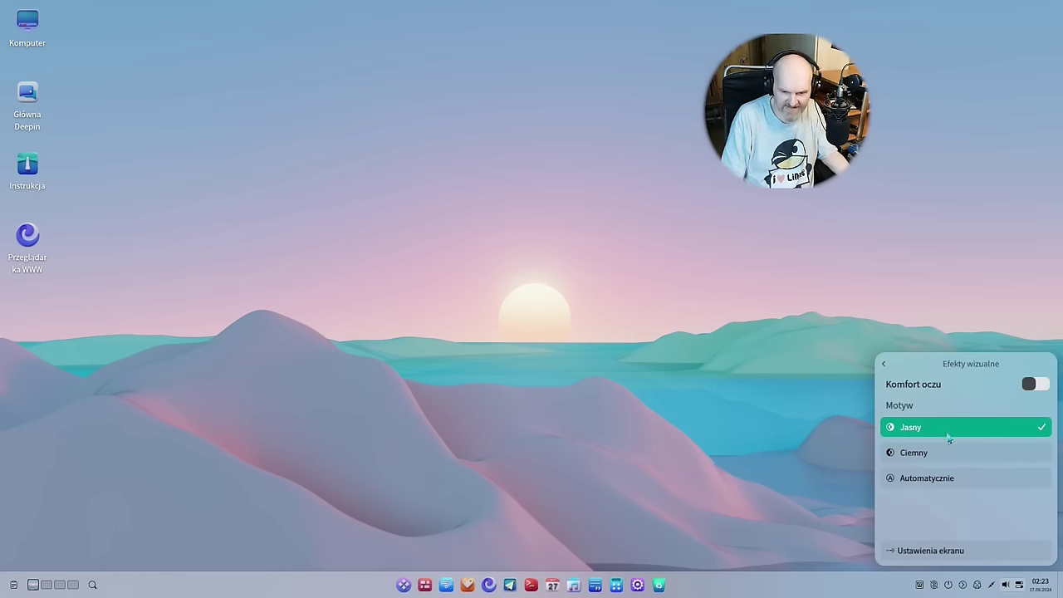
pyautogui.click(938, 452)
pyautogui.click(935, 482)
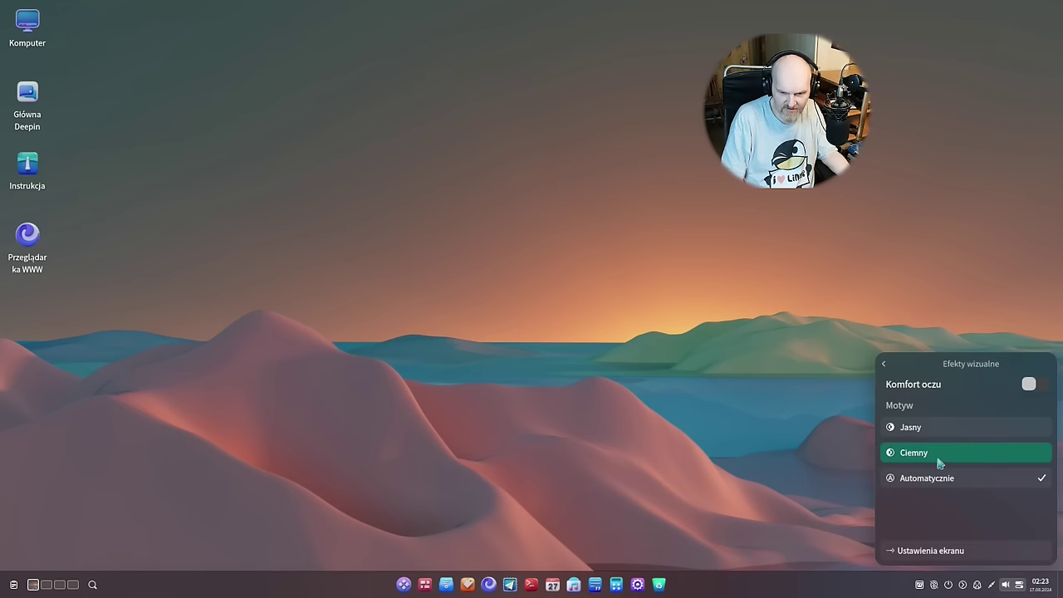
# Step: Open and dismiss the system search, and switch do-not-disturb mode on and back off in the quick actions
pyautogui.hotkey('shift', 'space')
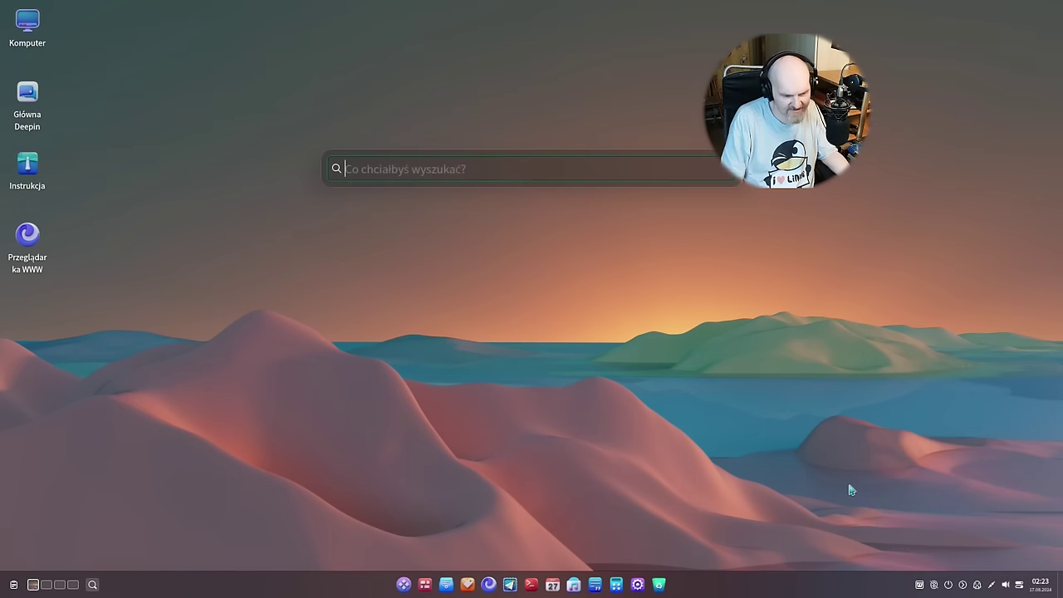
pyautogui.press('Escape')
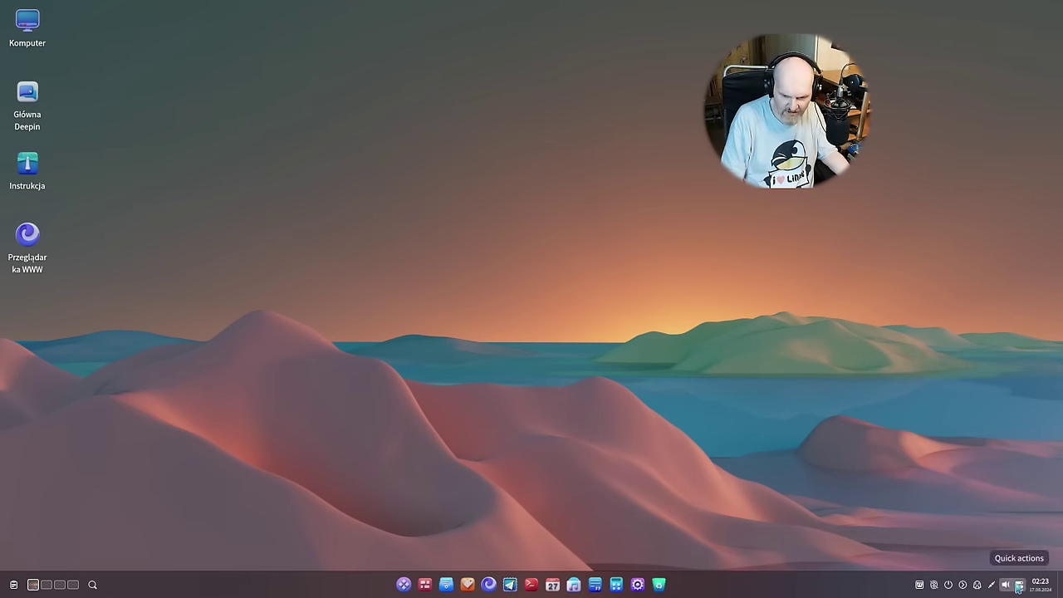
pyautogui.click(1017, 584)
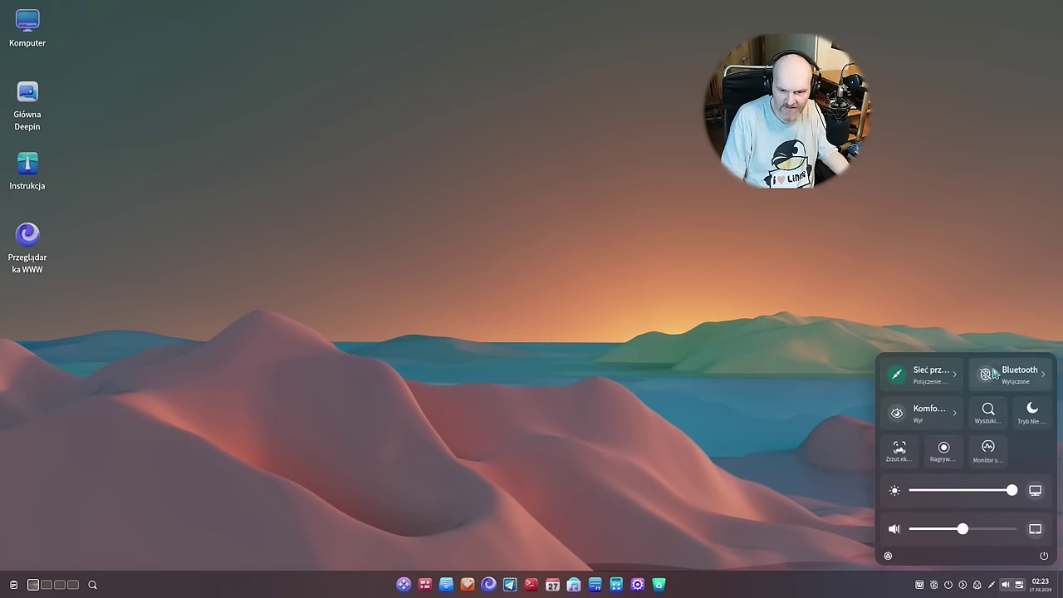
pyautogui.click(1035, 418)
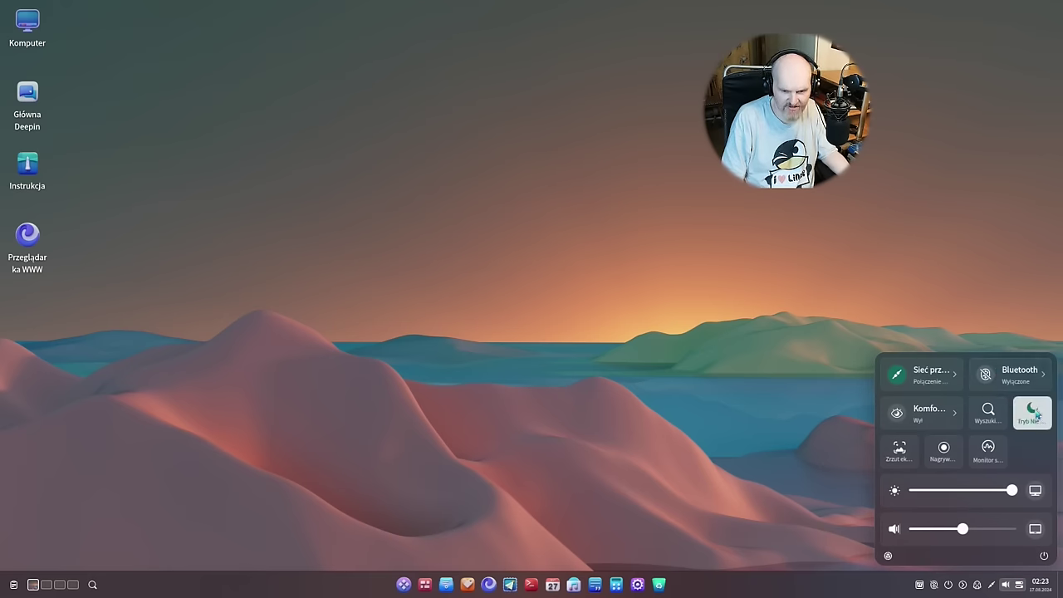
pyautogui.click(1035, 415)
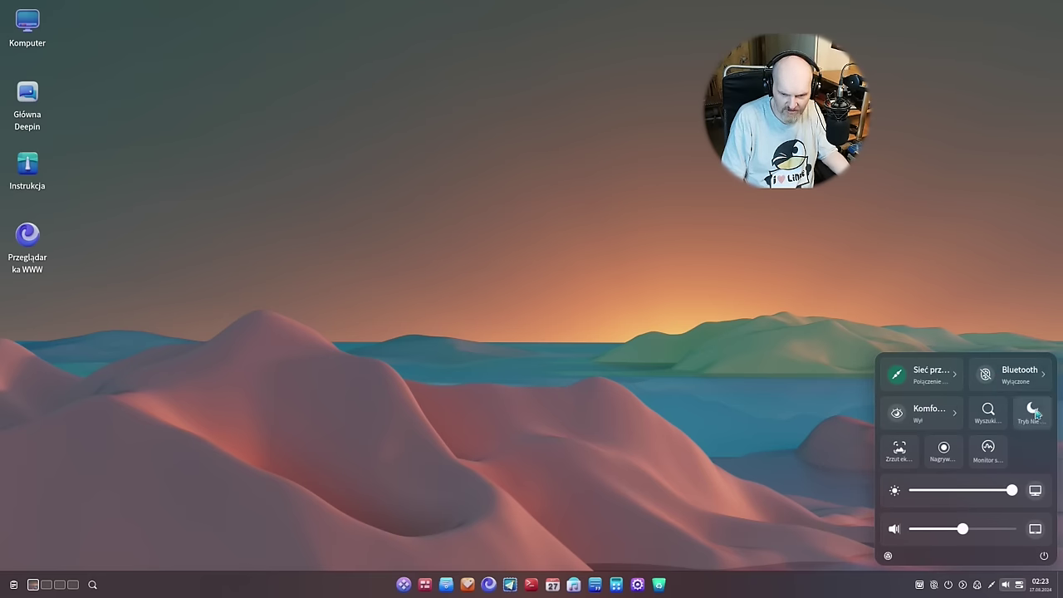
# Step: Try the screenshot tool on a rectangular area of the desktop, and cancel the capture
pyautogui.click(900, 451)
pyautogui.moveTo(241, 175); pyautogui.dragTo(681, 371)
pyautogui.press('Escape')
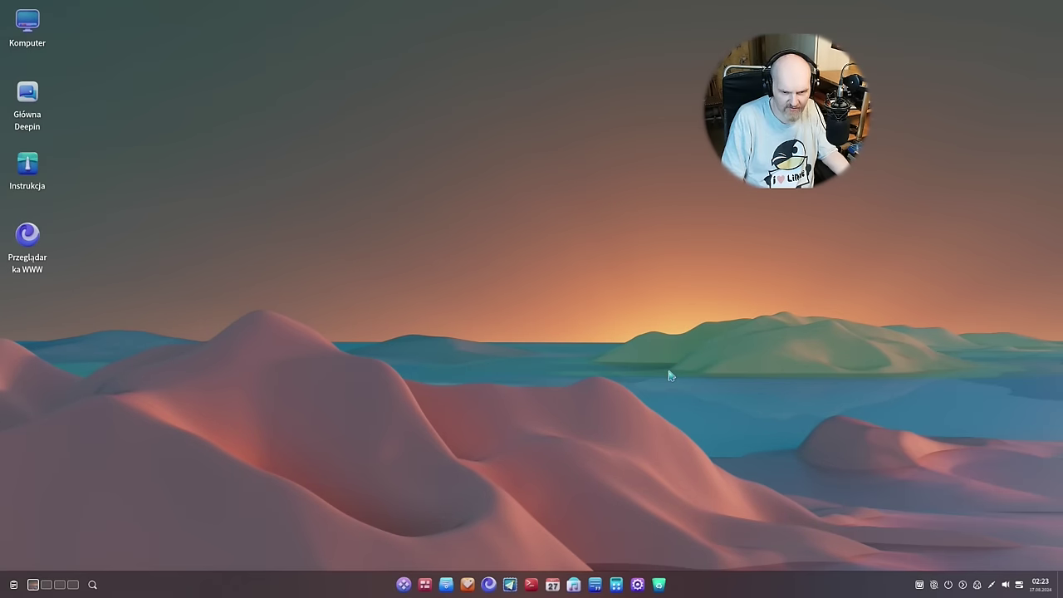
# Step: Open the system monitor to check running processes, and try the screen brightness control in the quick actions
pyautogui.click(1028, 585)
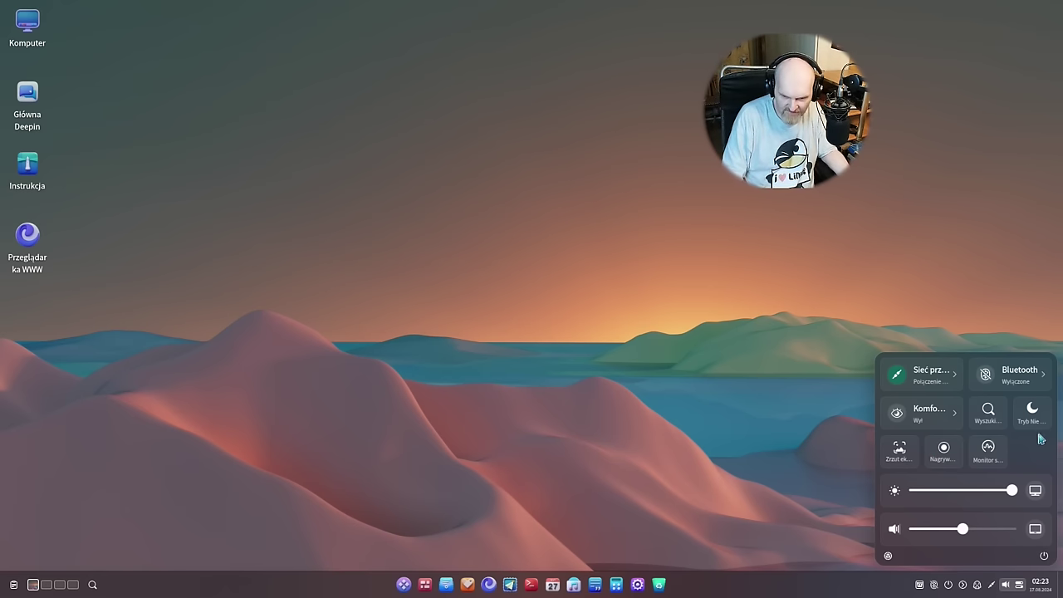
pyautogui.click(994, 453)
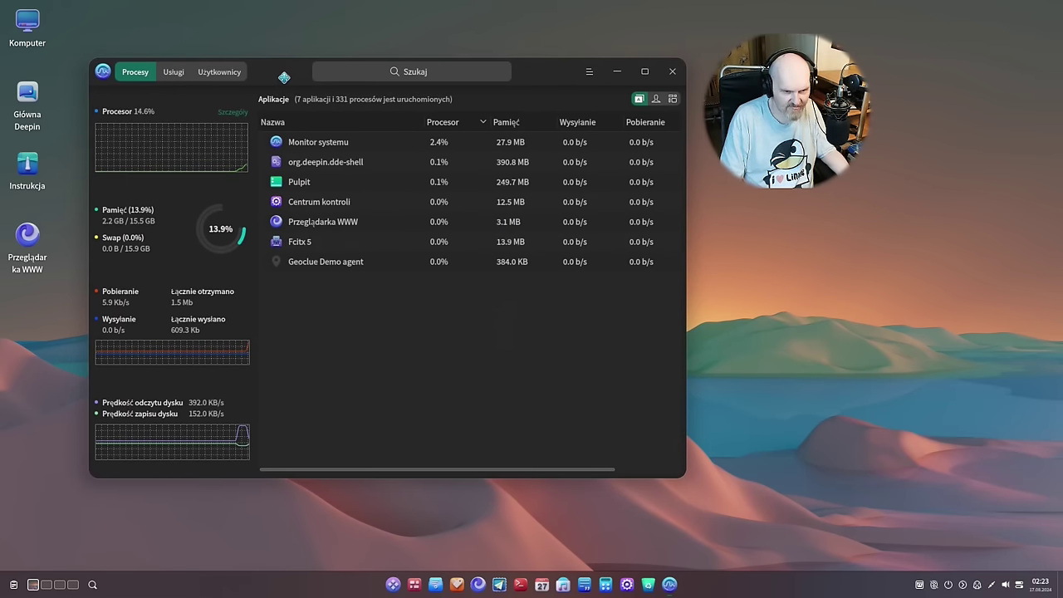
pyautogui.click(1019, 581)
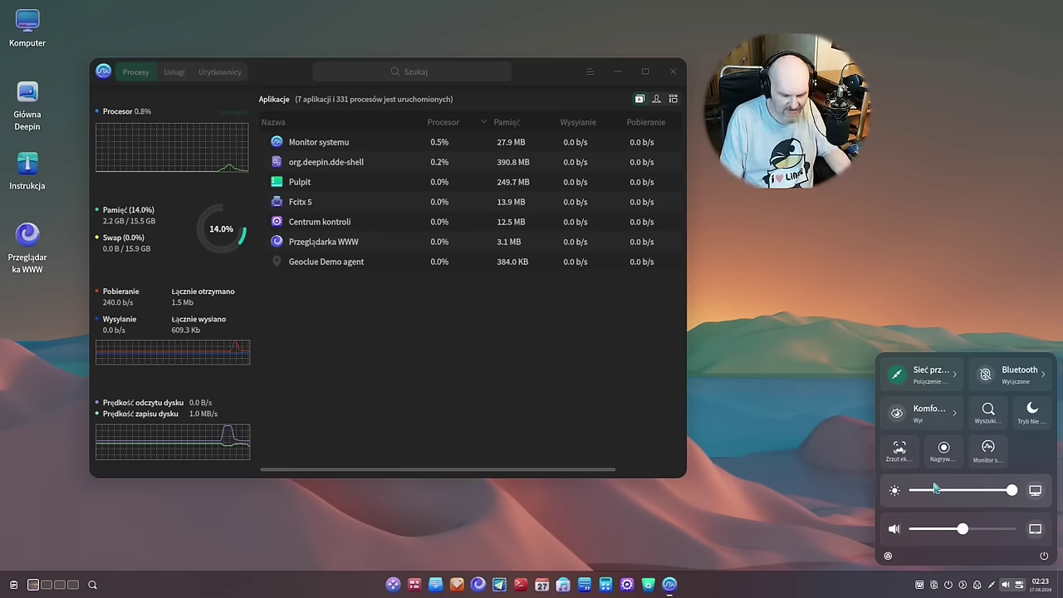
pyautogui.moveTo(961, 490); pyautogui.dragTo(1012, 490)
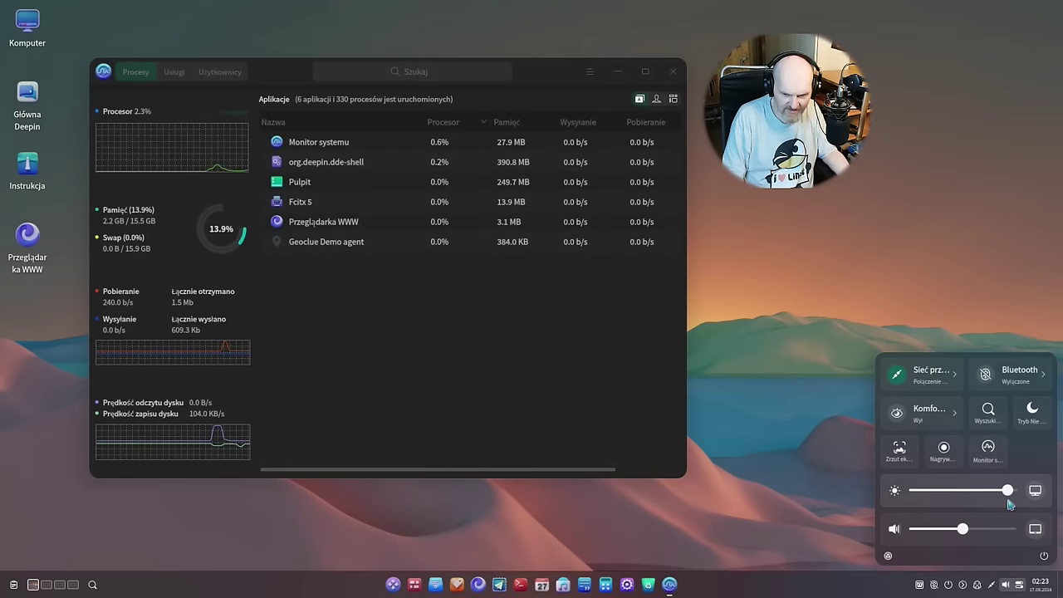
# Step: Review the output, input, device and advanced audio framework pages of the sound settings, and close the settings and system monitor windows
pyautogui.rightClick(945, 533)
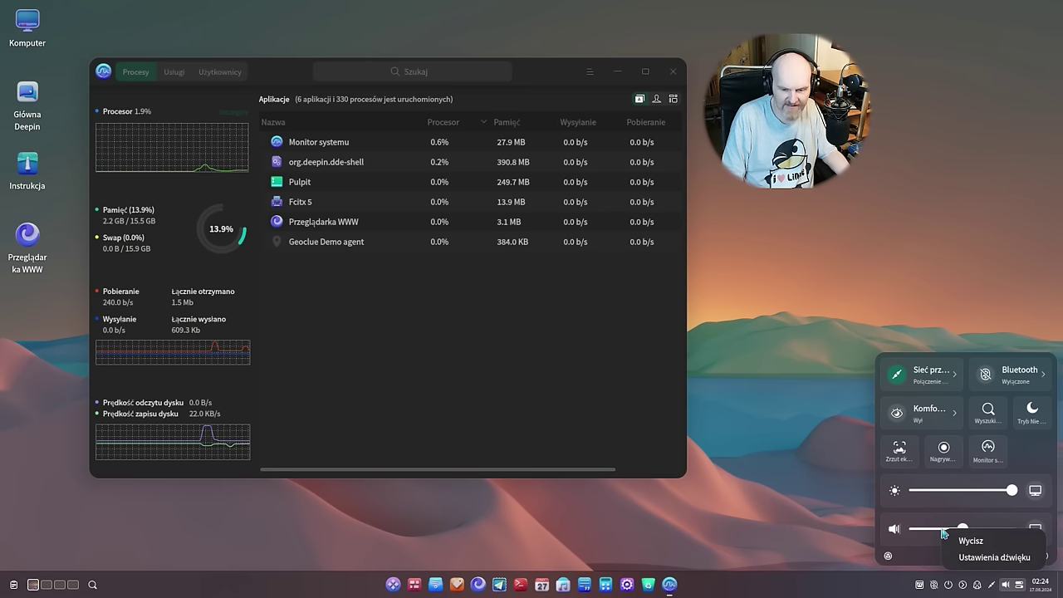
pyautogui.click(988, 557)
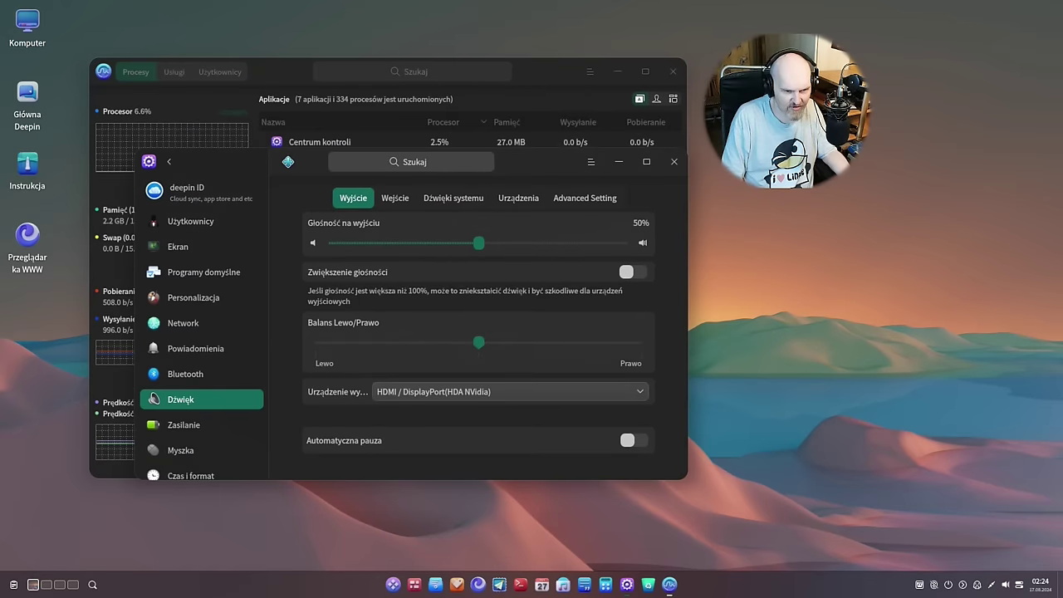
pyautogui.click(406, 198)
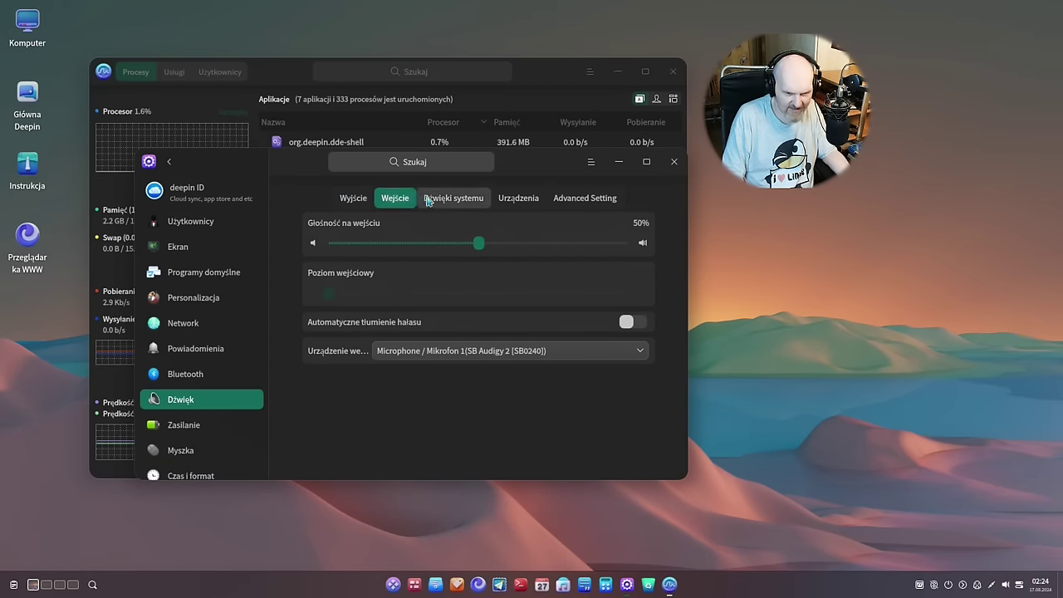
pyautogui.click(455, 204)
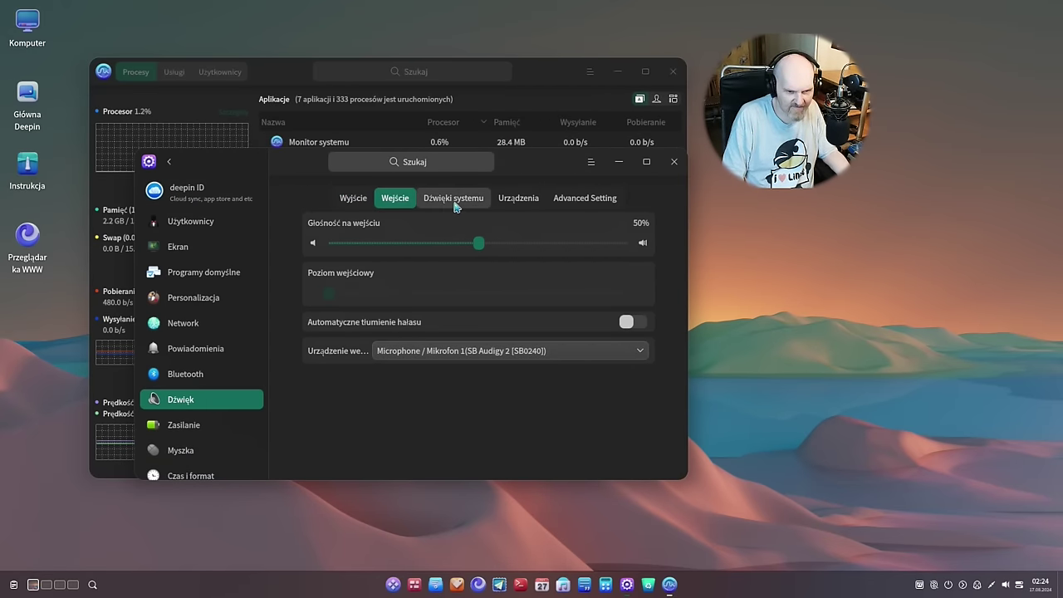
pyautogui.click(501, 201)
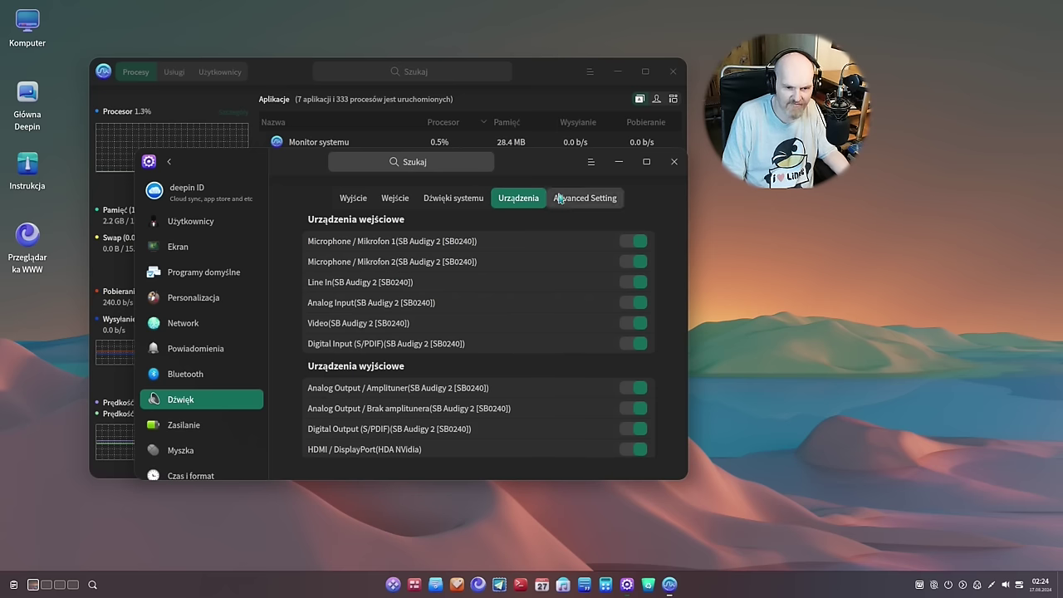
pyautogui.click(582, 197)
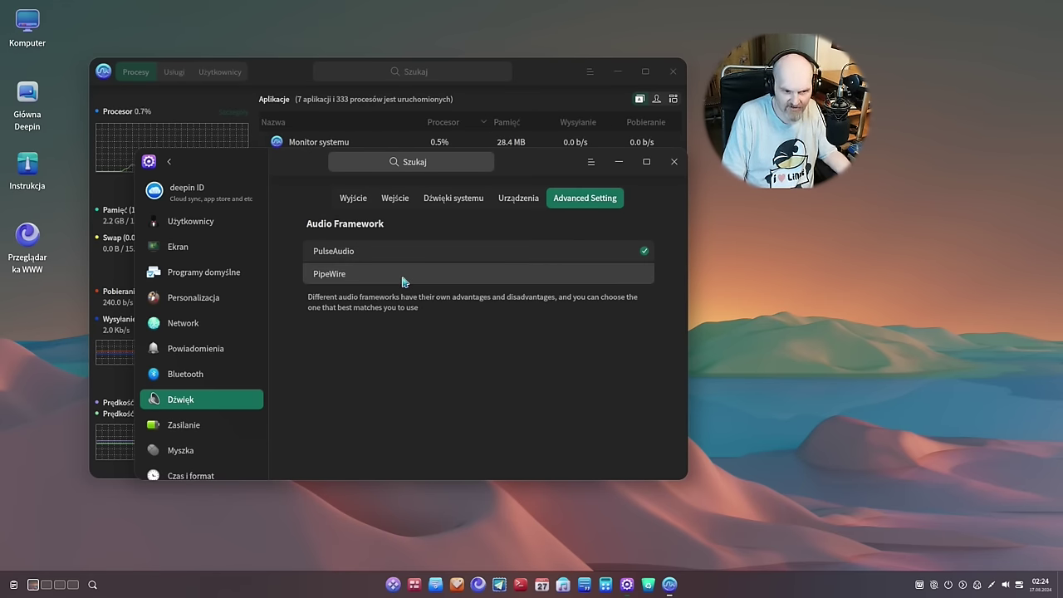
pyautogui.moveTo(361, 206); pyautogui.dragTo(364, 217)
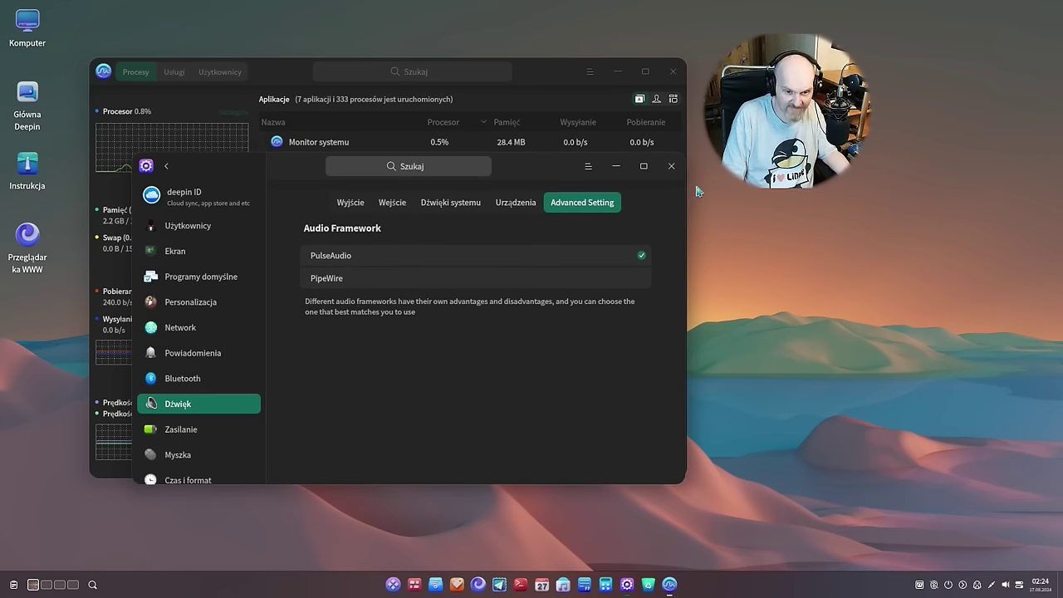
pyautogui.click(672, 167)
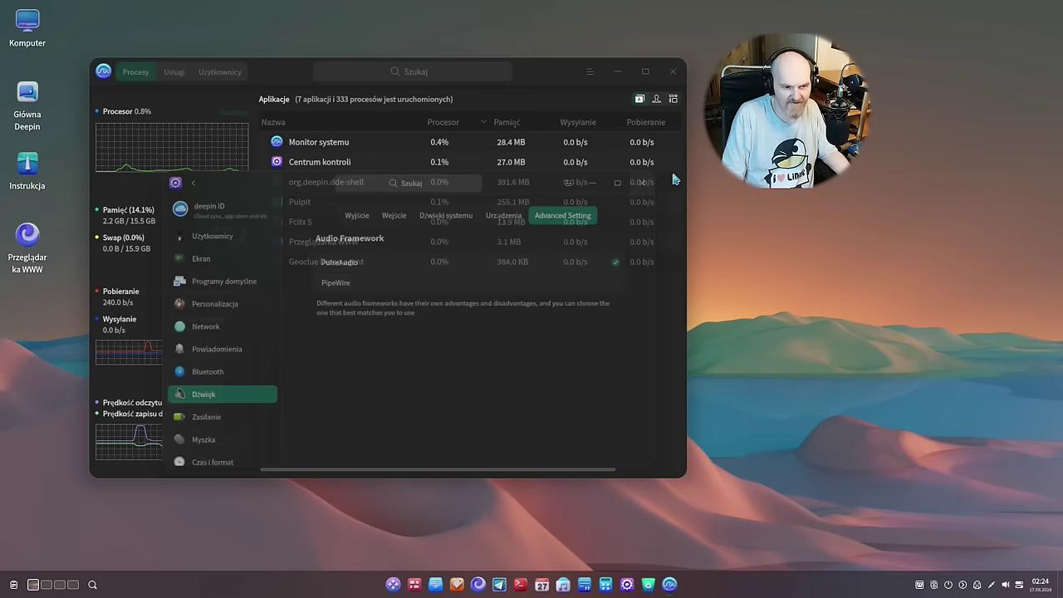
pyautogui.click(673, 72)
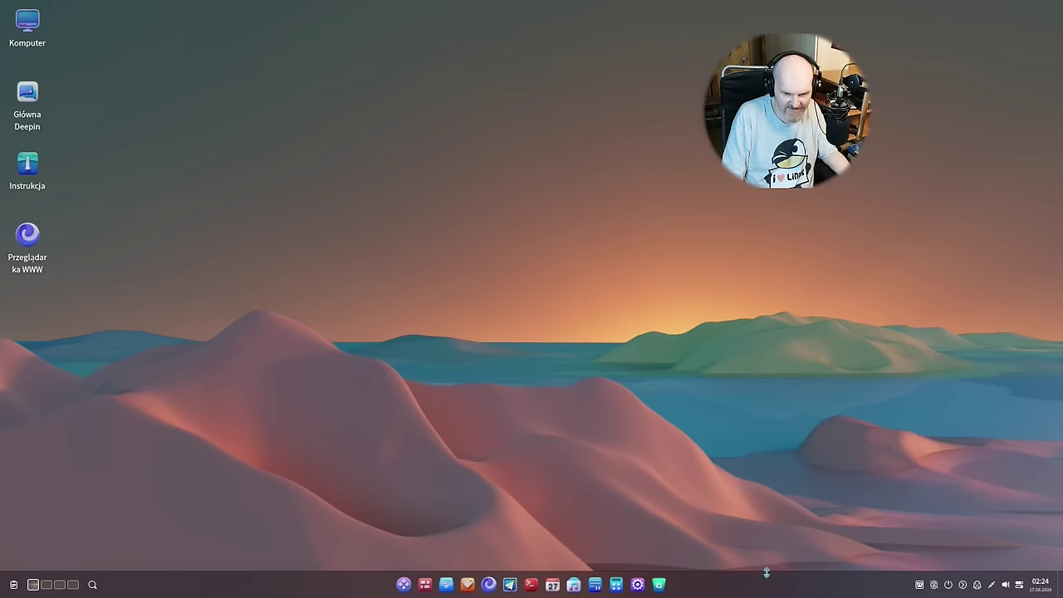
# Step: Open the network settings, review the VPN, System Proxy and Network Details pages, and close the window
pyautogui.click(991, 587)
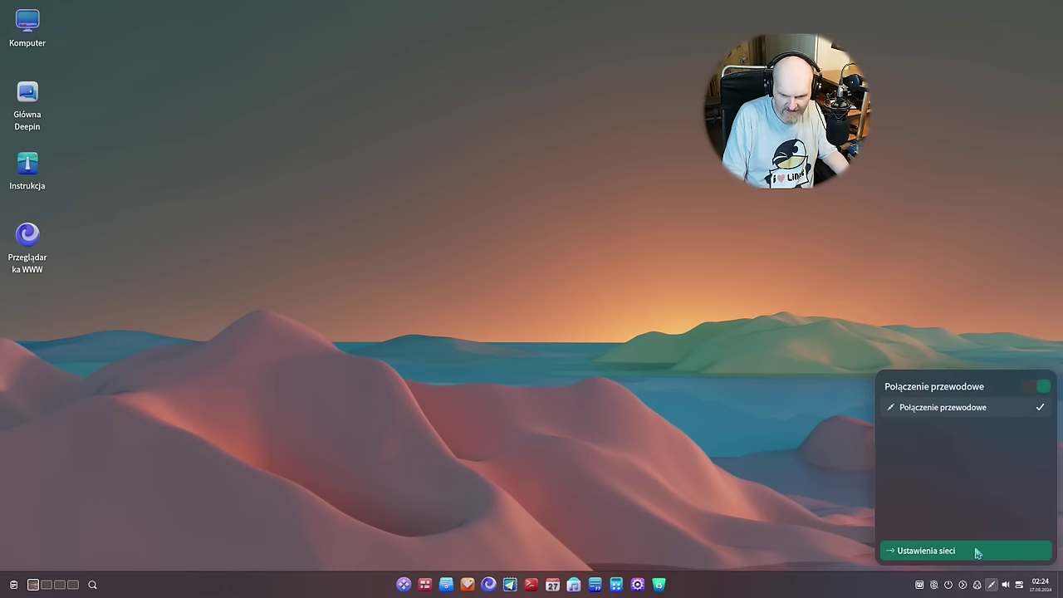
pyautogui.click(936, 560)
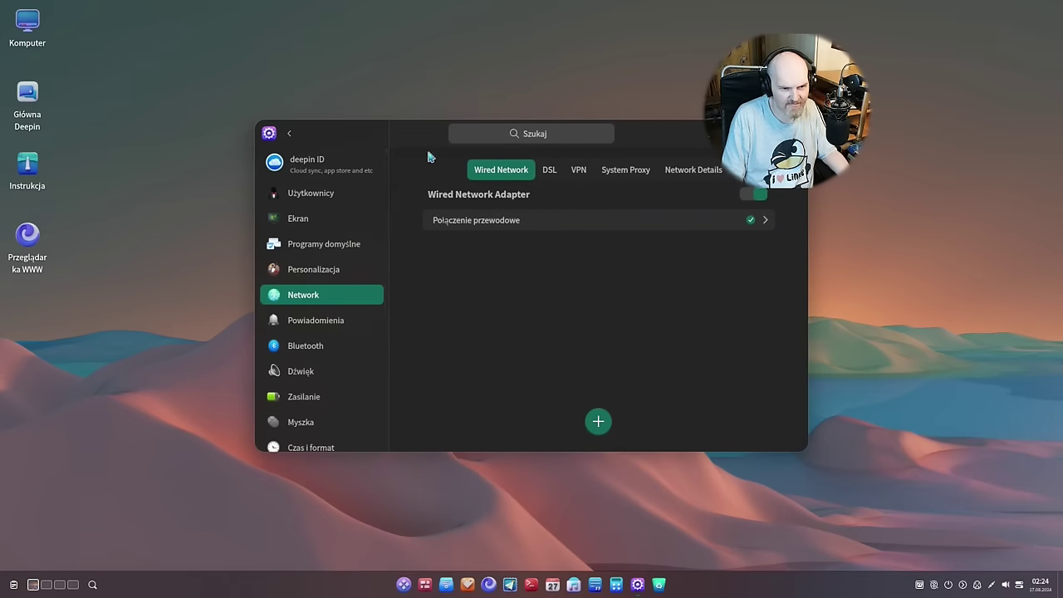
pyautogui.moveTo(418, 133); pyautogui.dragTo(293, 106)
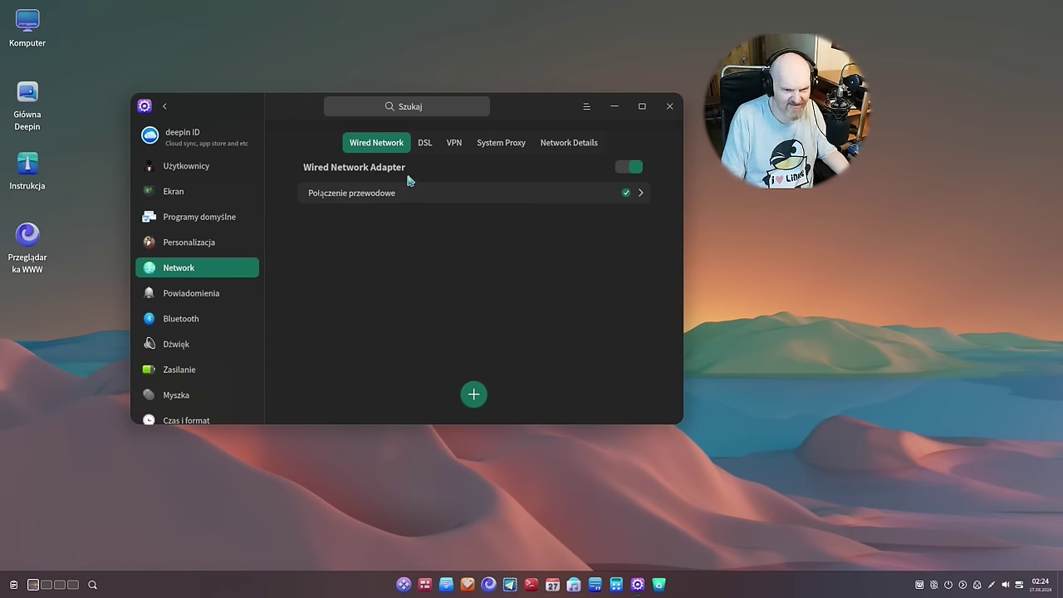
pyautogui.click(448, 146)
pyautogui.click(494, 142)
pyautogui.click(541, 141)
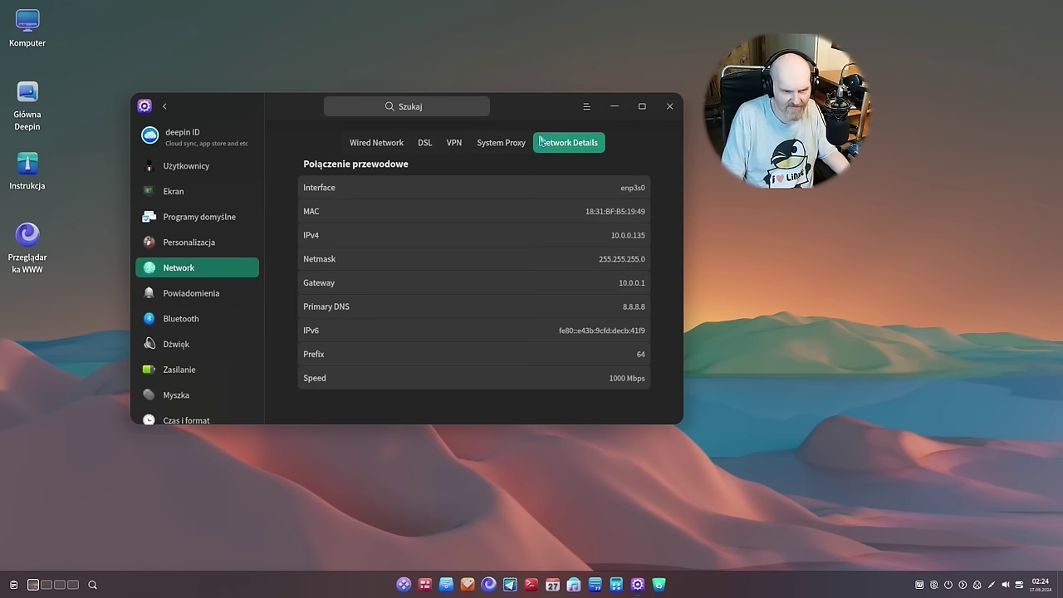
pyautogui.click(670, 106)
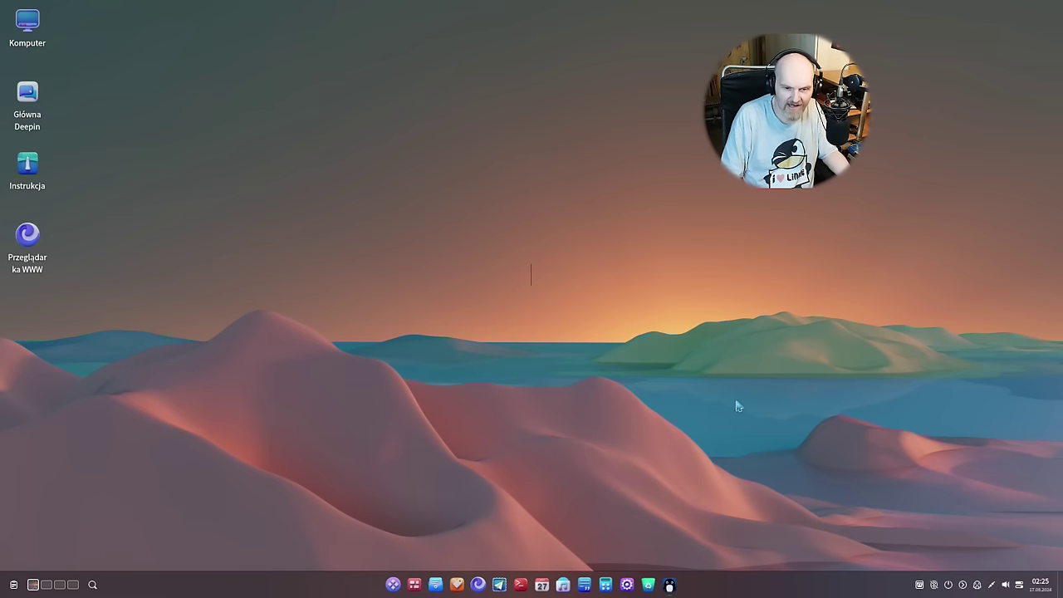
# Step: Open UOS AI, pick the meeting minutes template prompt, accept both agreements and start configuring the model account
pyautogui.press('super+c')
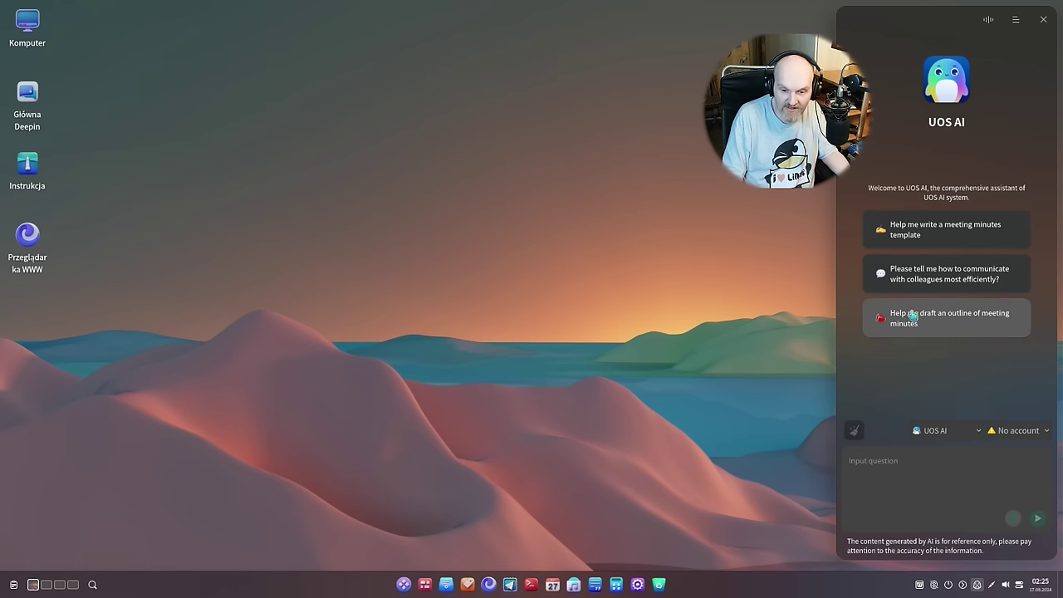
pyautogui.click(924, 235)
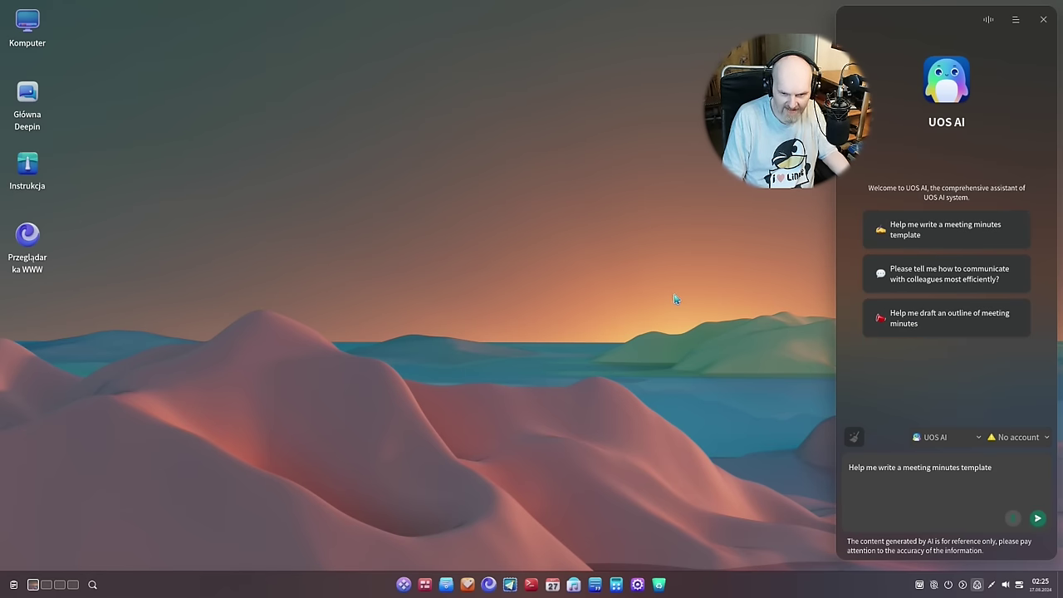
pyautogui.click(1014, 440)
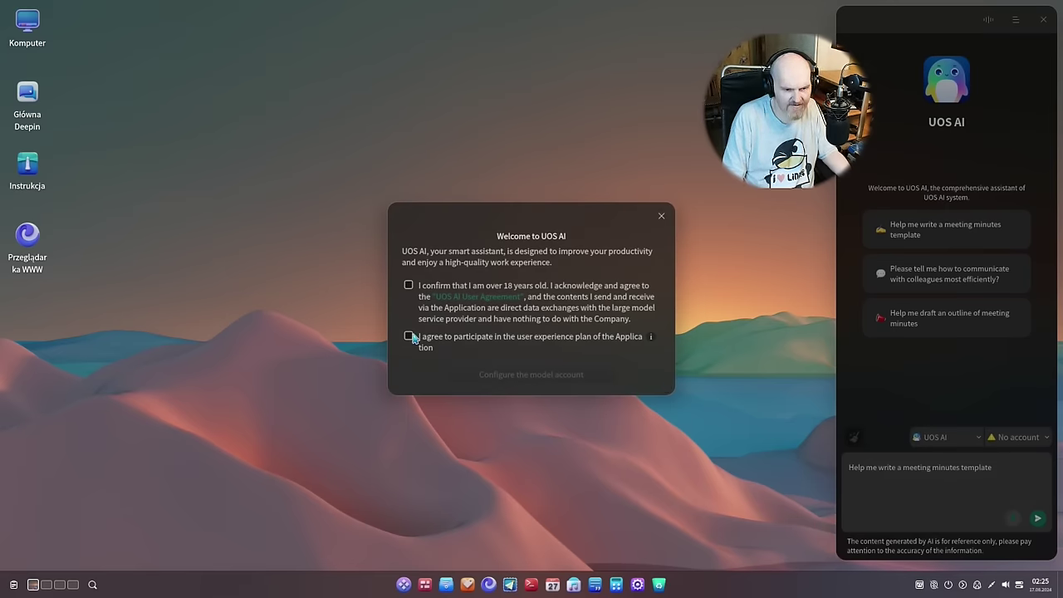
pyautogui.click(408, 286)
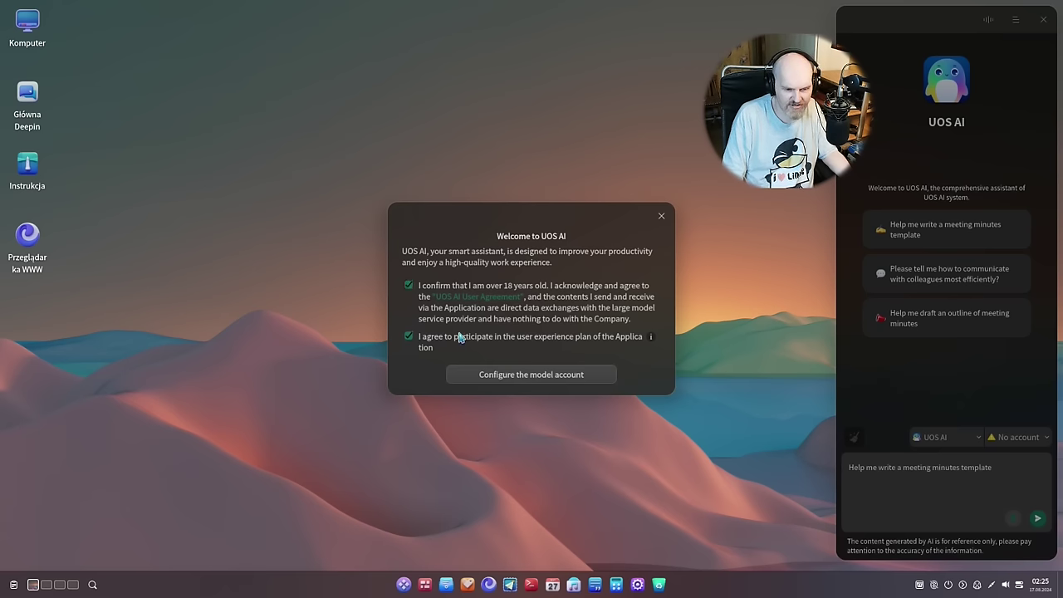
pyautogui.click(501, 374)
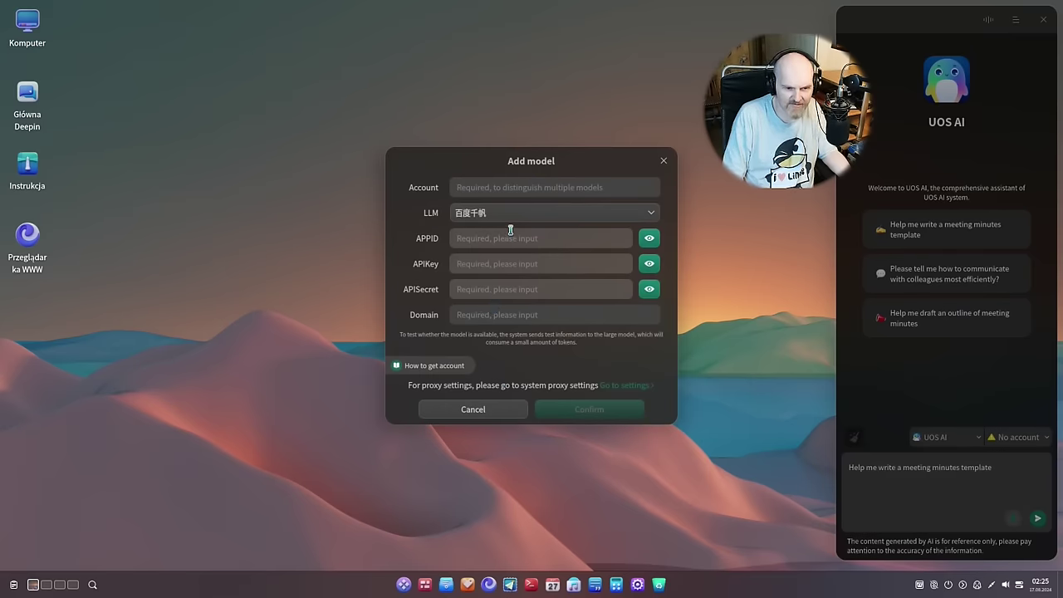
# Step: Try the 讯飞星火, 百度千帆 and Custom options for the LLM in the model form, and check its APIKey, Model Name and Domain fields
pyautogui.moveTo(529, 163); pyautogui.dragTo(420, 166)
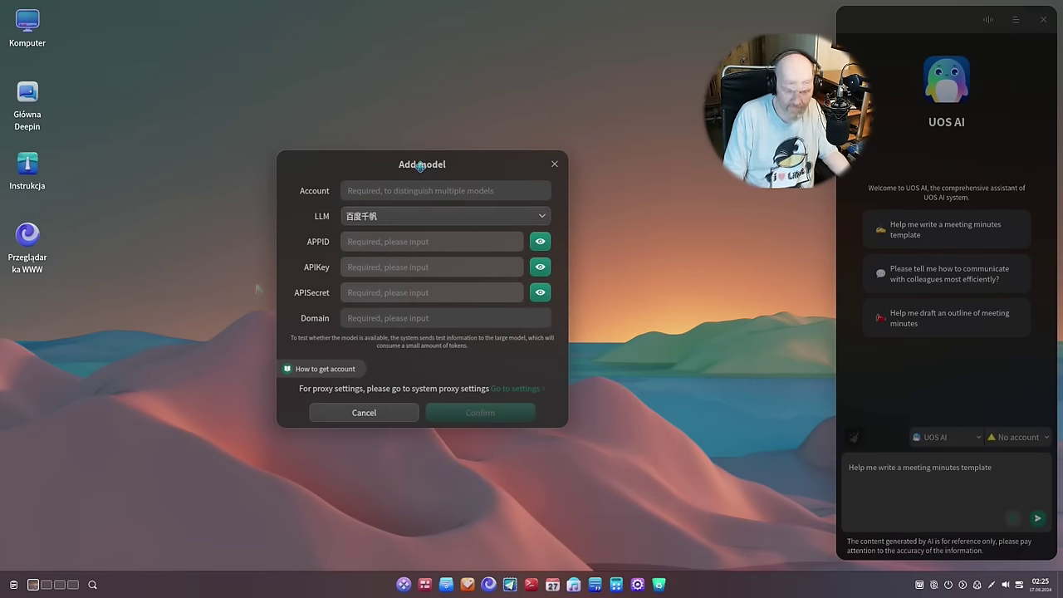
pyautogui.click(415, 218)
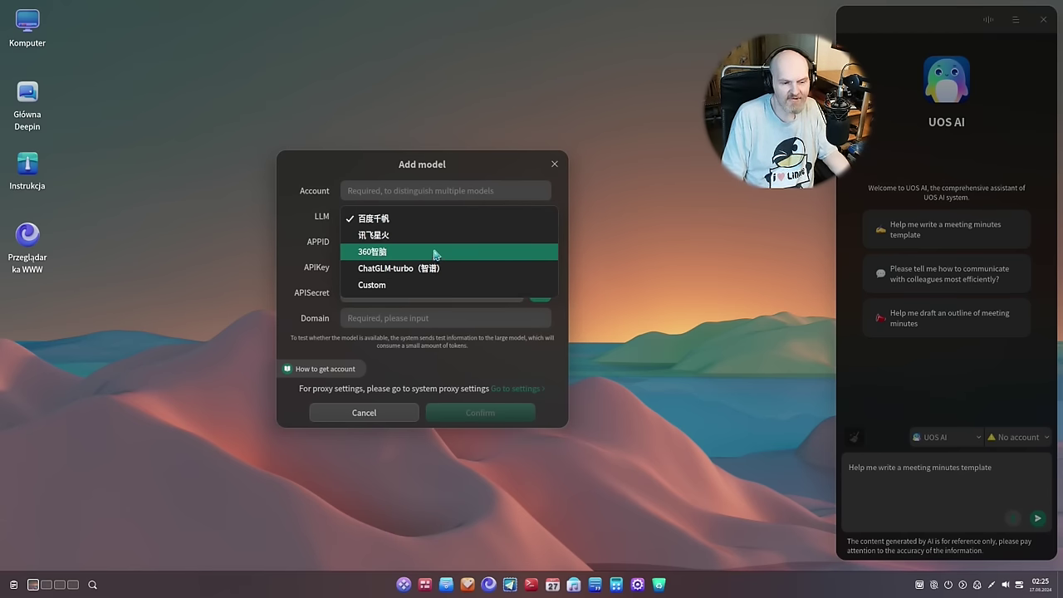
pyautogui.click(422, 236)
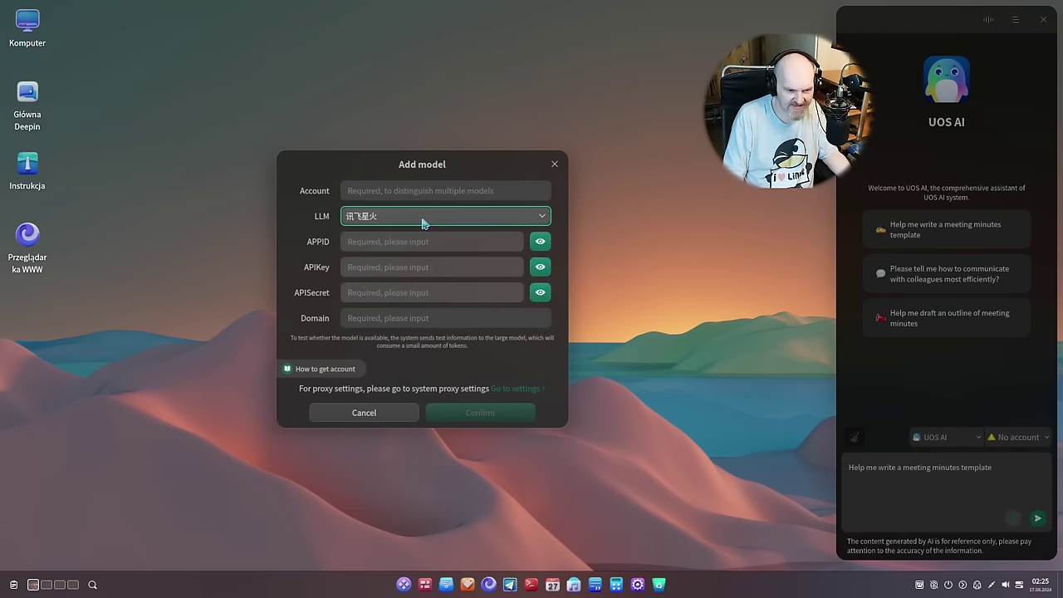
pyautogui.click(422, 221)
pyautogui.click(399, 202)
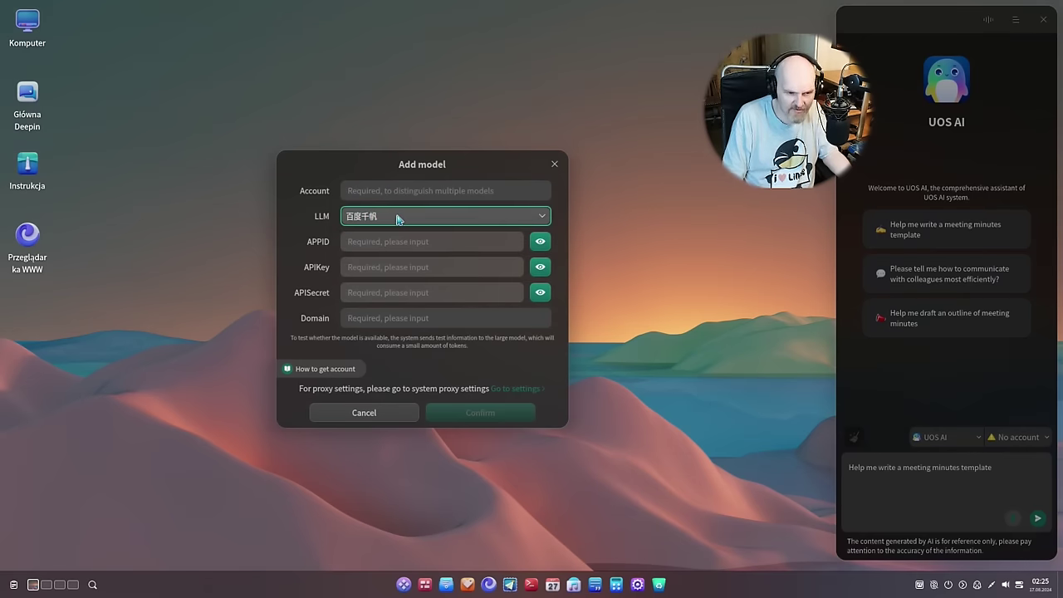
pyautogui.click(397, 217)
pyautogui.click(397, 285)
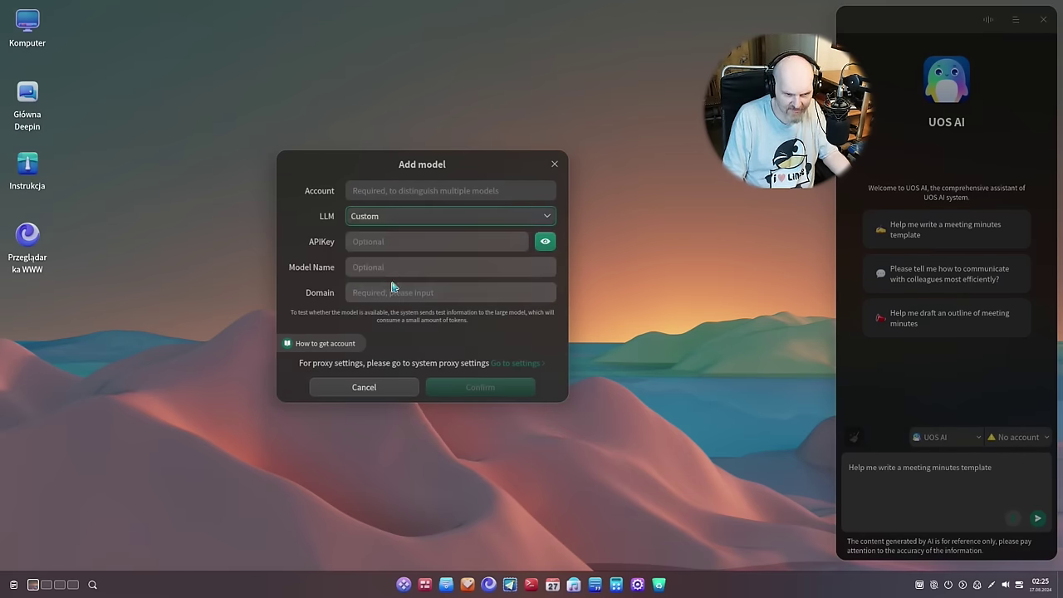
pyautogui.click(433, 244)
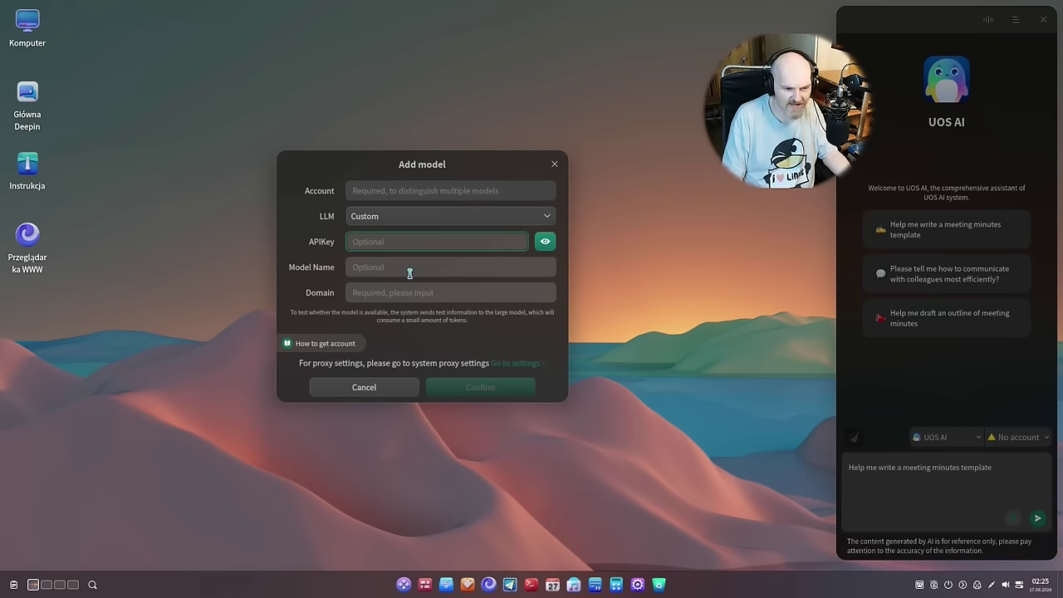
pyautogui.click(410, 273)
pyautogui.click(399, 293)
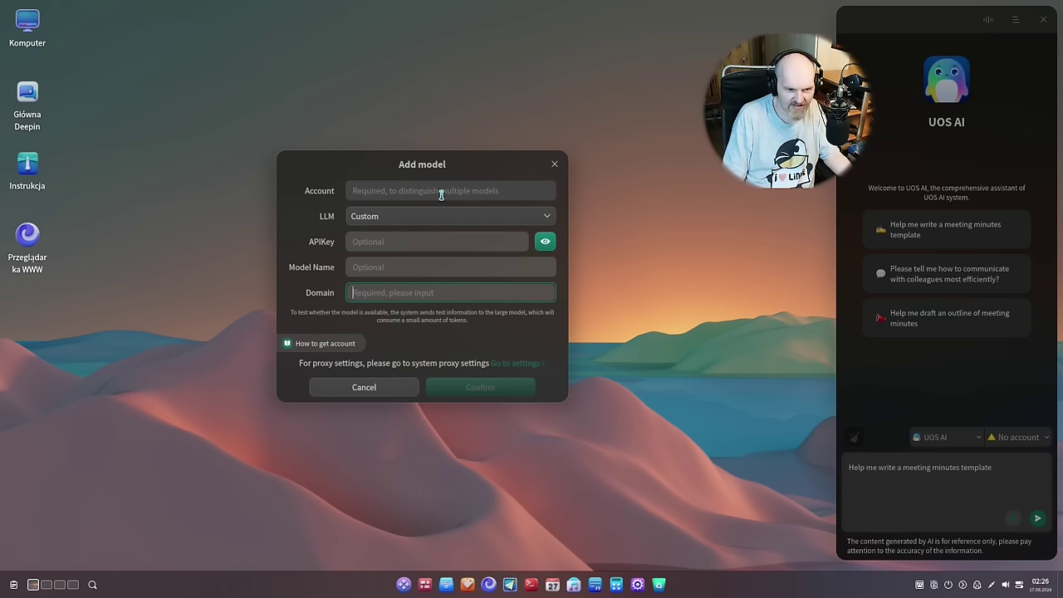
# Step: Switch the AI assistant to Deepin System Assistant, and to Personal Knowledge Assistant
pyautogui.click(947, 437)
pyautogui.click(961, 349)
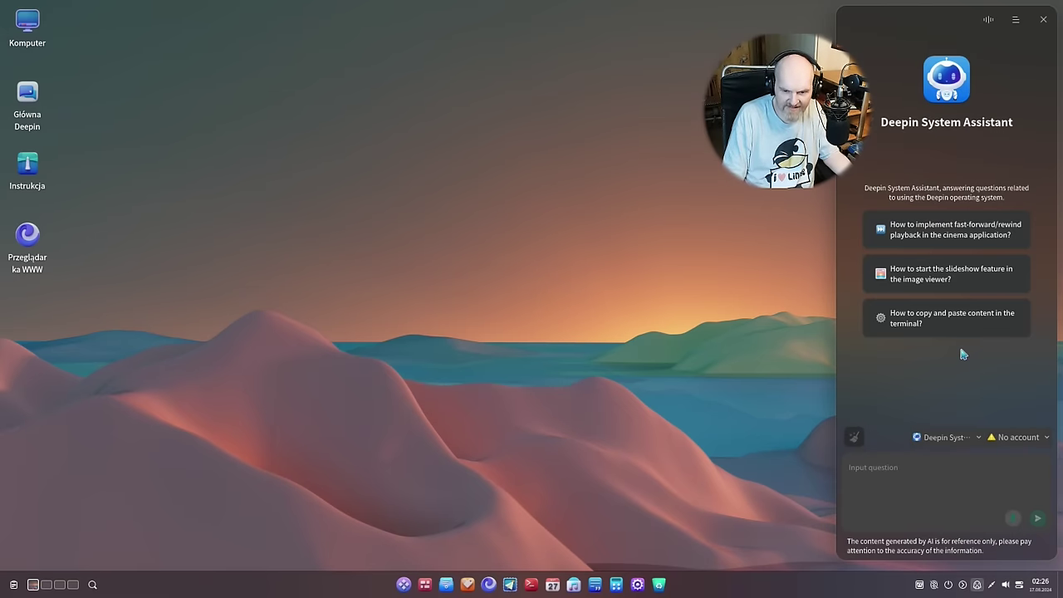
pyautogui.click(942, 437)
pyautogui.click(952, 401)
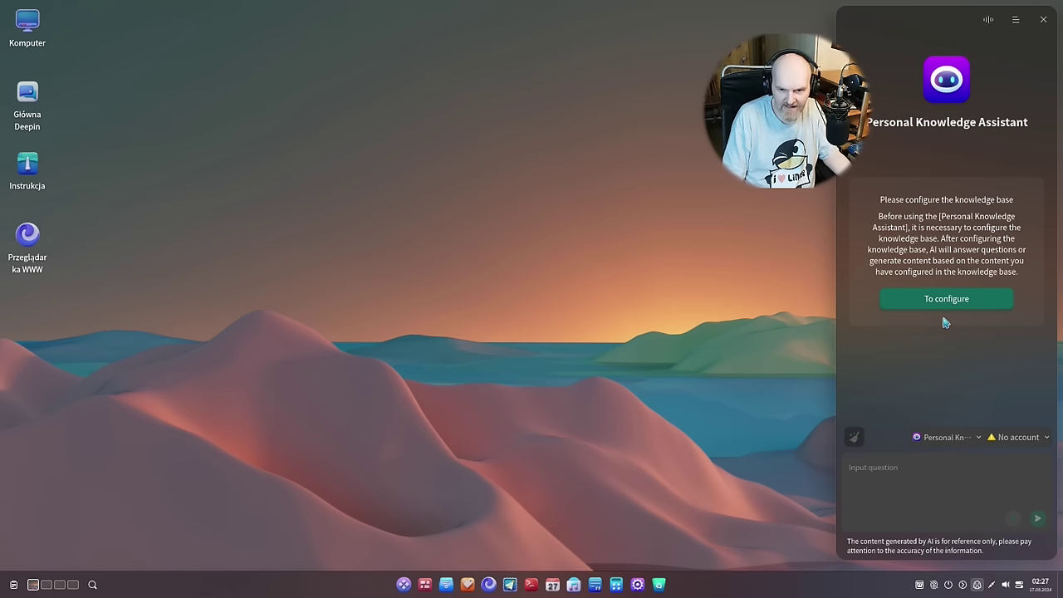
# Step: Try to configure the knowledge base of the Personal Knowledge Assistant, and dismiss the UOS AI welcome agreement
pyautogui.click(984, 299)
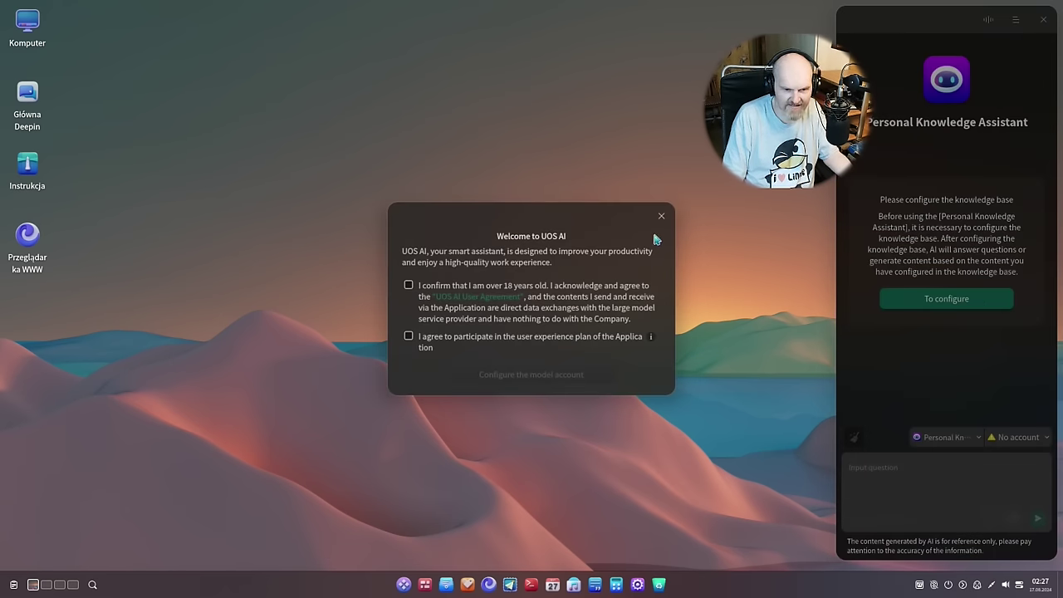
pyautogui.click(661, 216)
pyautogui.click(955, 299)
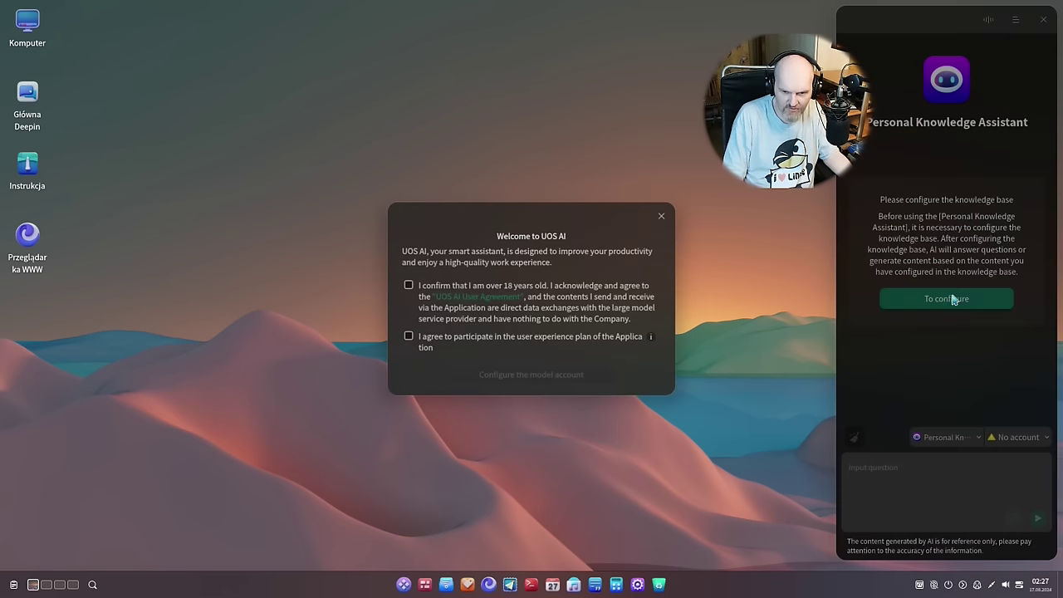
pyautogui.click(661, 216)
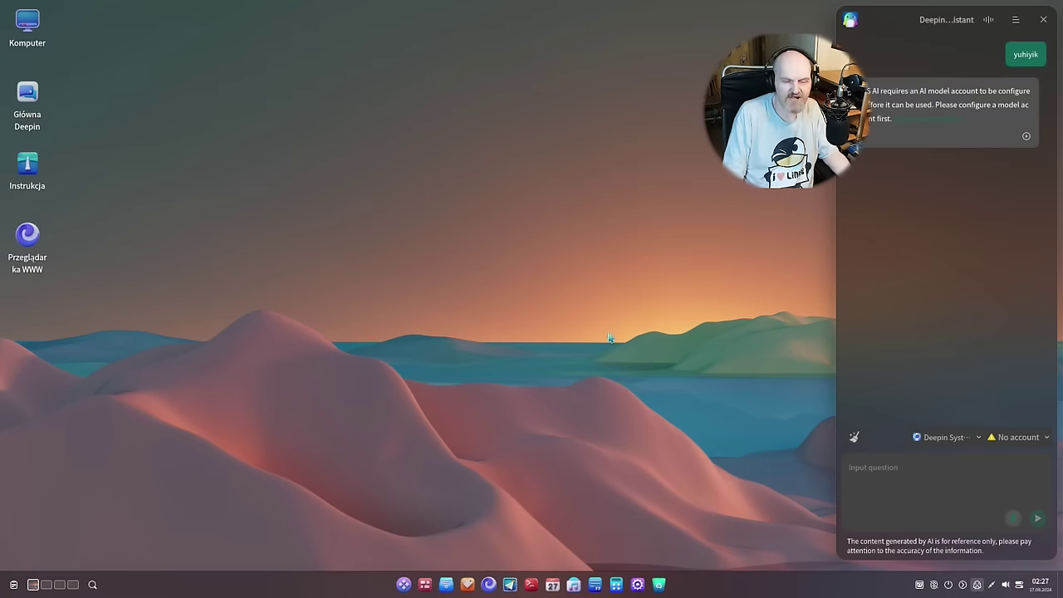
# Step: Expand the collapsed system tray icons and close the AI assistant
pyautogui.click(512, 534)
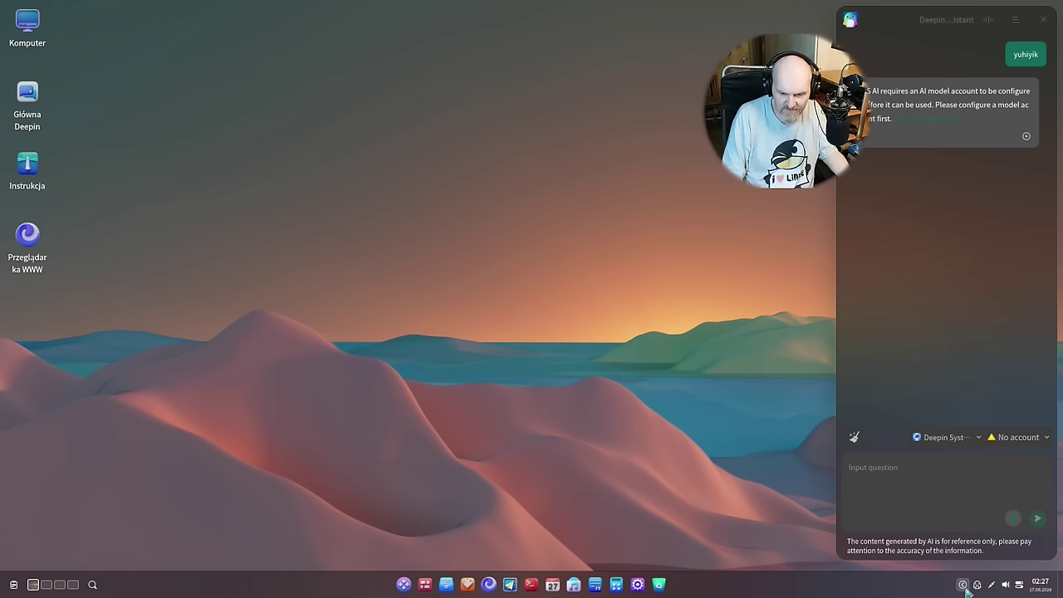
pyautogui.click(963, 585)
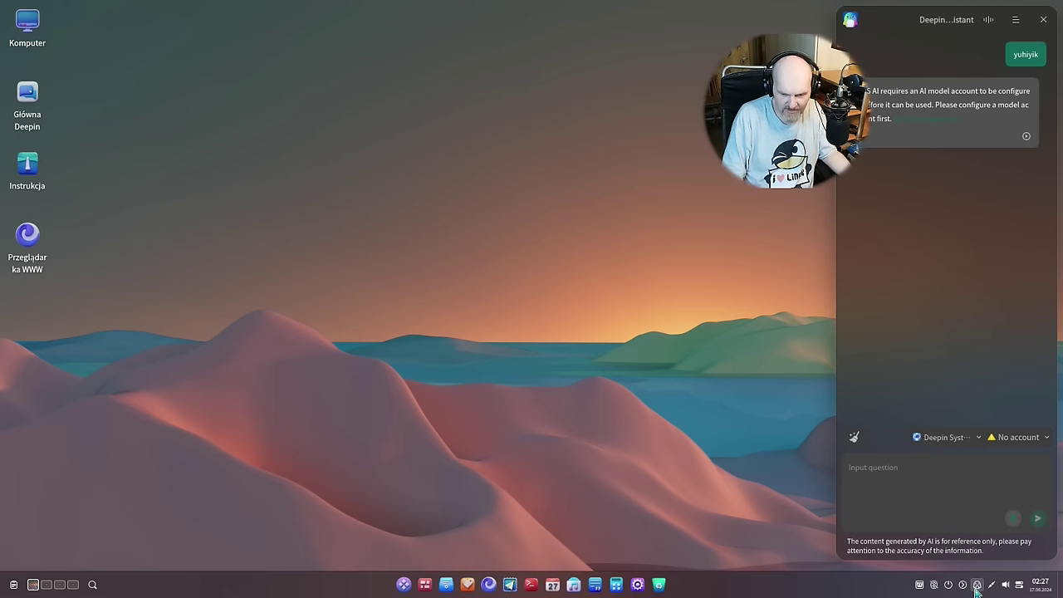
pyautogui.click(1043, 20)
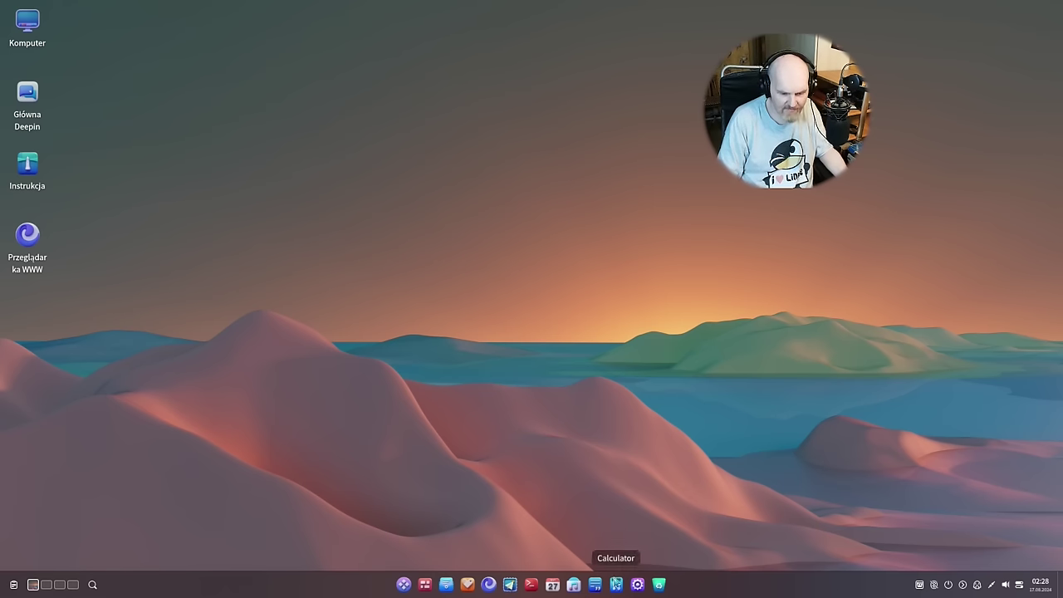
# Step: Undock Calculator from the taskbar
pyautogui.rightClick(617, 586)
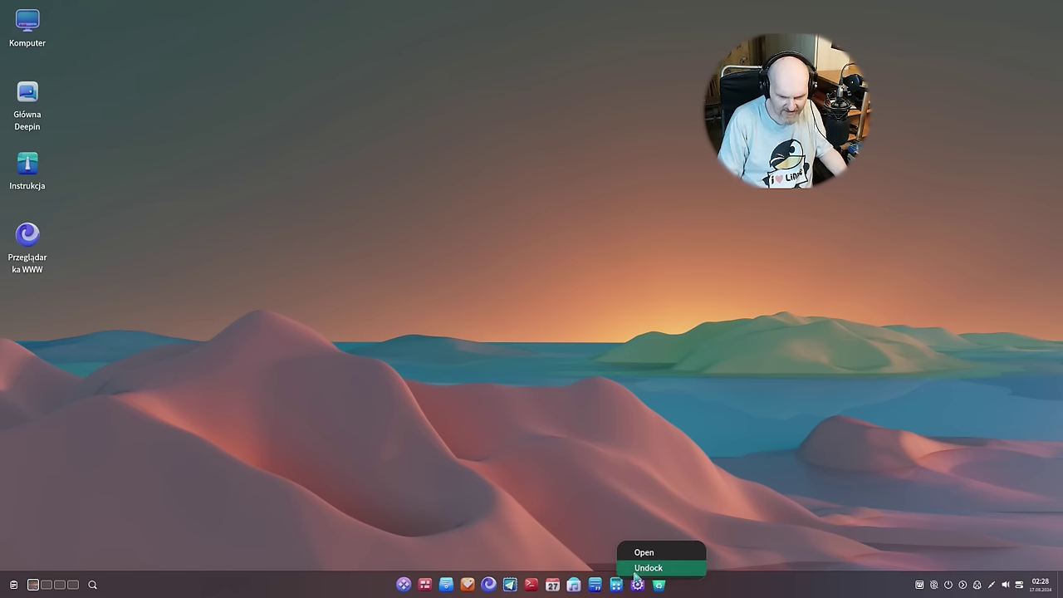
pyautogui.click(637, 570)
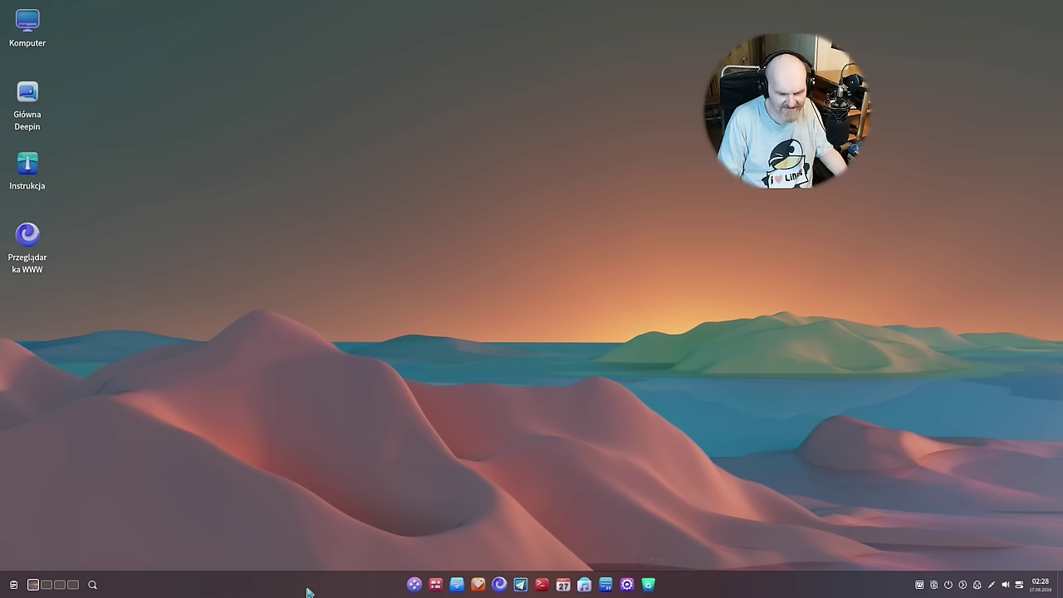
# Step: Keep the launcher's app list in free sorting, and move Music below Screen Capture and File Manager below Image Viewer
pyautogui.click(414, 584)
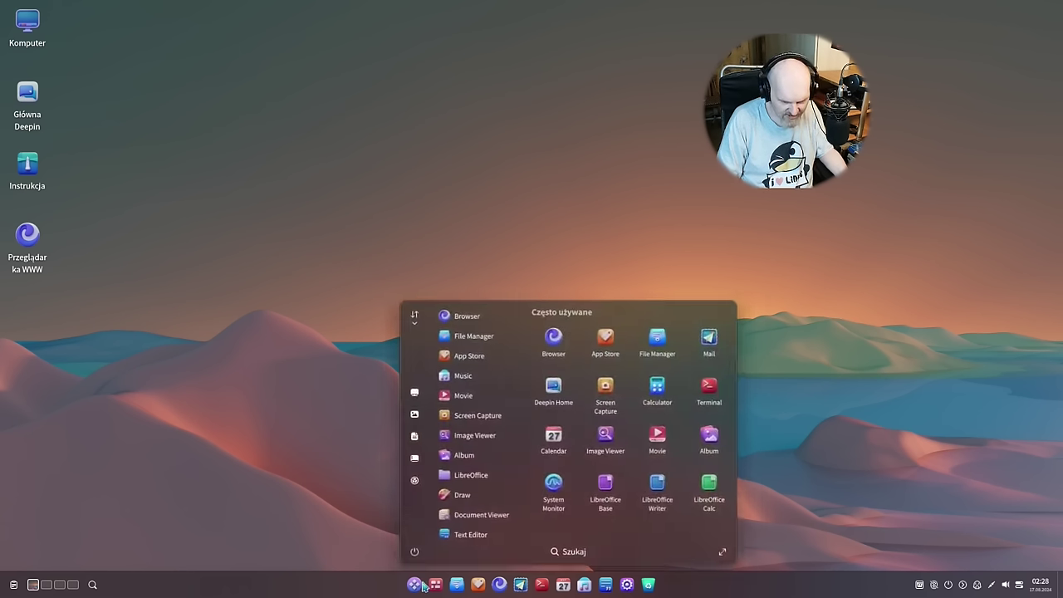
pyautogui.click(414, 316)
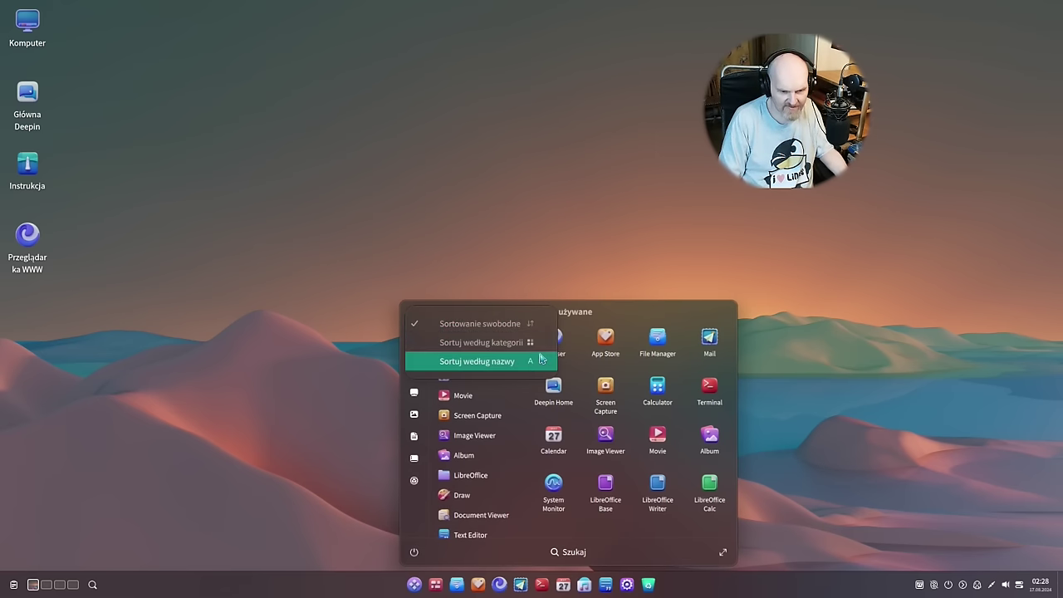
pyautogui.click(496, 331)
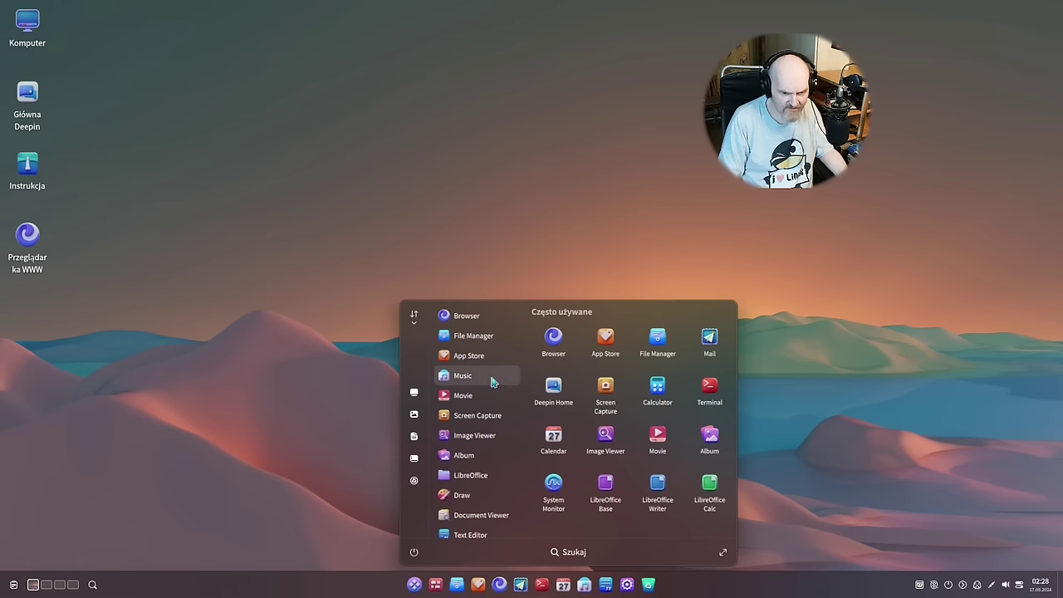
pyautogui.moveTo(491, 382); pyautogui.dragTo(494, 415)
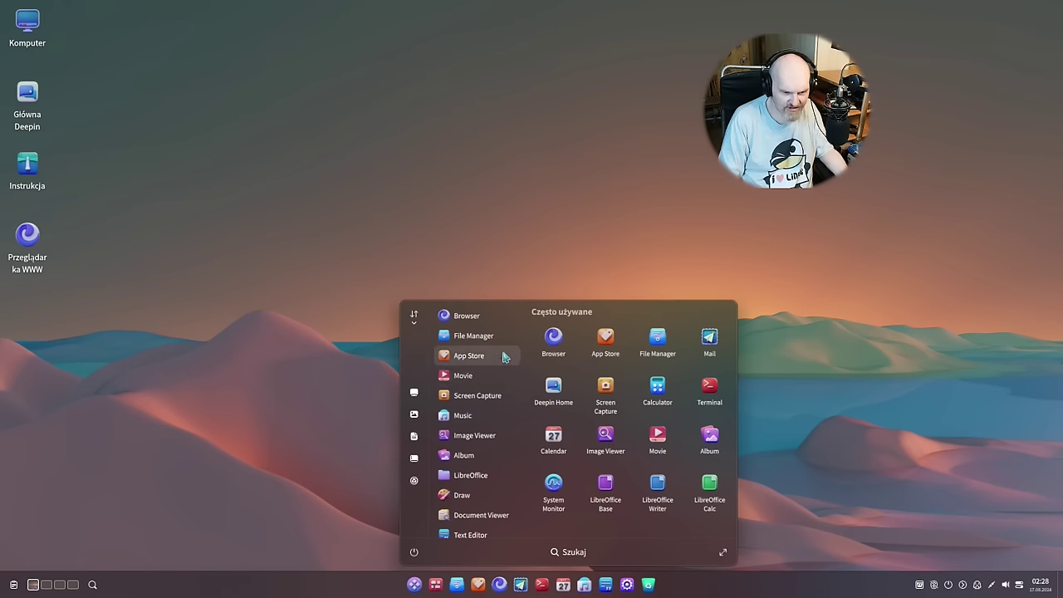
pyautogui.moveTo(489, 340); pyautogui.dragTo(486, 431)
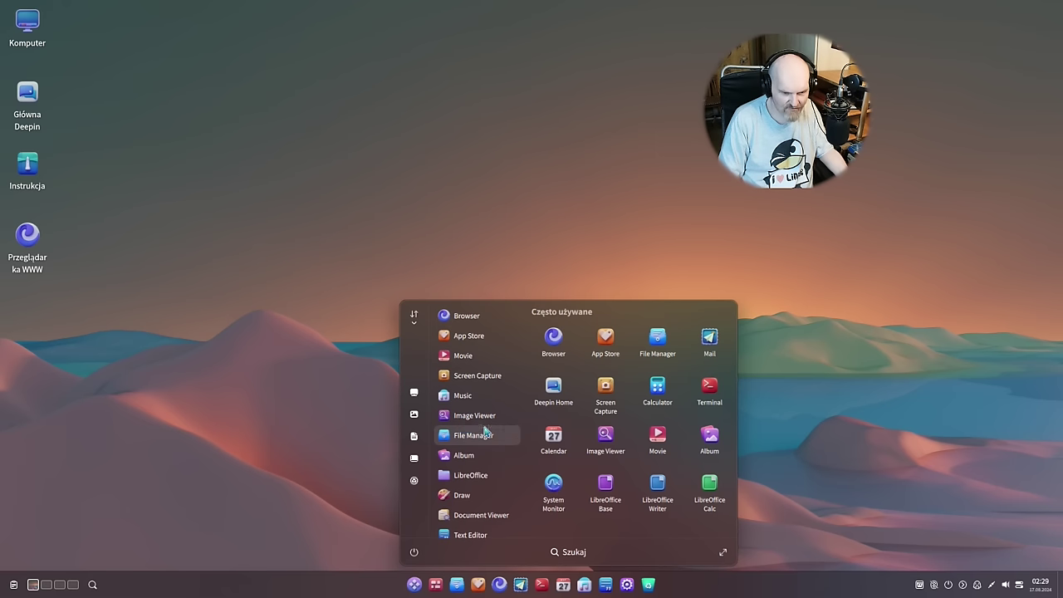
# Step: Launch Cooperation from the launcher's app list and move its welcome window aside
pyautogui.scroll(-5, 465, 402)
pyautogui.scroll(-3, 466, 403)
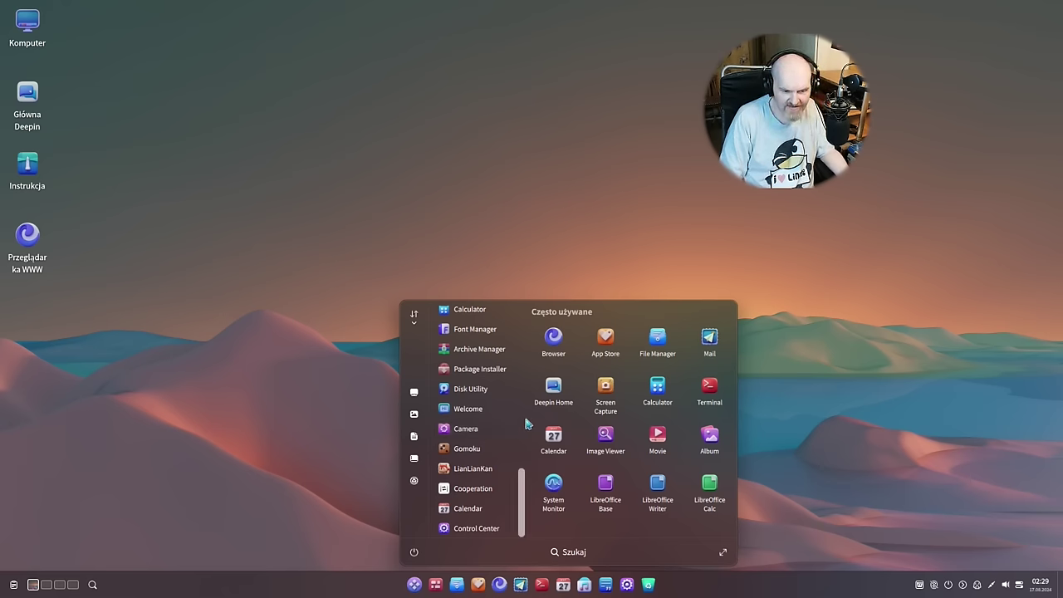
pyautogui.click(474, 488)
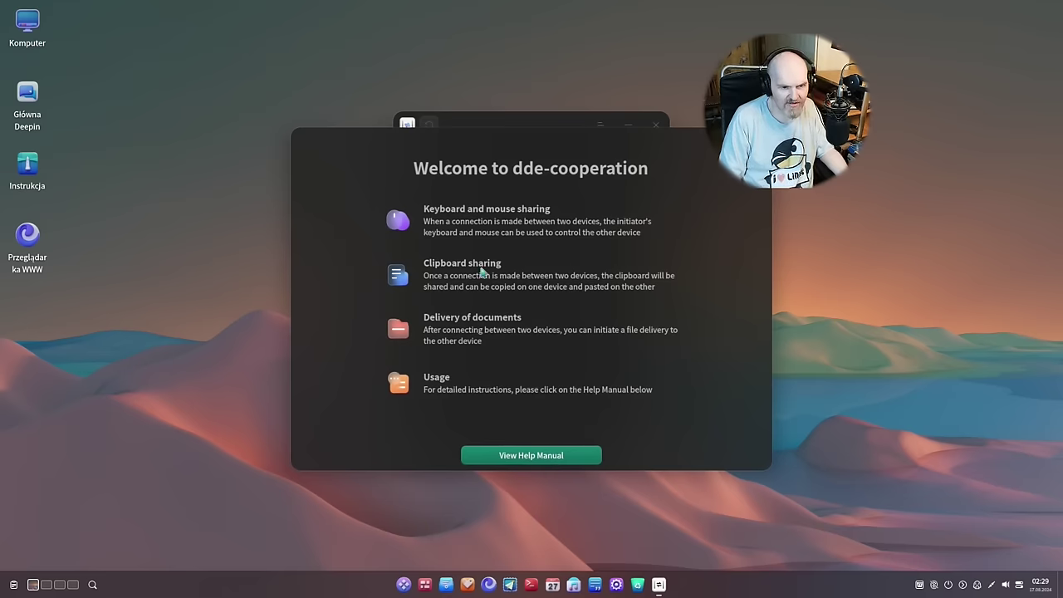
pyautogui.moveTo(580, 143); pyautogui.dragTo(417, 103)
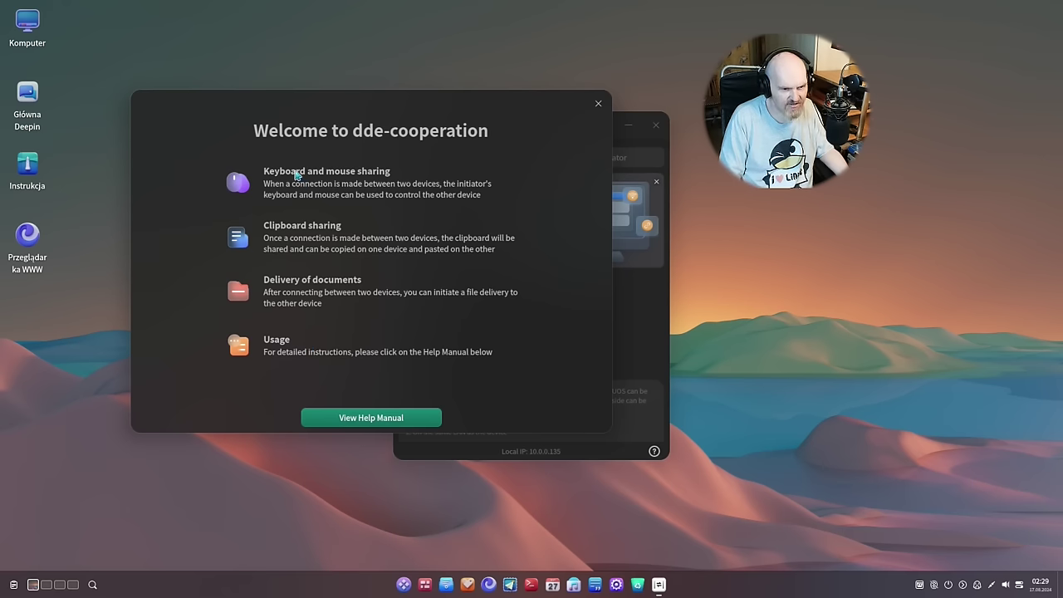
# Step: Open the Cooperation help manual and arrange the manual and the Cooperation window so the device list is uncovered
pyautogui.click(416, 420)
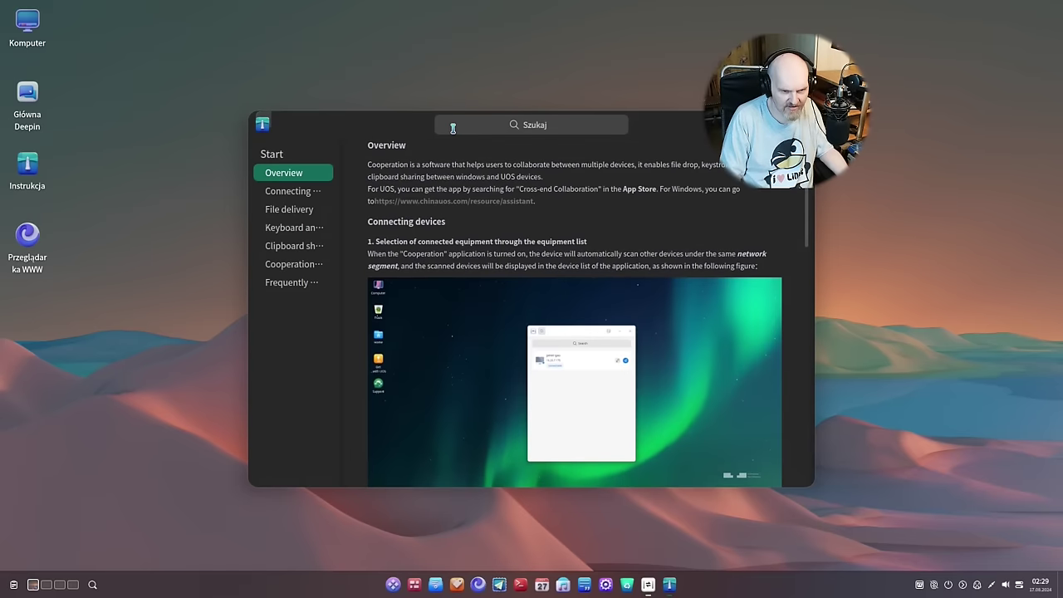
pyautogui.moveTo(425, 124); pyautogui.dragTo(59, 340)
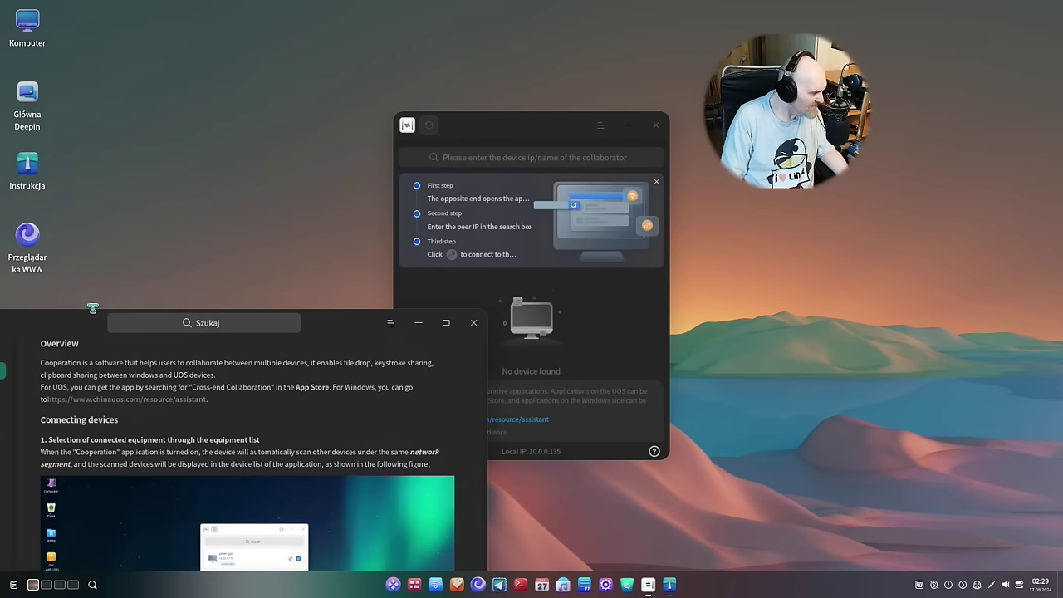
pyautogui.moveTo(507, 127); pyautogui.dragTo(459, 70)
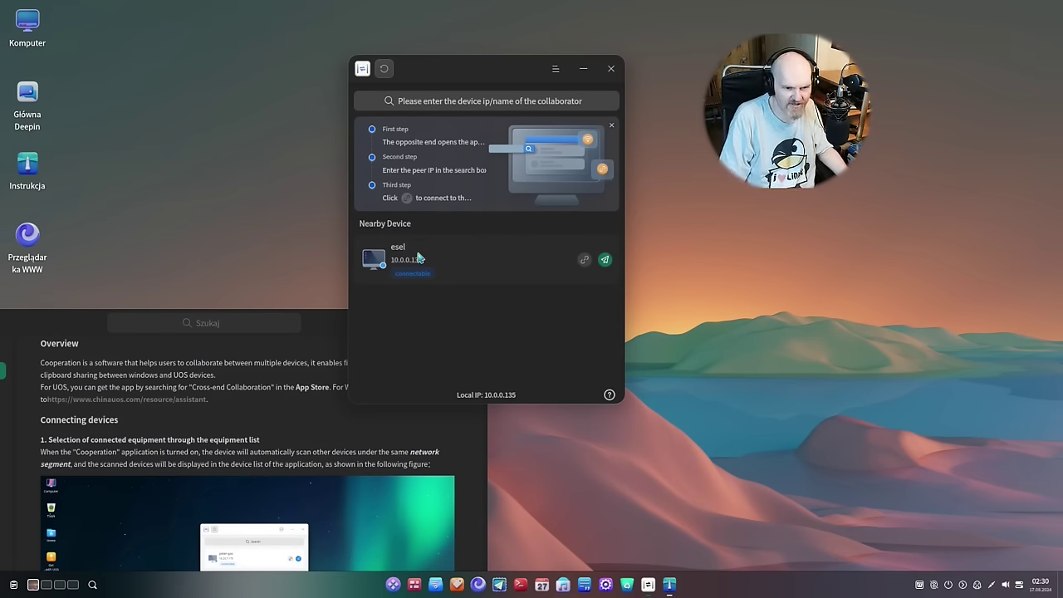
# Step: Send dde-introduction.mp4 from the Filmy folder to the nearby device in Cooperation, and dismiss the transfer dialog
pyautogui.click(606, 261)
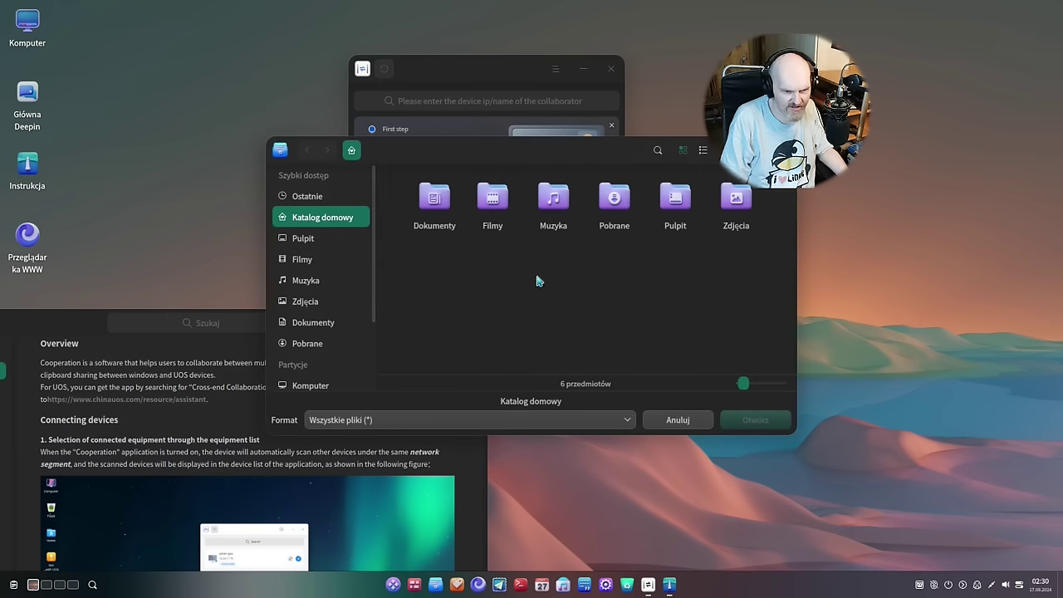
pyautogui.moveTo(471, 145); pyautogui.dragTo(320, 163)
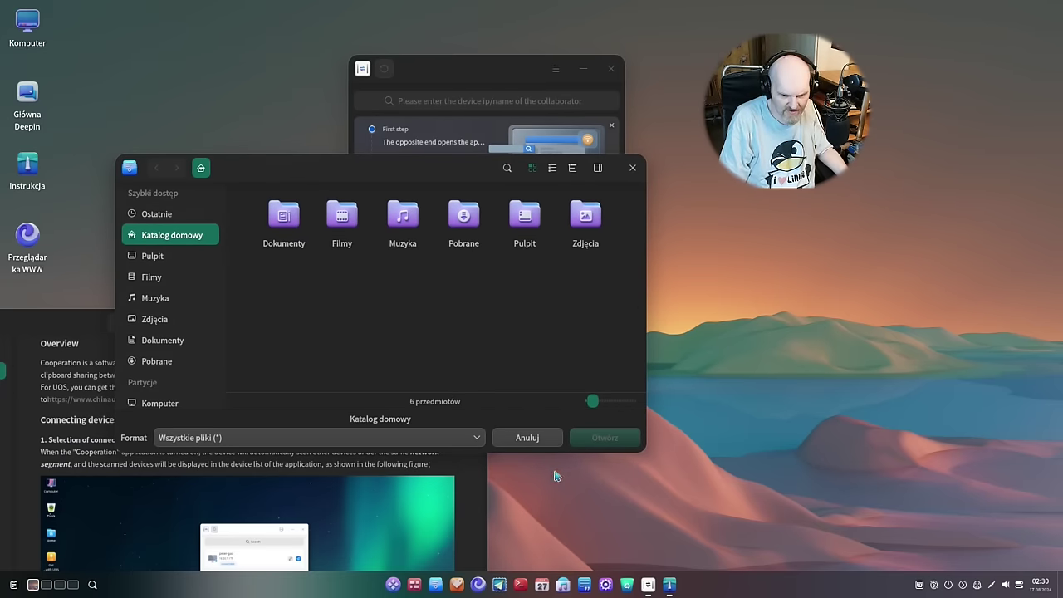
pyautogui.click(349, 237)
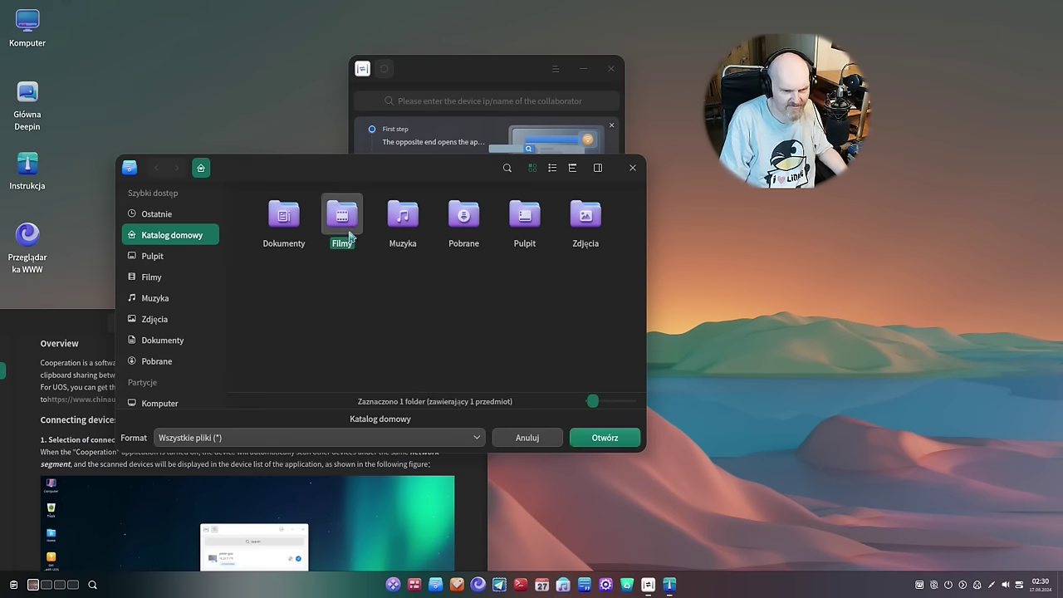
pyautogui.click(604, 441)
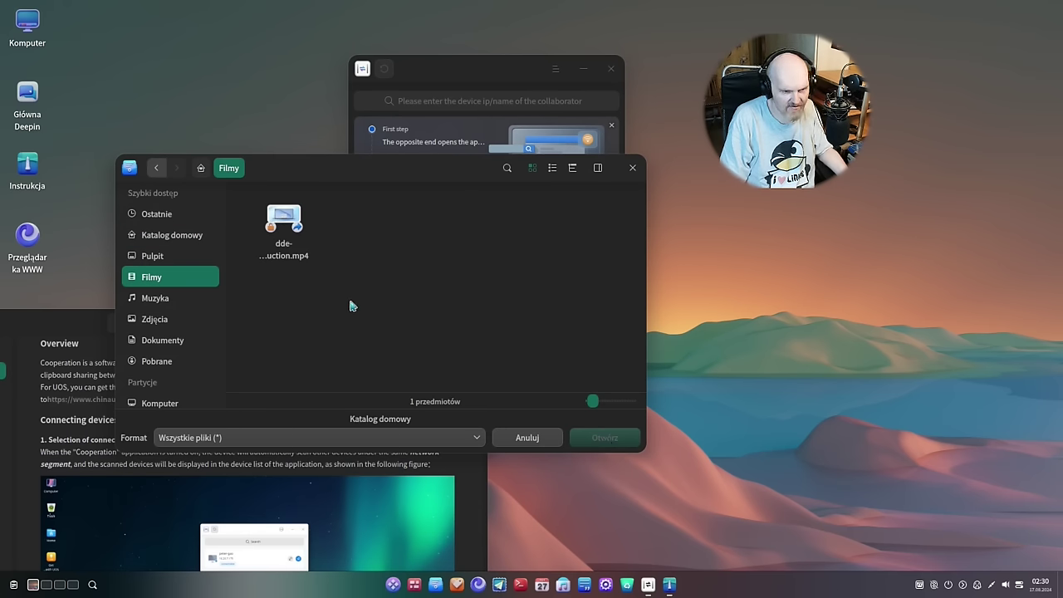
pyautogui.click(295, 231)
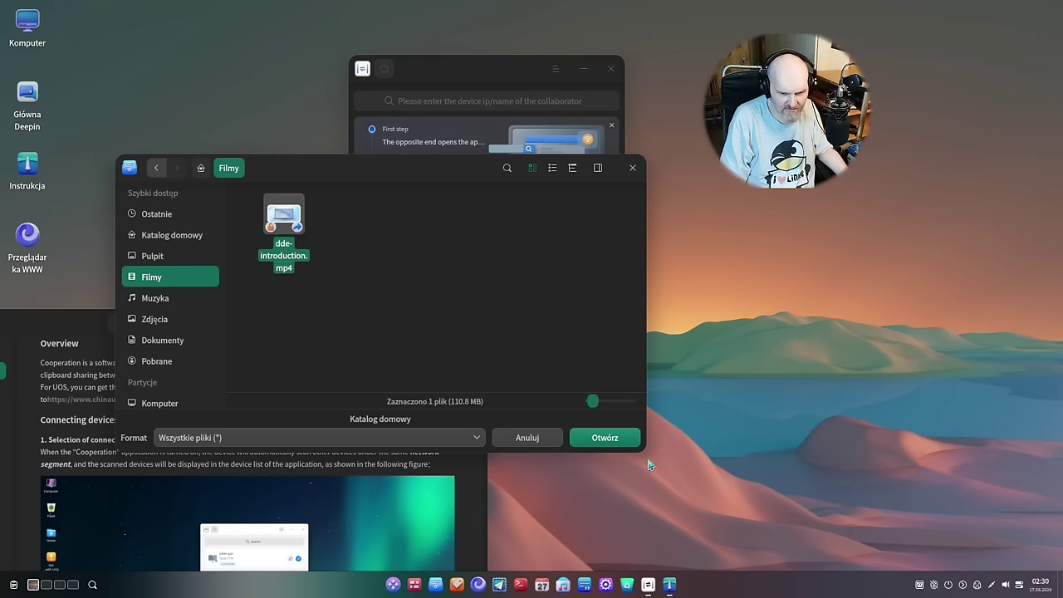
pyautogui.click(609, 439)
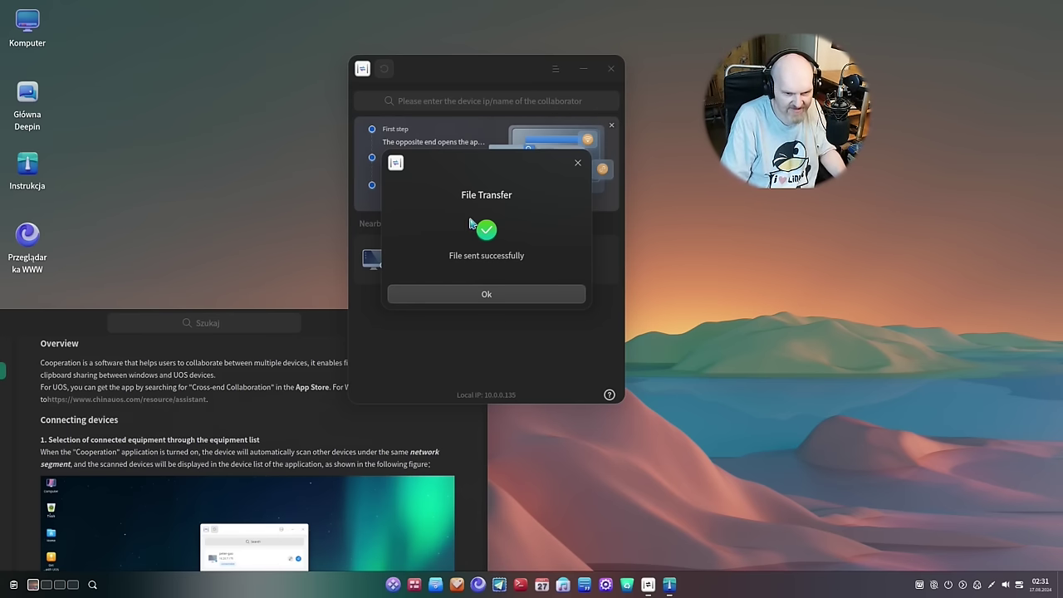
pyautogui.click(488, 299)
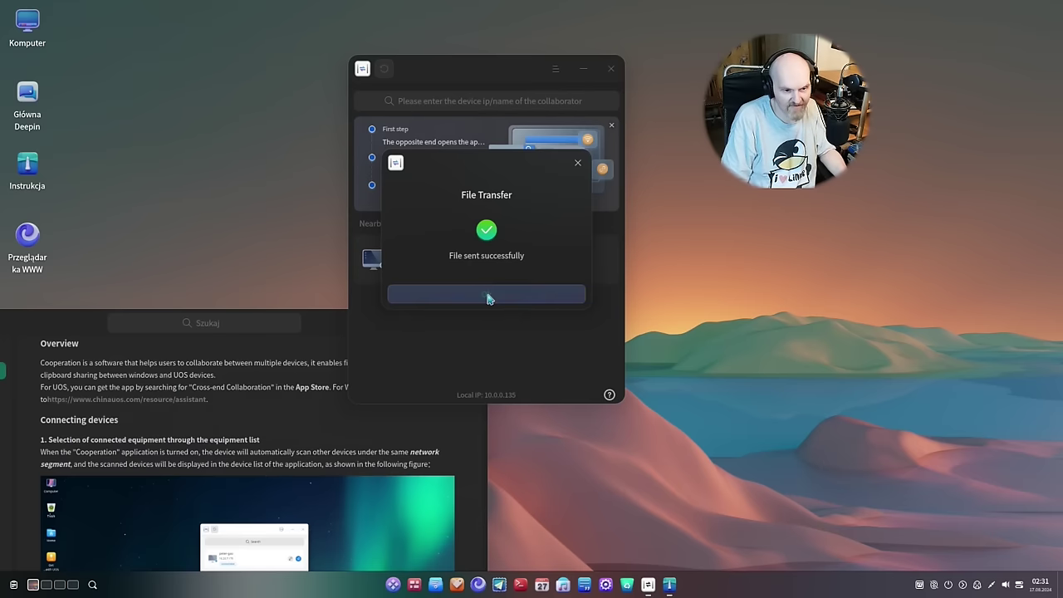
# Step: Check Cooperation's main menu options and read its help on connecting devices, file delivery, and keyboard, mouse and clipboard sharing
pyautogui.click(555, 69)
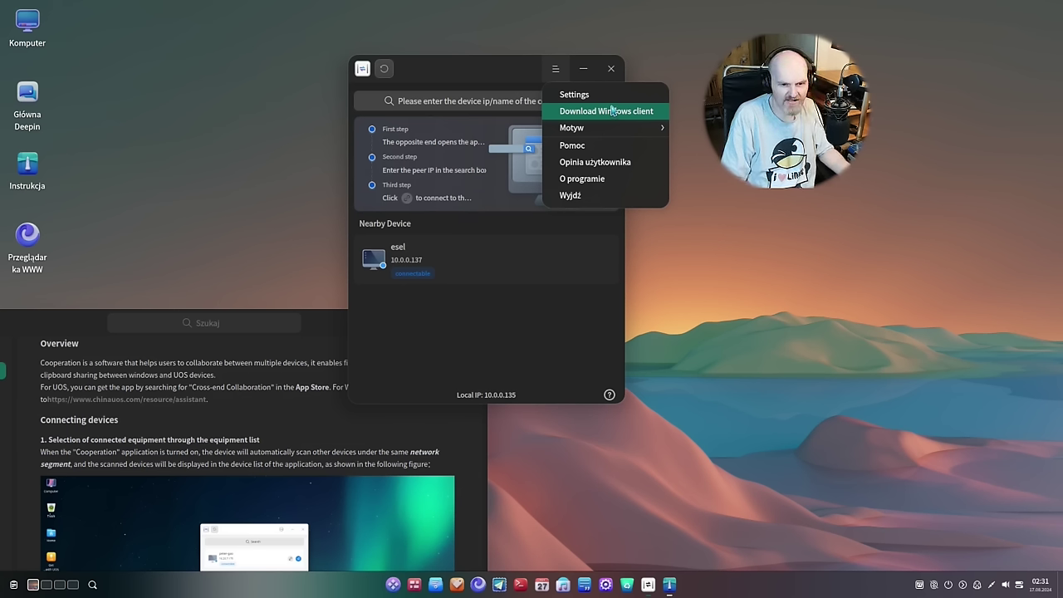
pyautogui.moveTo(618, 128)
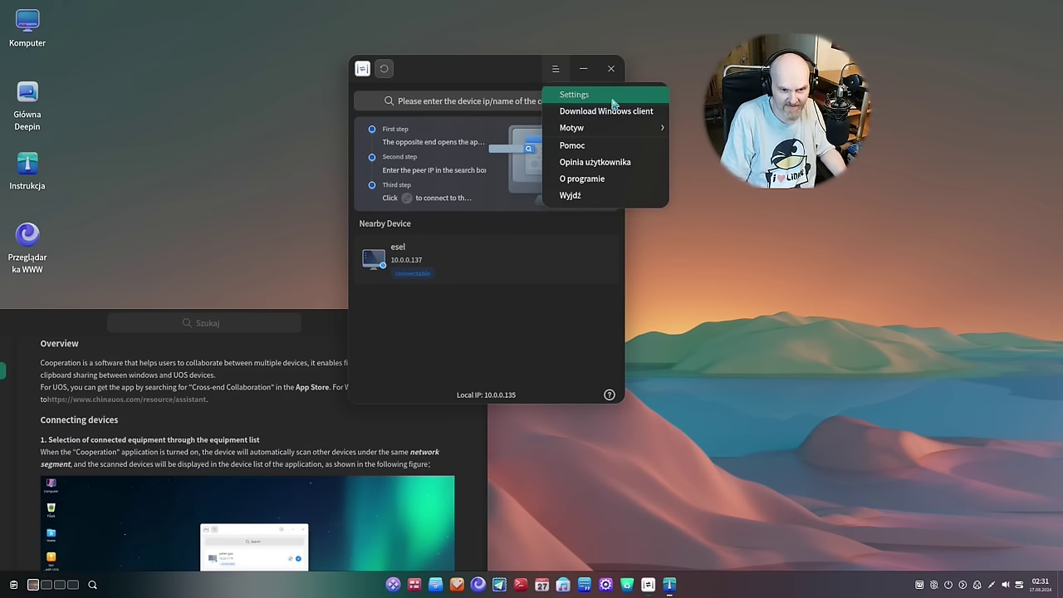
pyautogui.click(573, 145)
pyautogui.scroll(2, 488, 309)
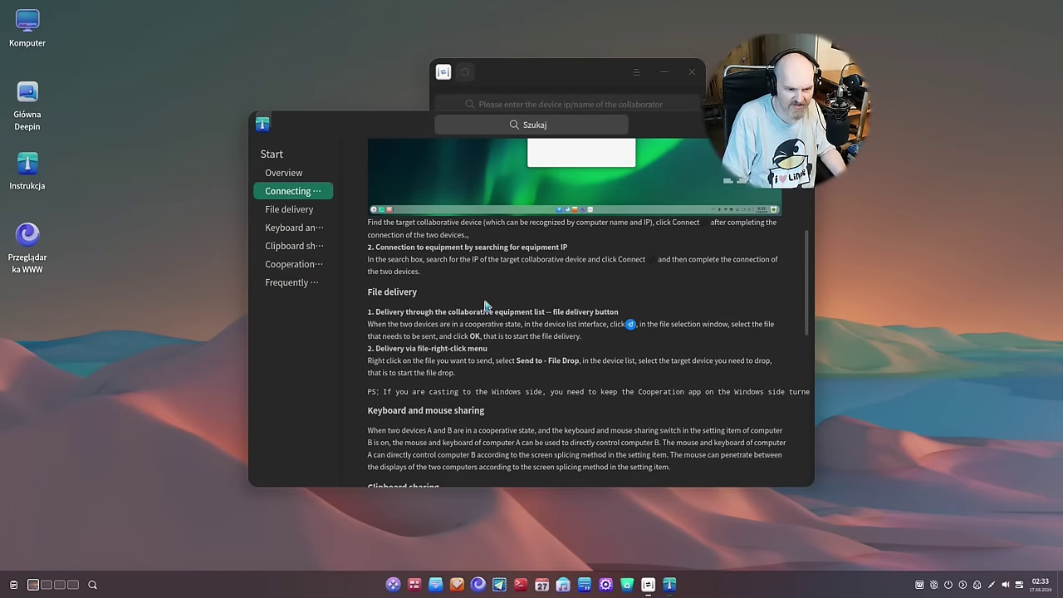
pyautogui.scroll(-1, 488, 306)
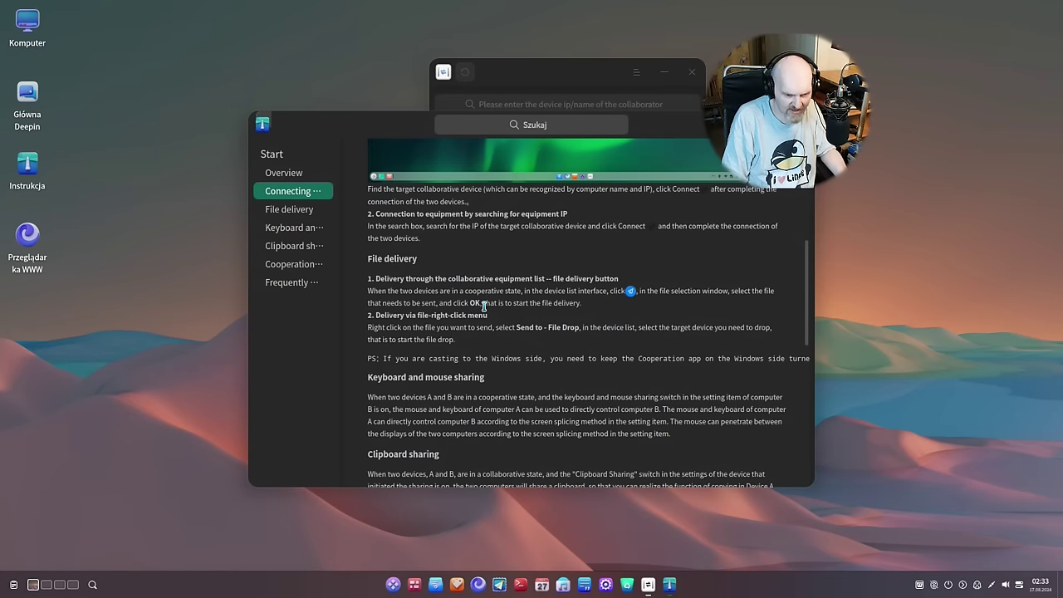
pyautogui.scroll(-3, 484, 305)
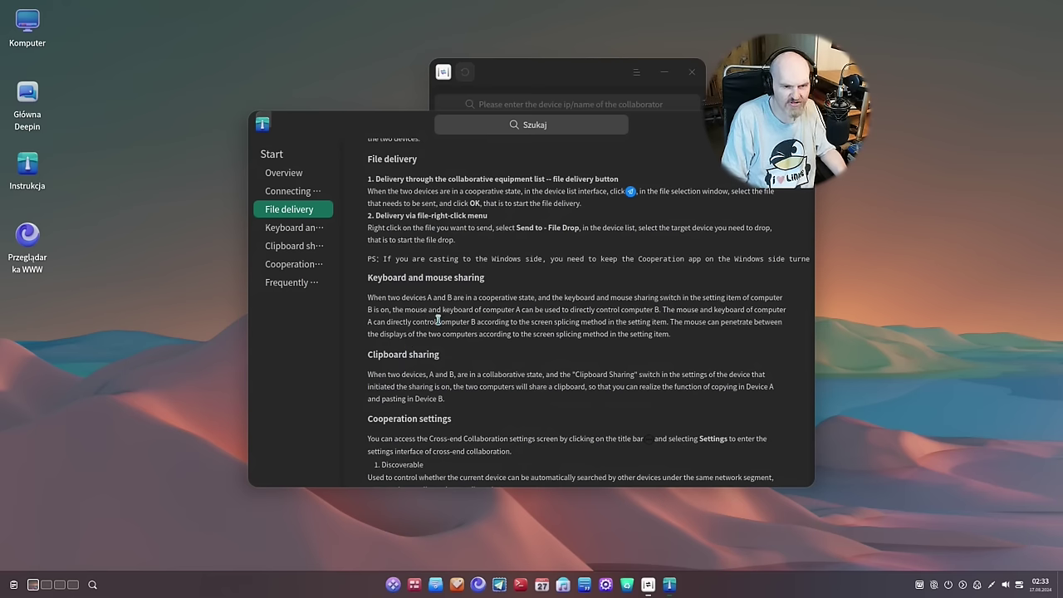
# Step: Launch the Movie player and File Manager from the launcher to preview them
pyautogui.click(400, 586)
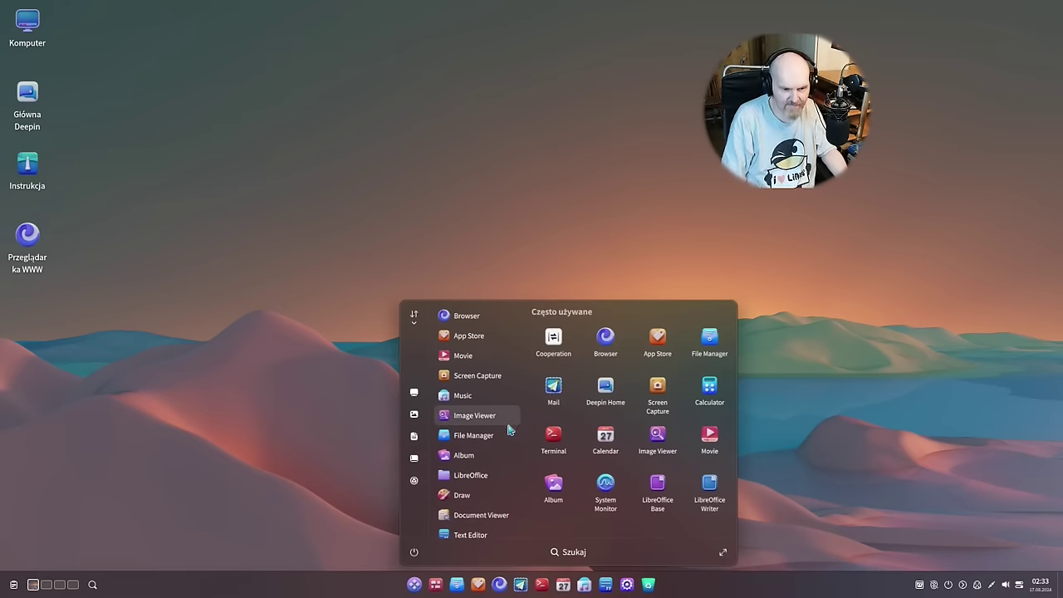
pyautogui.click(462, 356)
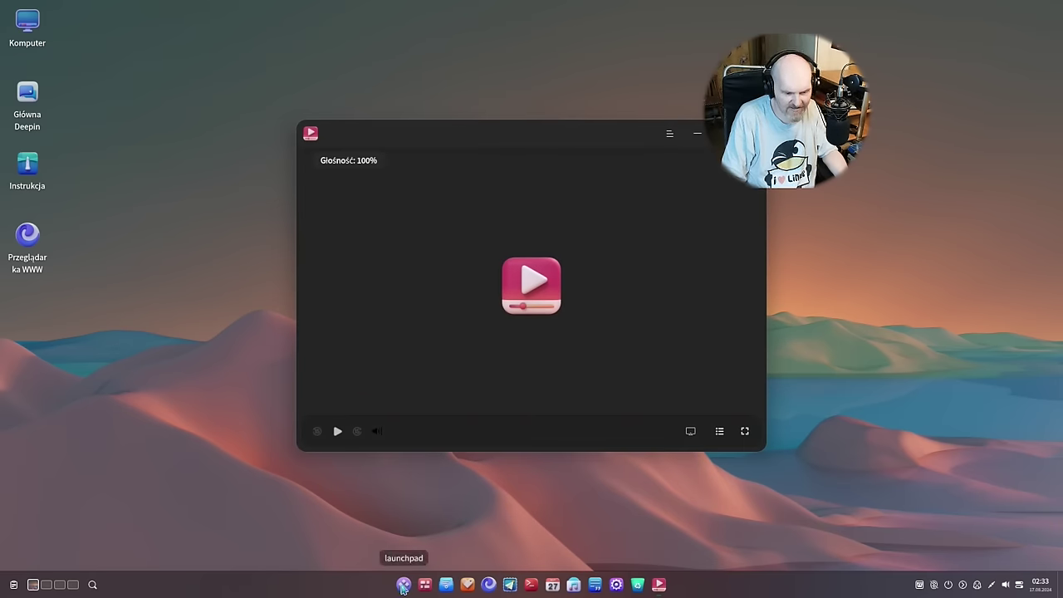
pyautogui.click(403, 585)
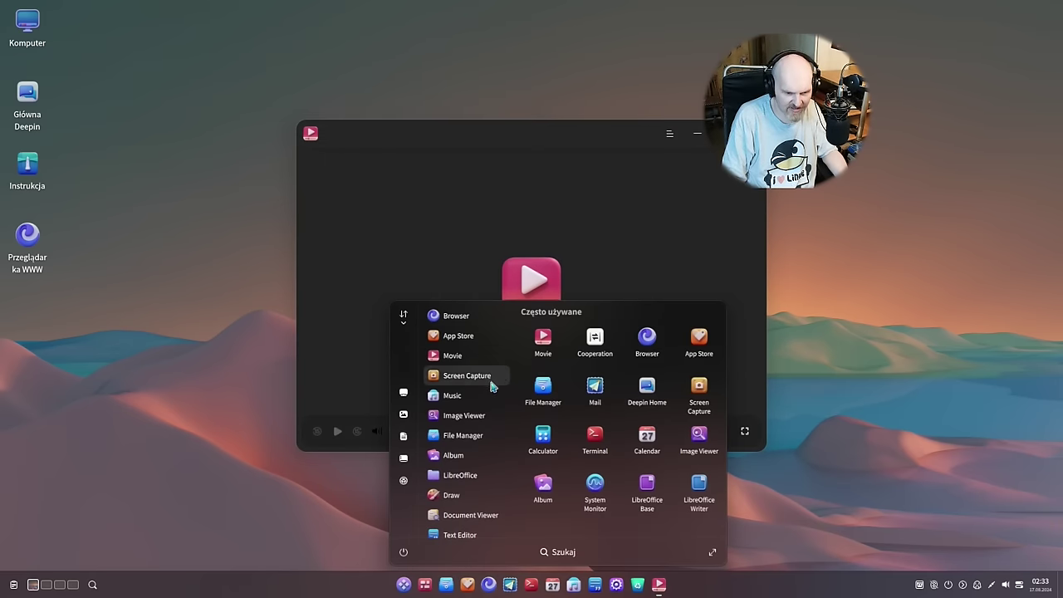
pyautogui.click(462, 436)
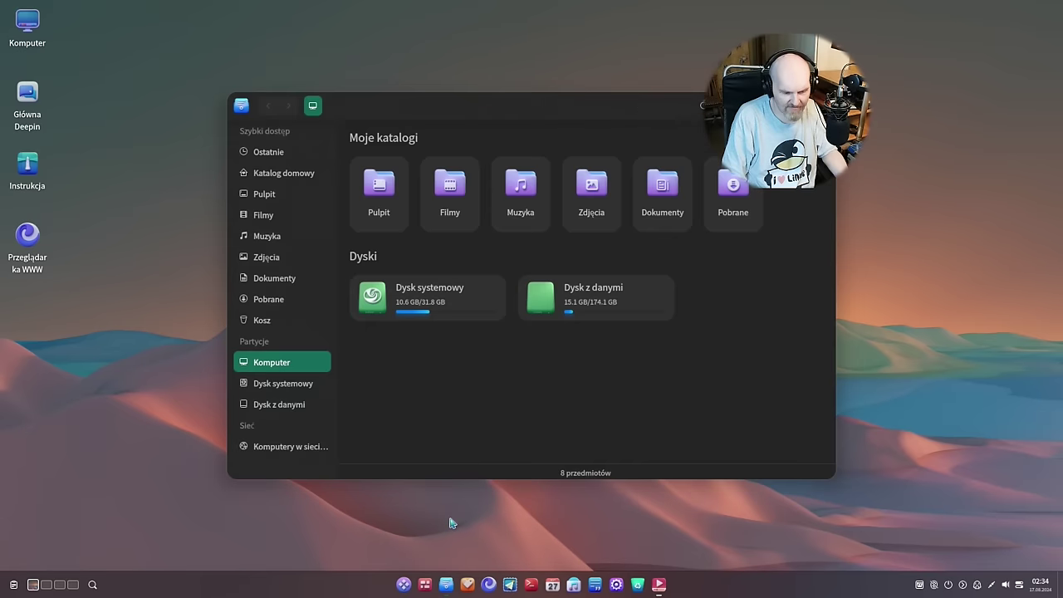
# Step: Browse the launcher's app list and open Draw to look over its blank canvas and drawing tools
pyautogui.click(403, 586)
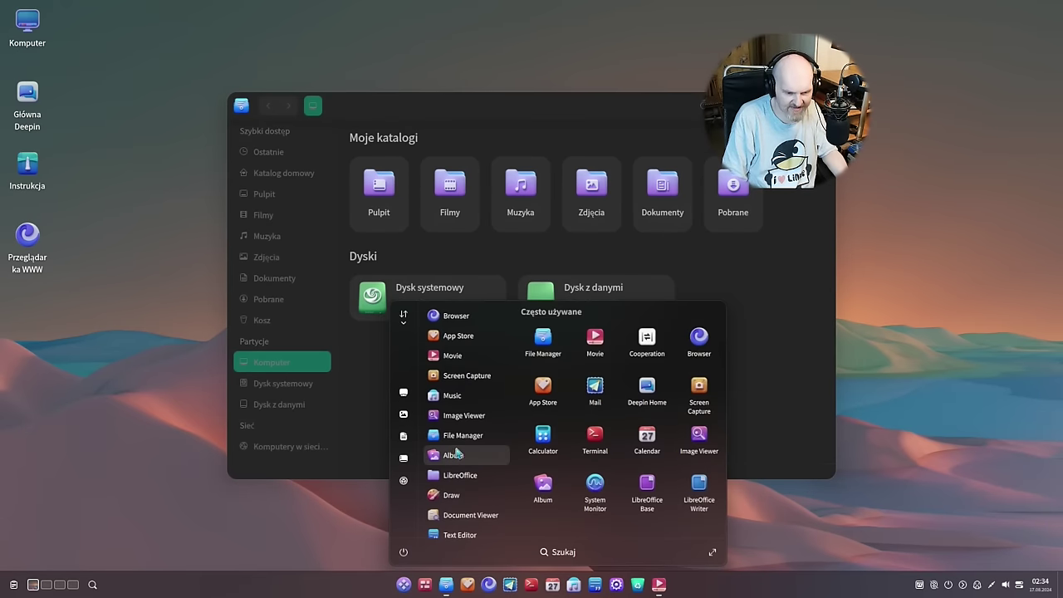
pyautogui.scroll(-4, 463, 436)
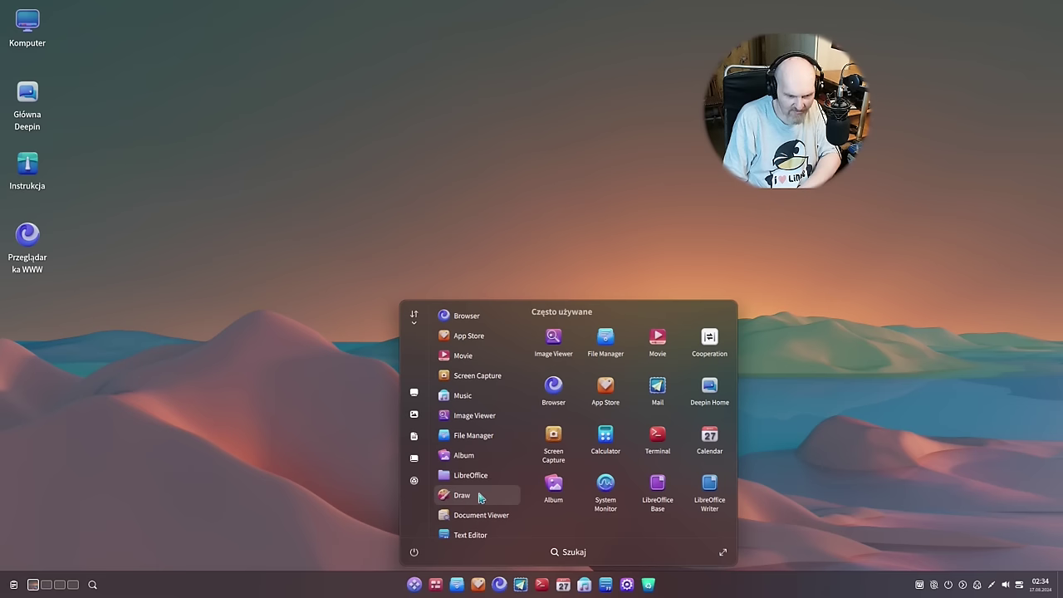
pyautogui.click(479, 497)
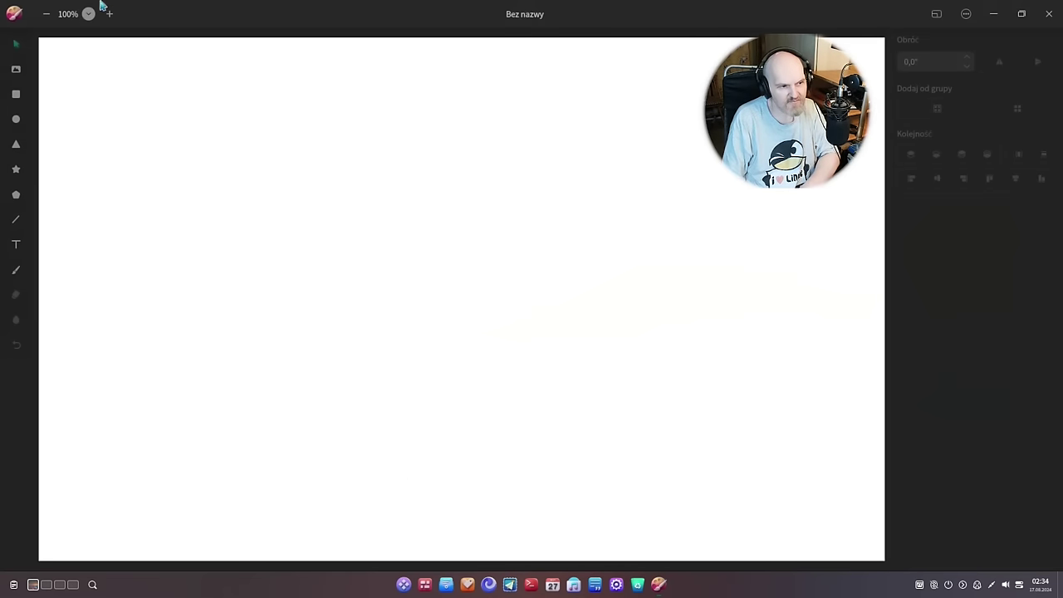
pyautogui.moveTo(299, 24); pyautogui.dragTo(1, 199)
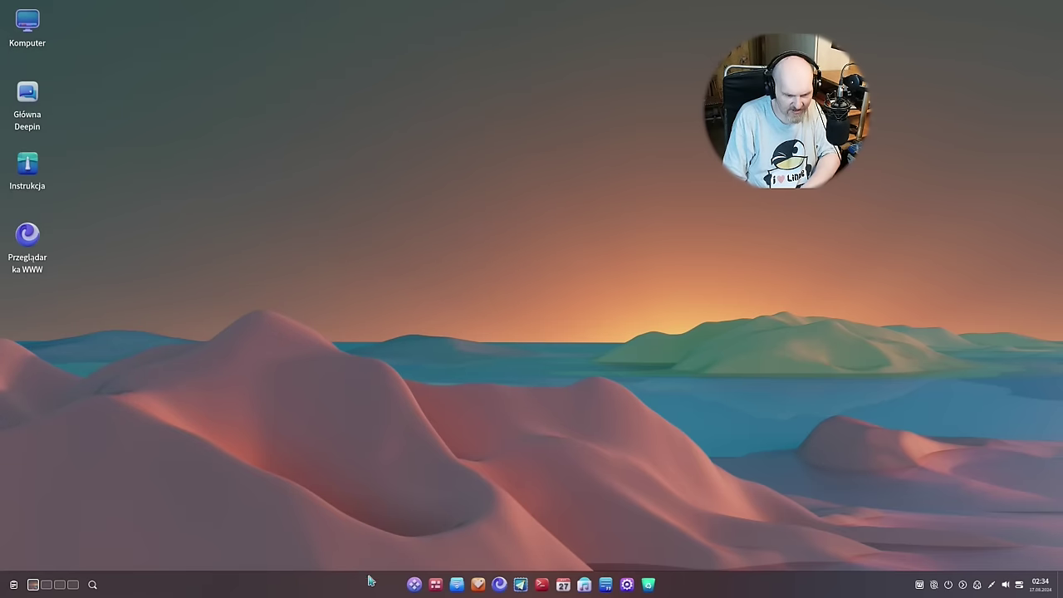
# Step: Open Device Manager from the launcher's app list
pyautogui.click(413, 584)
pyautogui.scroll(-5, 465, 448)
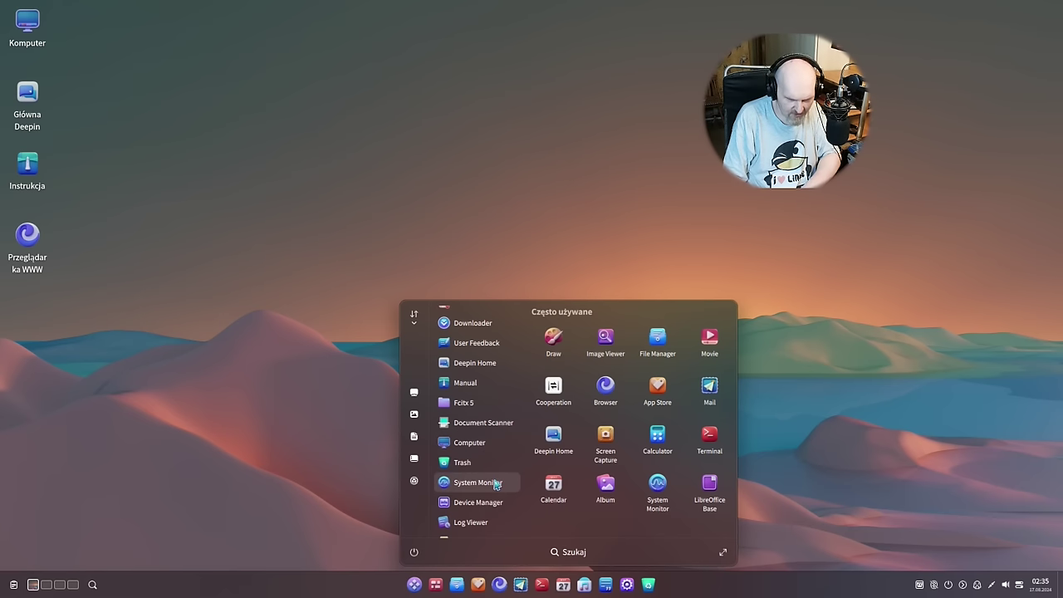
pyautogui.click(478, 503)
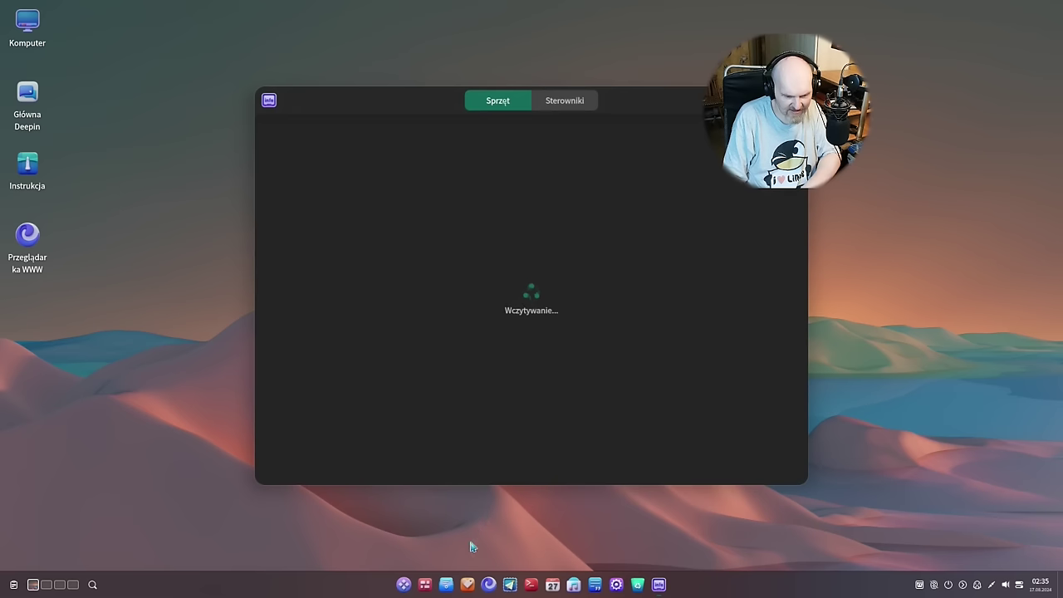
# Step: Open System Monitor from the launcher's app list and move its window aside
pyautogui.click(403, 585)
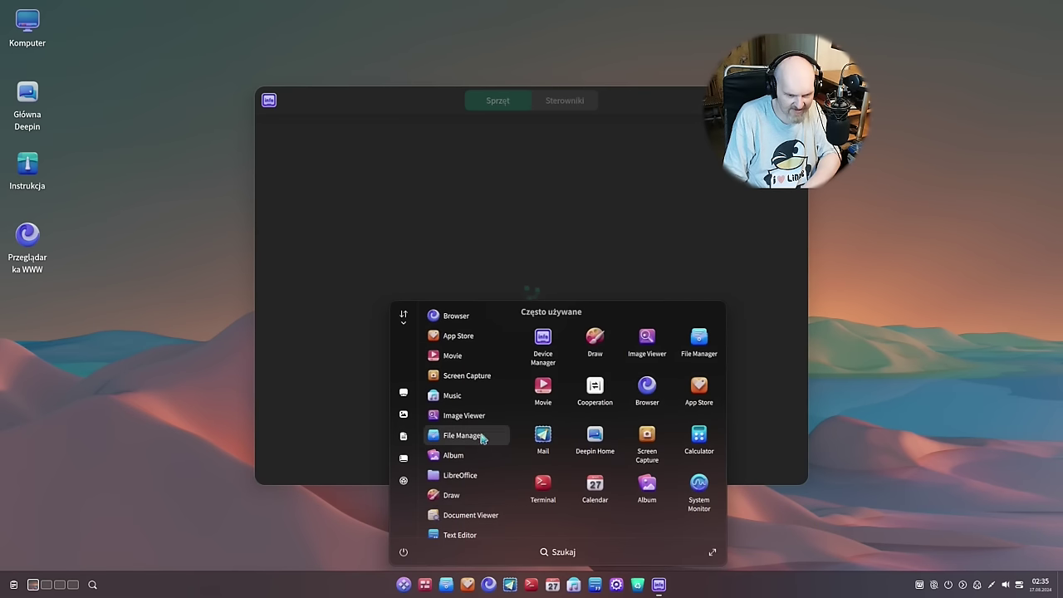
pyautogui.scroll(-1, 465, 496)
pyautogui.scroll(-3, 463, 488)
pyautogui.click(463, 473)
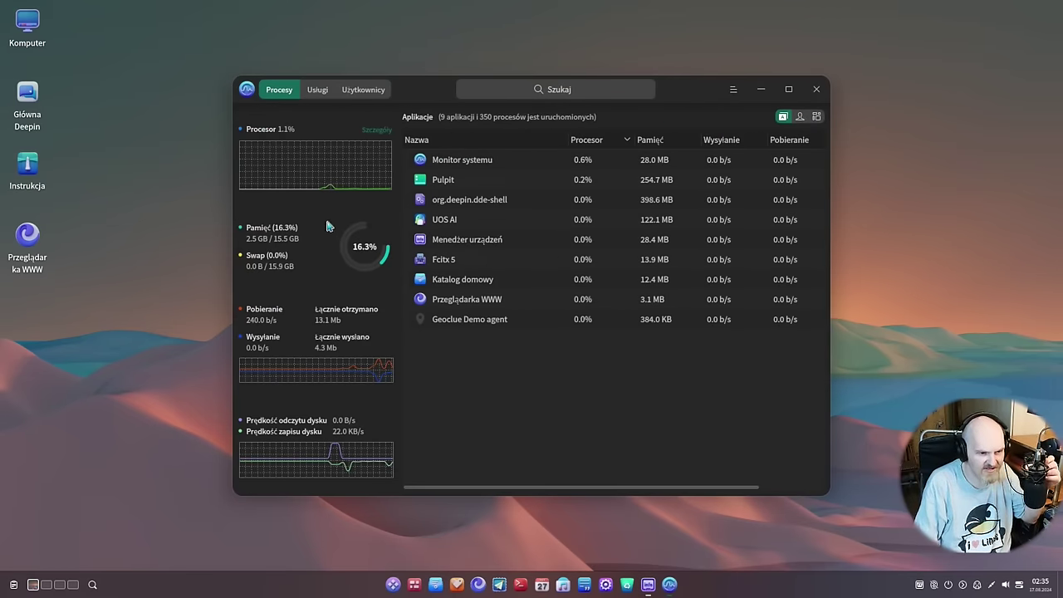
pyautogui.moveTo(414, 89); pyautogui.dragTo(357, 89)
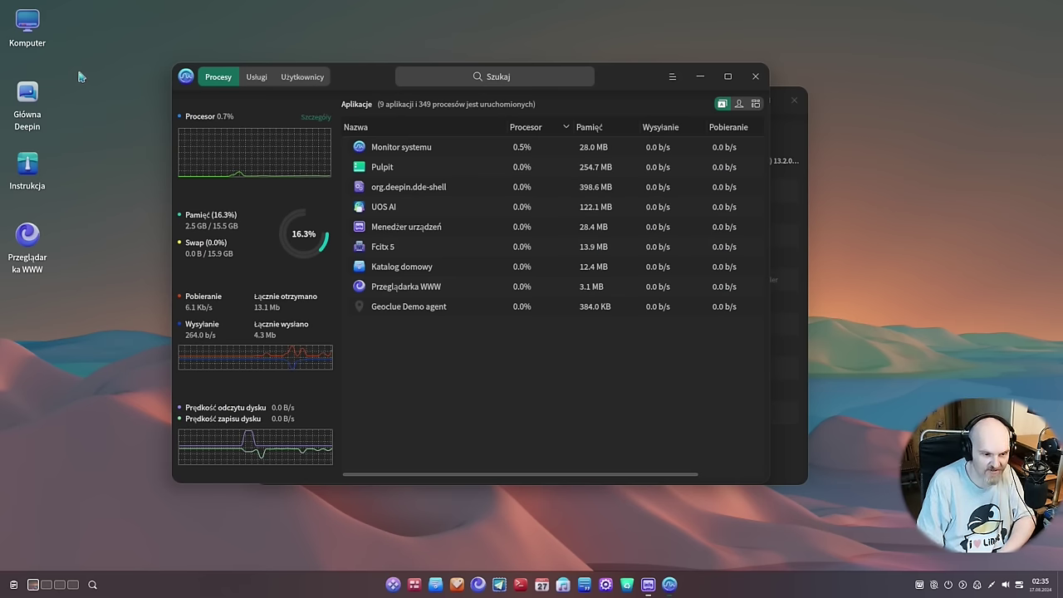
# Step: Look over System Monitor's services and users views, and return to the processes view
pyautogui.click(262, 83)
pyautogui.click(293, 83)
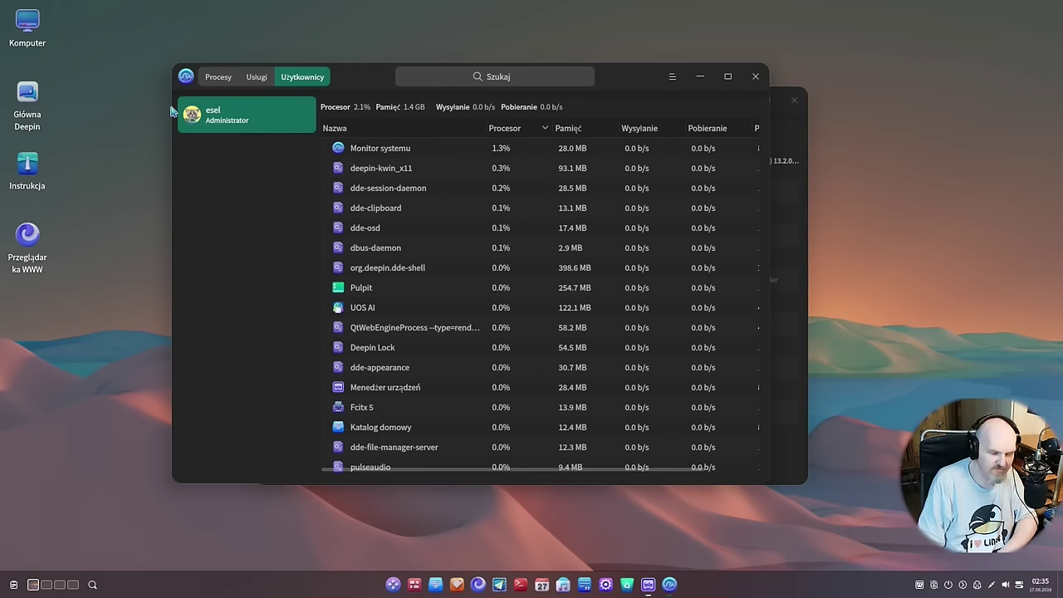
pyautogui.click(219, 78)
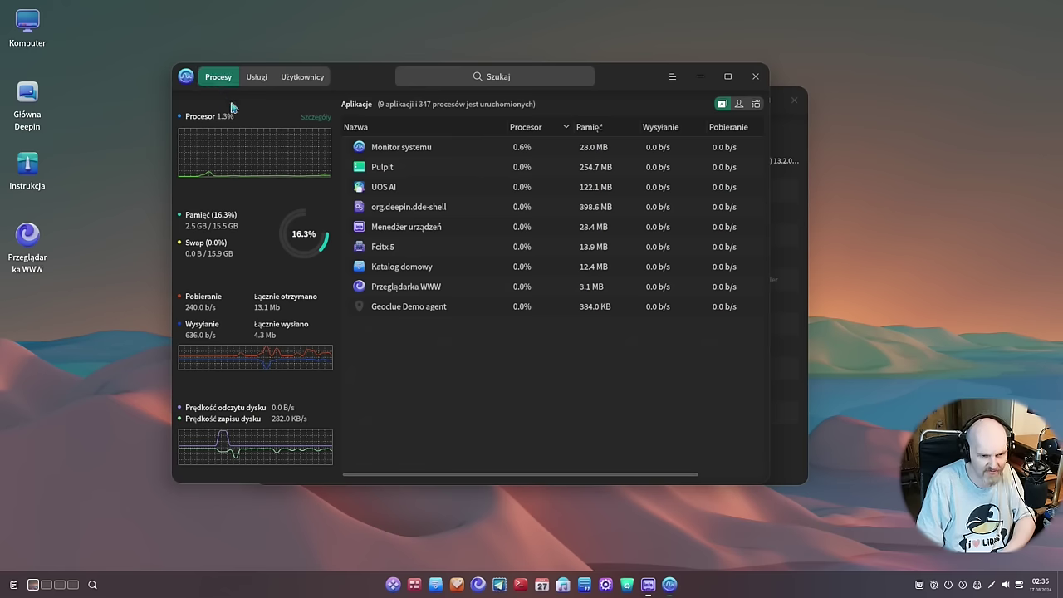
# Step: Open the processor details, check the available resource categories, and toggle between the overall and per-core usage graphs
pyautogui.click(286, 155)
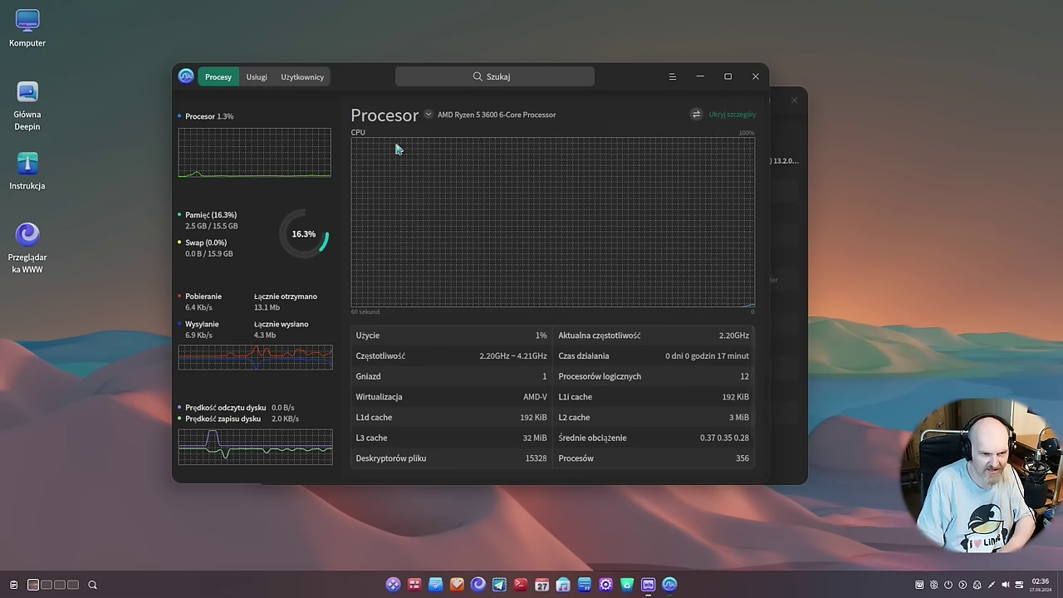
pyautogui.click(428, 115)
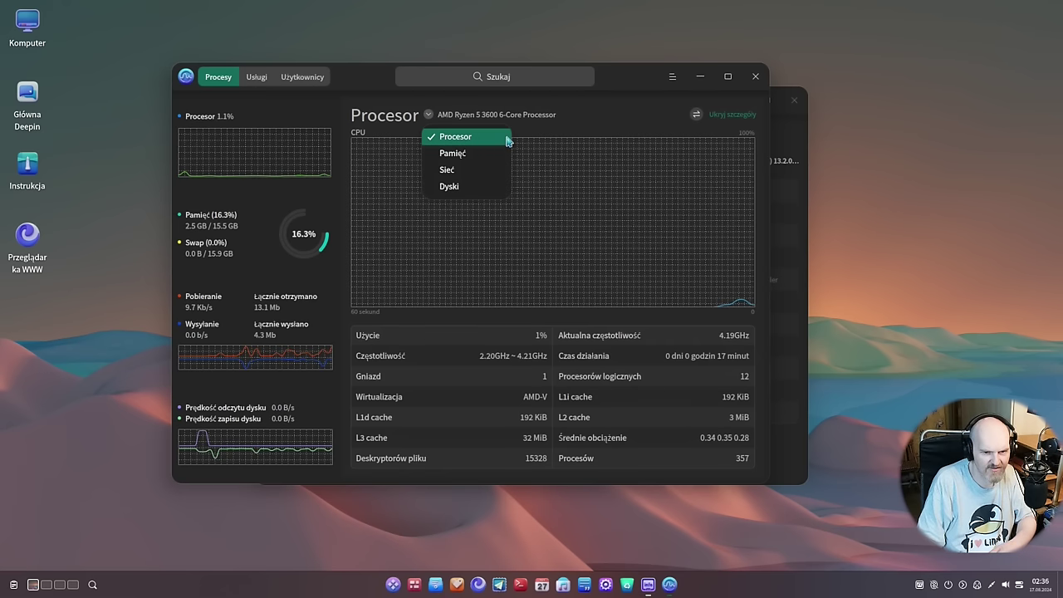
pyautogui.click(538, 143)
pyautogui.click(697, 122)
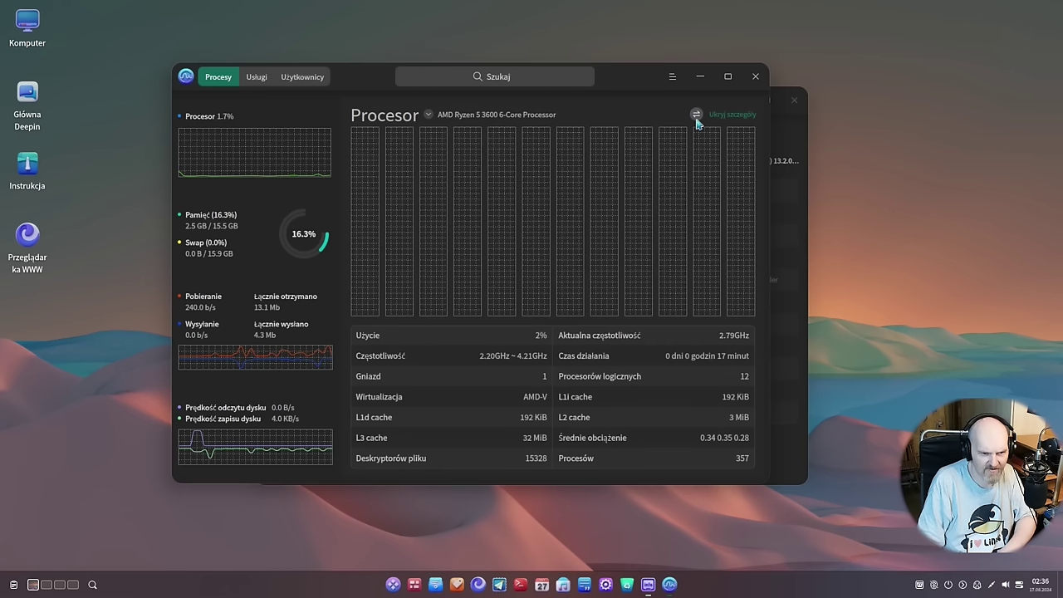
pyautogui.click(697, 122)
pyautogui.click(697, 121)
pyautogui.click(697, 122)
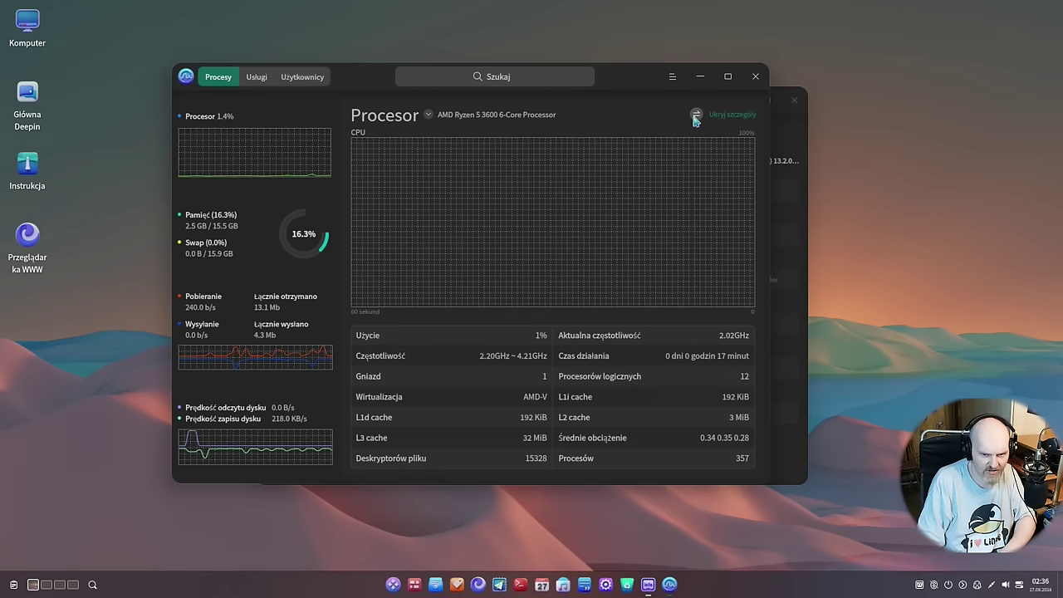
# Step: View the memory details, return to the processor details, and close System Monitor
pyautogui.click(304, 242)
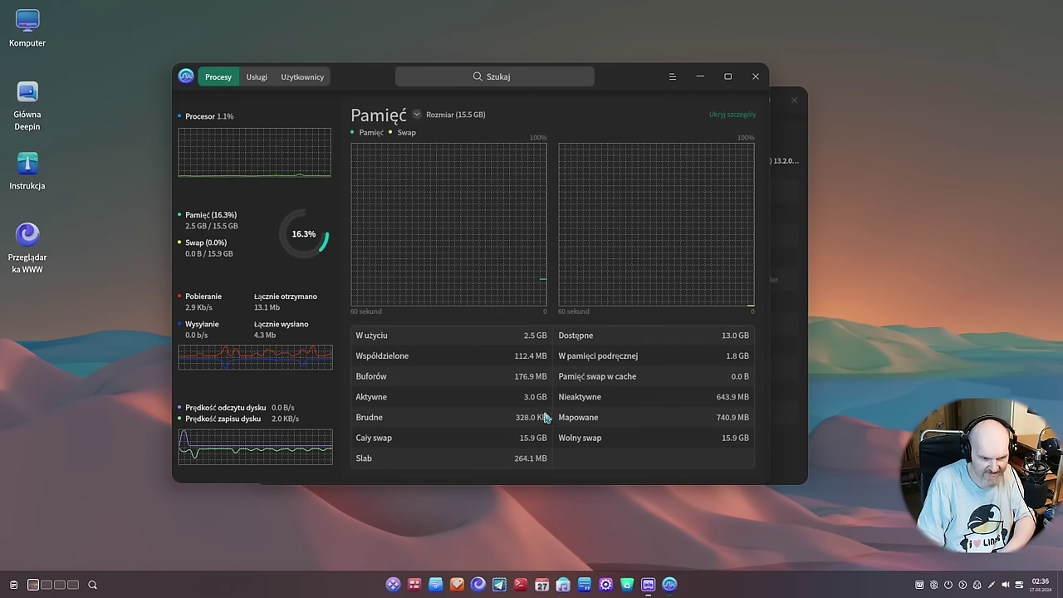
pyautogui.click(263, 173)
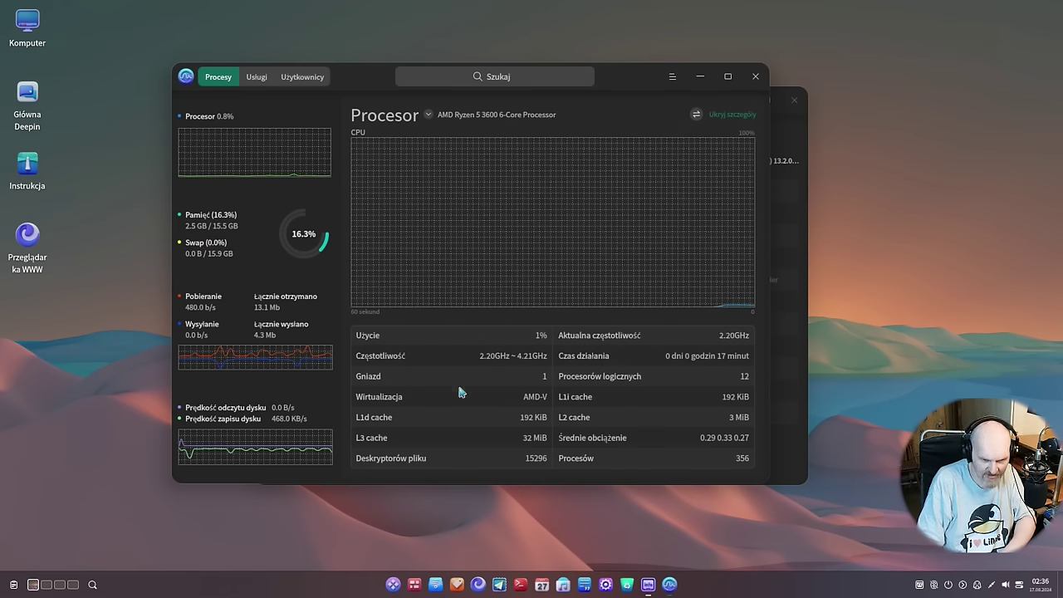
pyautogui.hotkey('alt', 'F4')
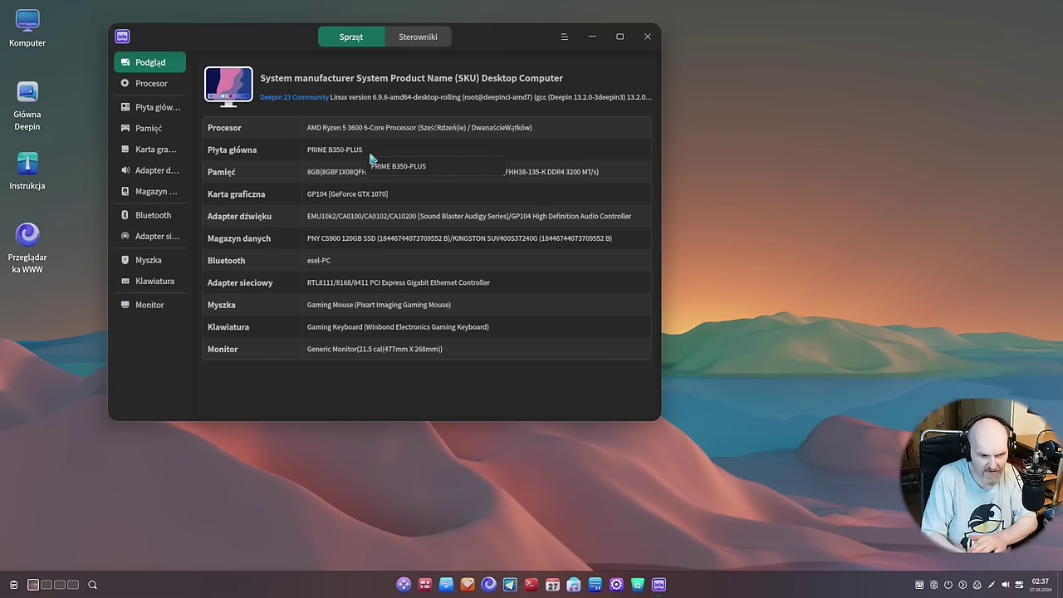
# Step: Review Device Manager's driver section, including Driver Install, Driver Backup and Driver Restore
pyautogui.click(408, 41)
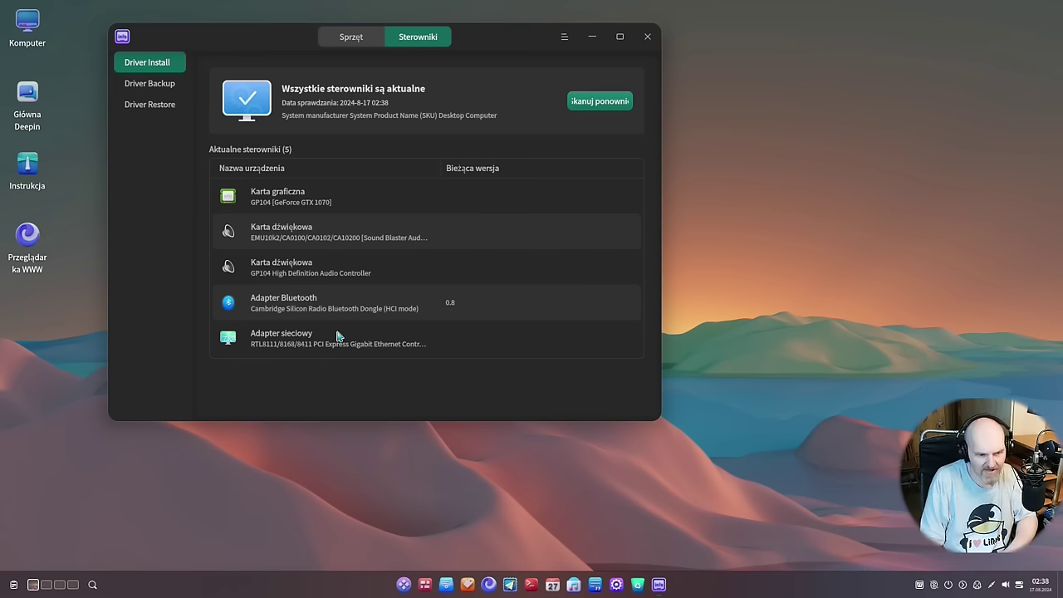
pyautogui.click(163, 83)
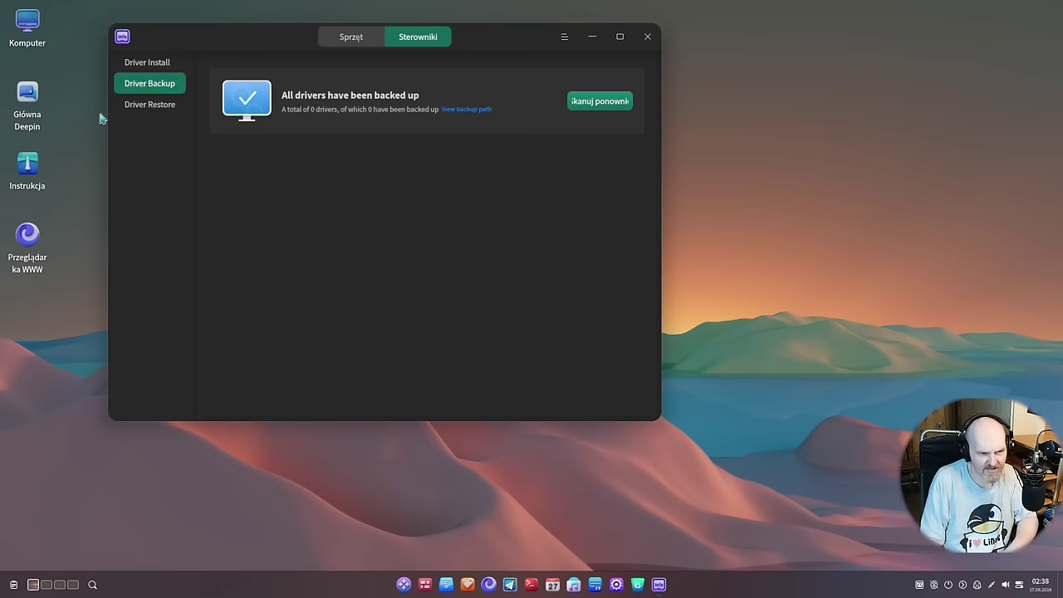
pyautogui.click(155, 103)
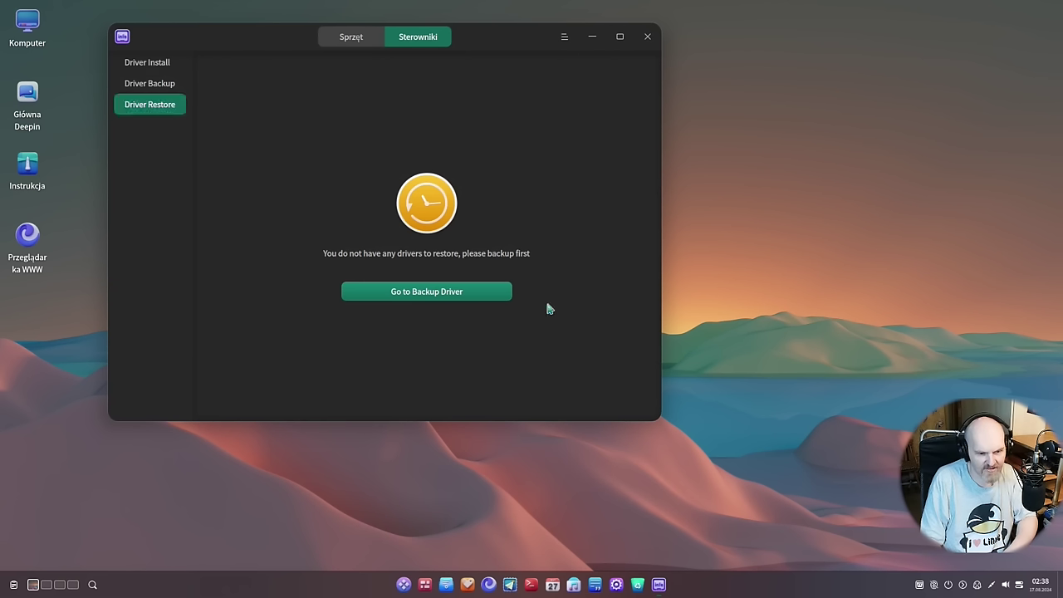
pyautogui.click(146, 62)
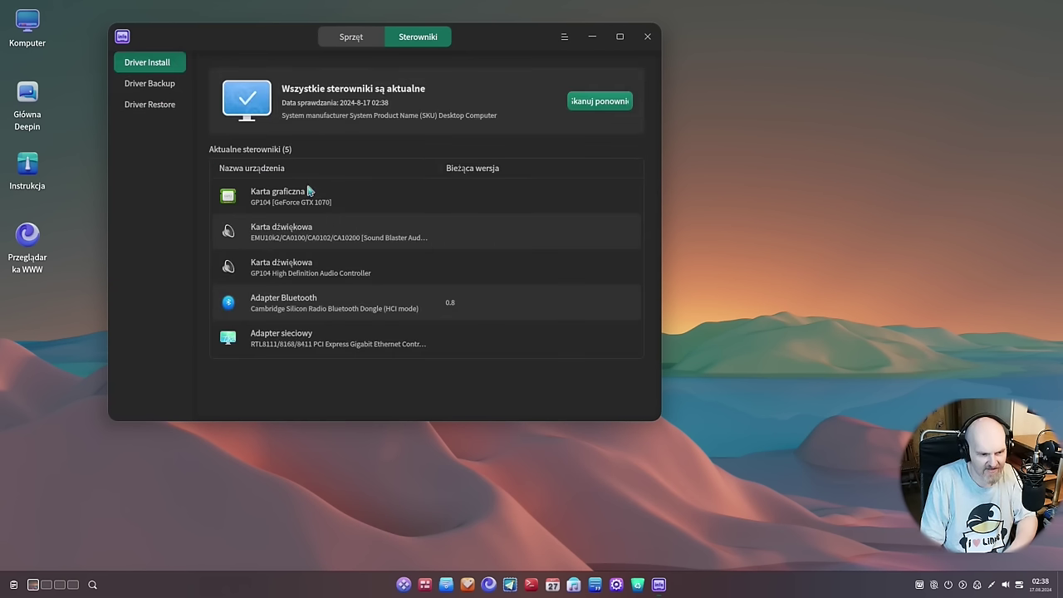
pyautogui.click(399, 237)
# Step: Browse the storage, Bluetooth, network adapter, mouse, keyboard and monitor hardware details, and close Device Manager
pyautogui.click(47, 174)
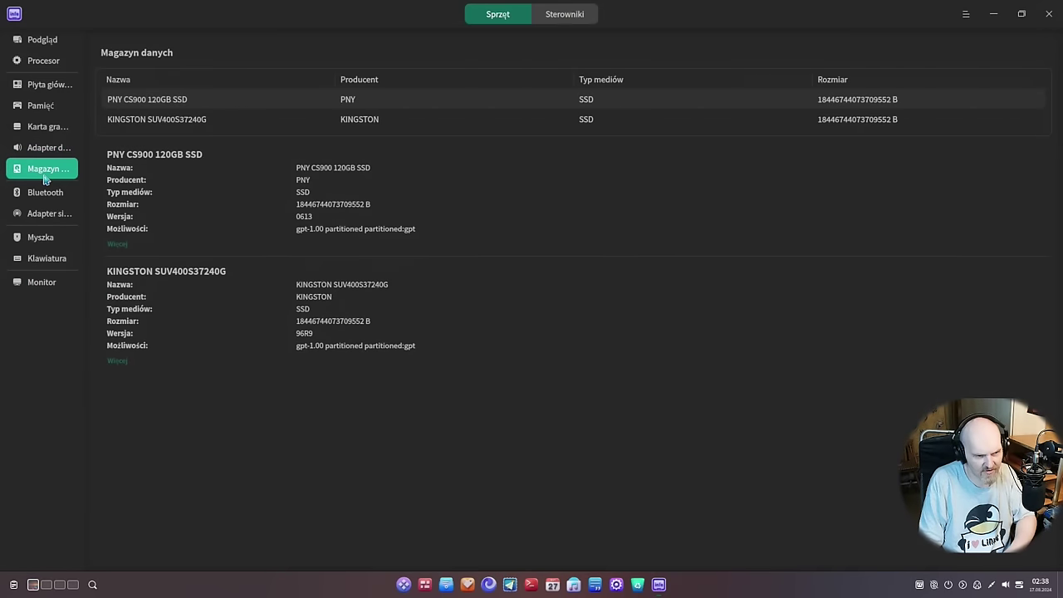
pyautogui.click(50, 192)
pyautogui.click(58, 218)
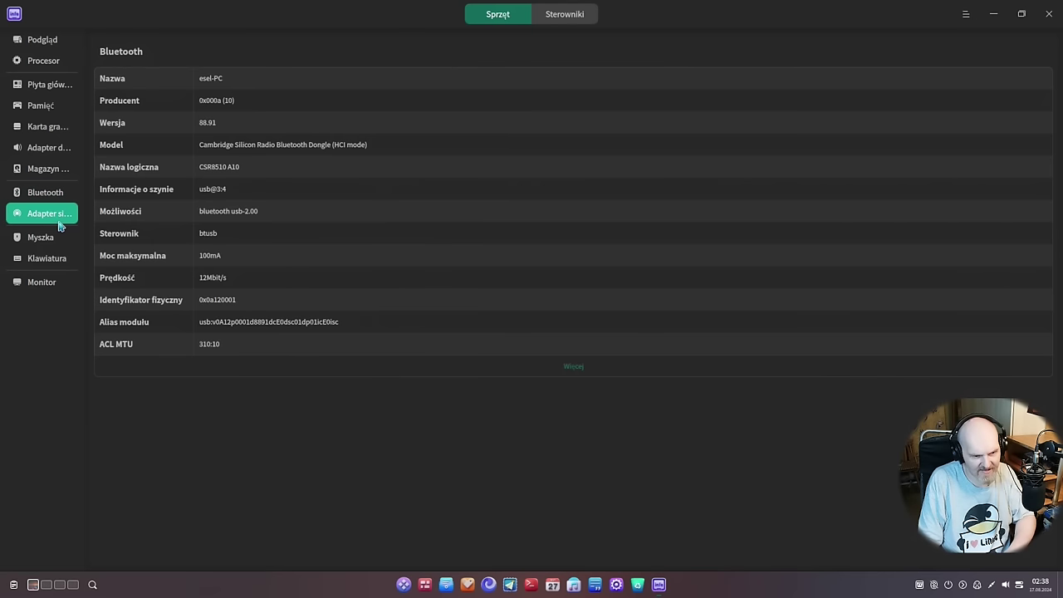
pyautogui.click(53, 238)
pyautogui.click(50, 260)
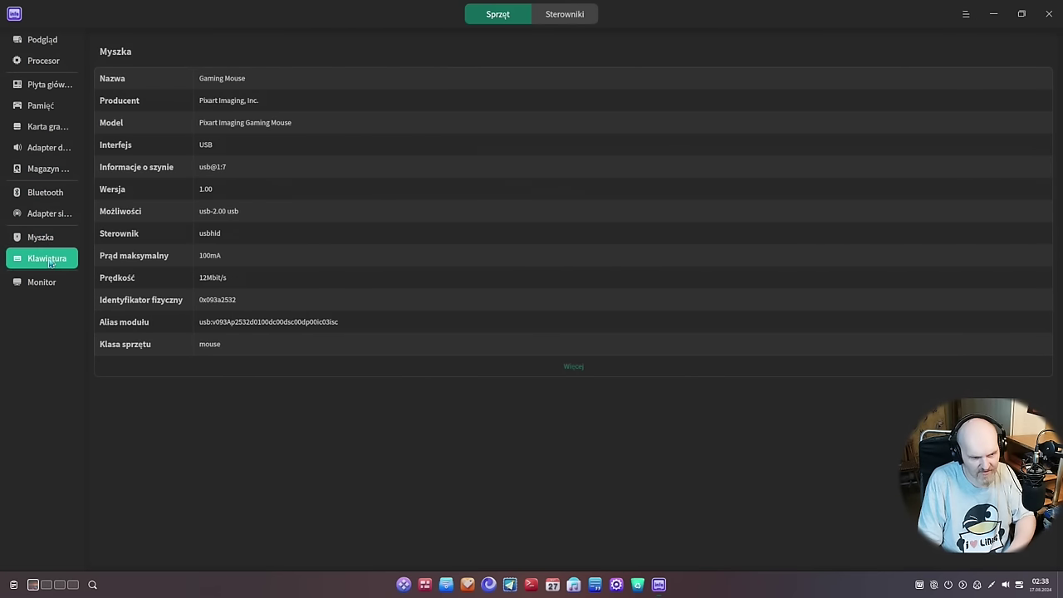
pyautogui.click(46, 283)
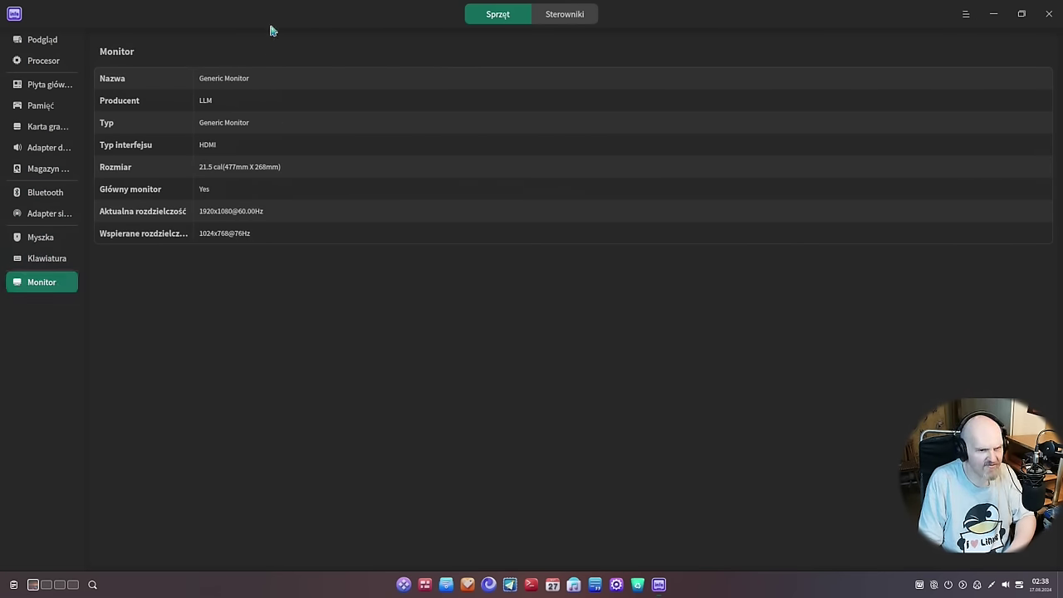
pyautogui.moveTo(366, 10); pyautogui.dragTo(326, 10)
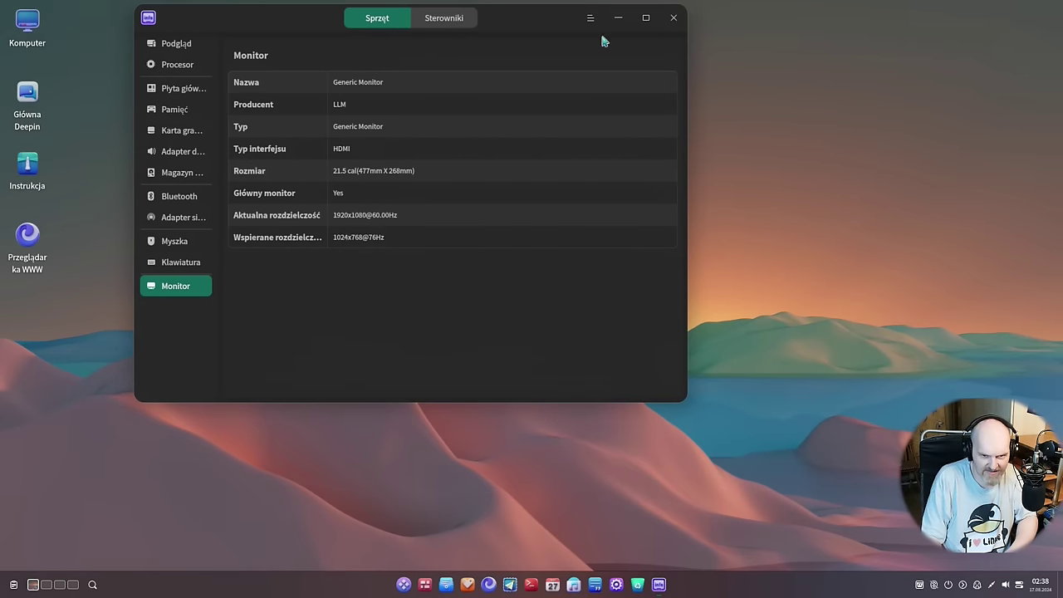
pyautogui.click(673, 17)
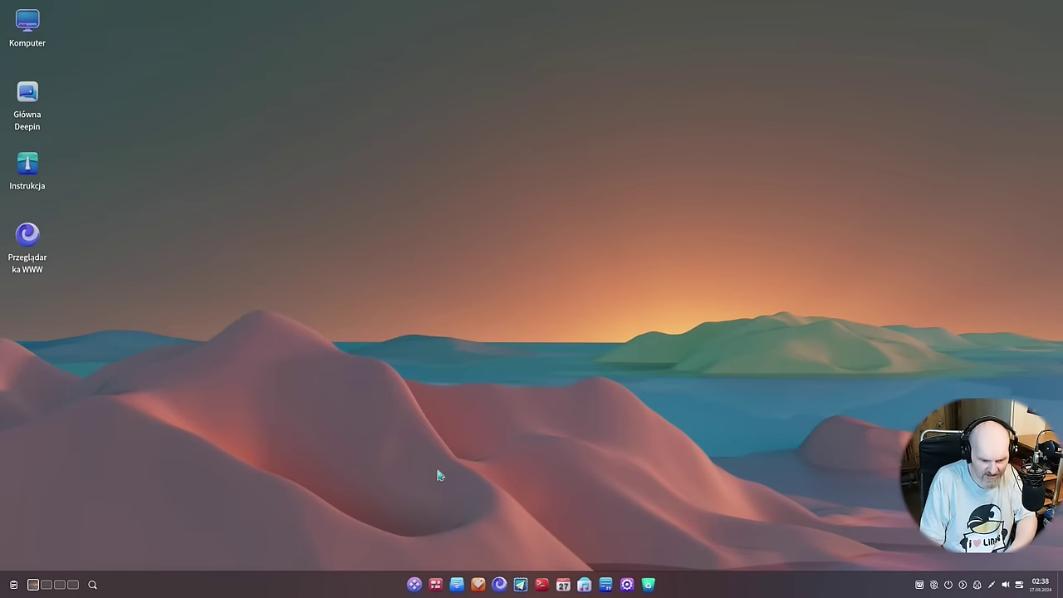
# Step: Open the App Store, check the phone, email and account sign-in methods for deepin ID, and close the sign-in dialog
pyautogui.click(479, 586)
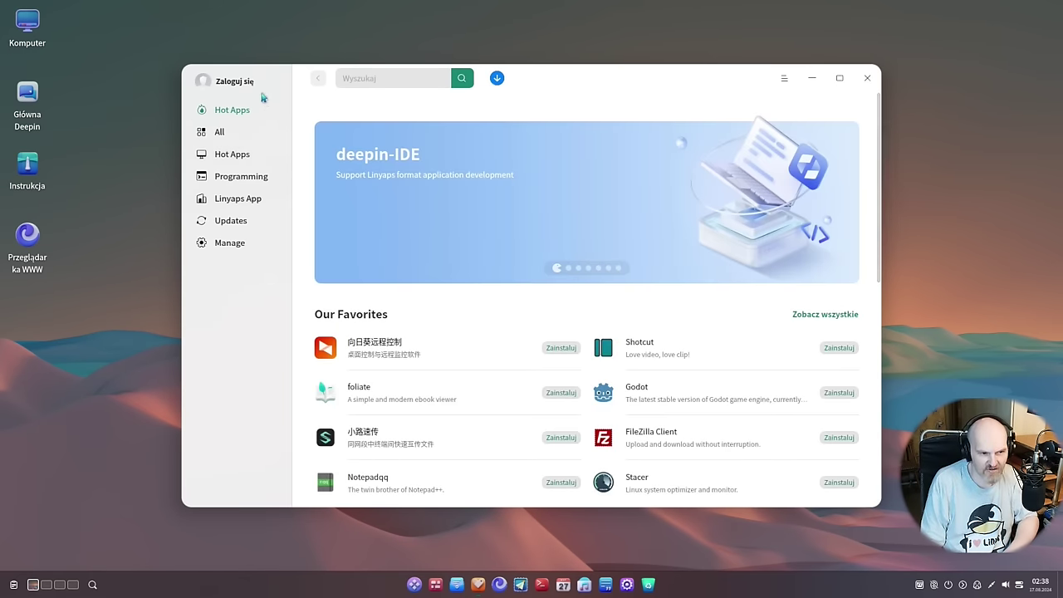
pyautogui.click(236, 83)
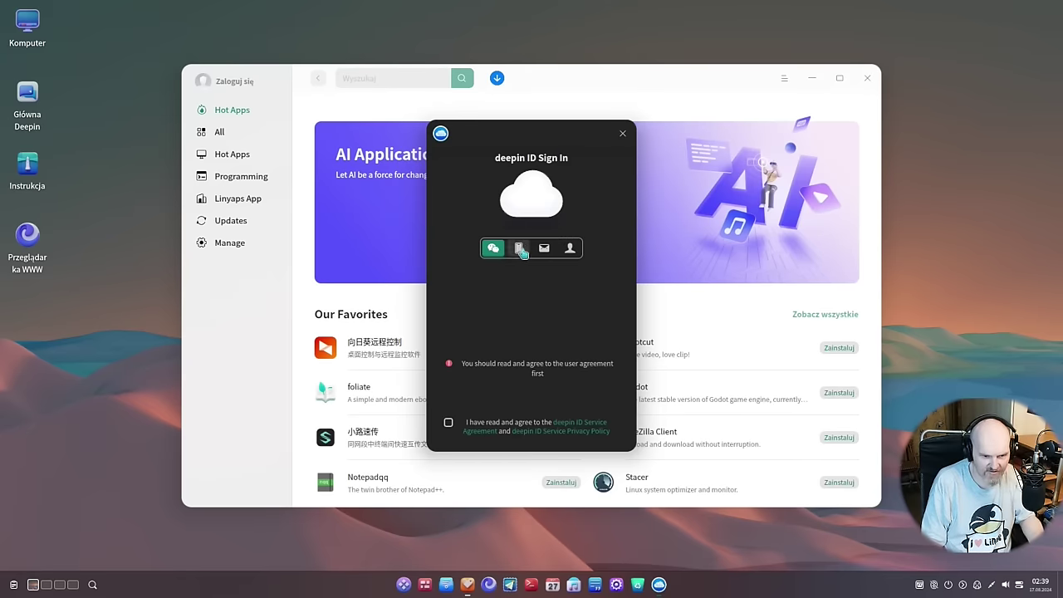
pyautogui.click(525, 251)
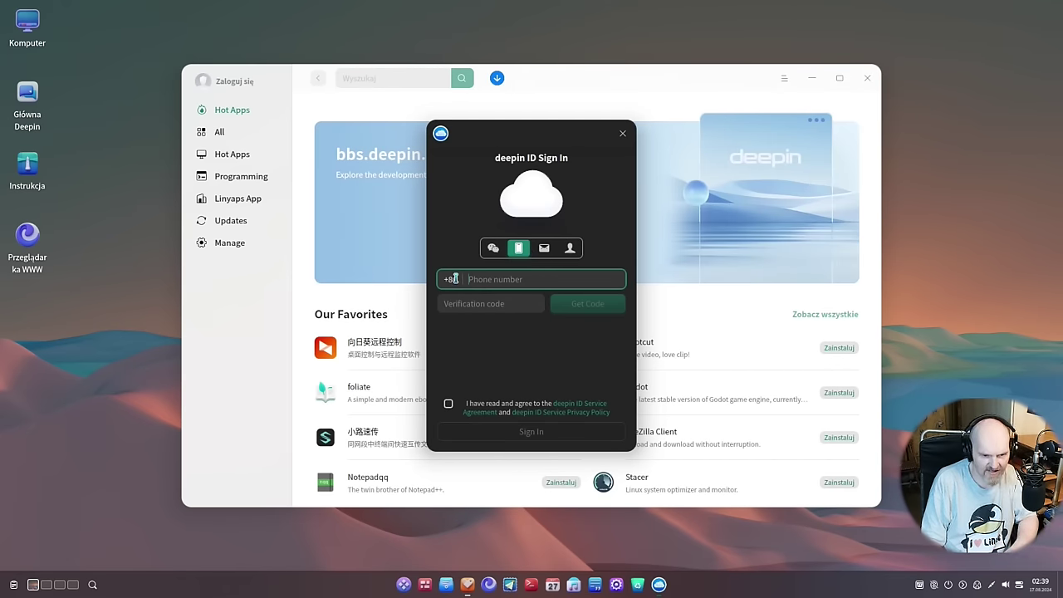
pyautogui.click(546, 251)
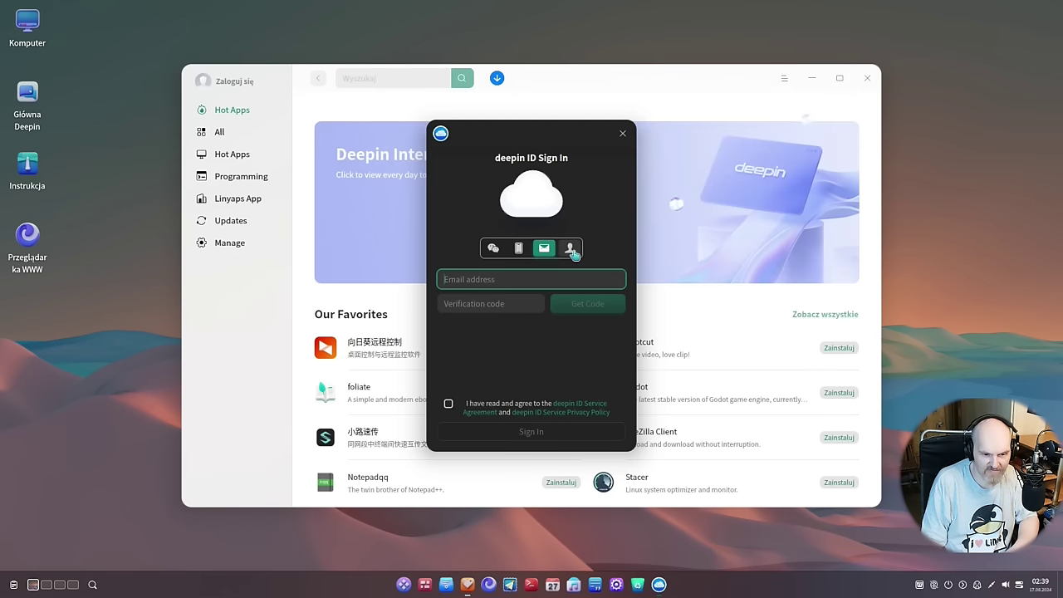
pyautogui.click(571, 249)
pyautogui.click(622, 134)
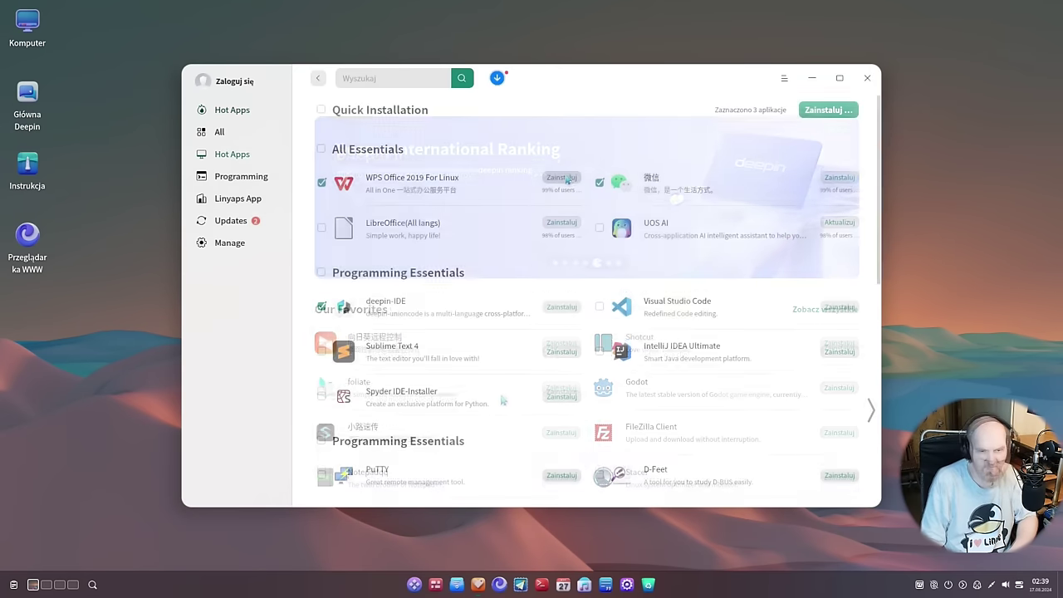
# Step: Start installing WPS Office 2019 For Linux from the Quick Installation page and browse the other essentials
pyautogui.click(562, 178)
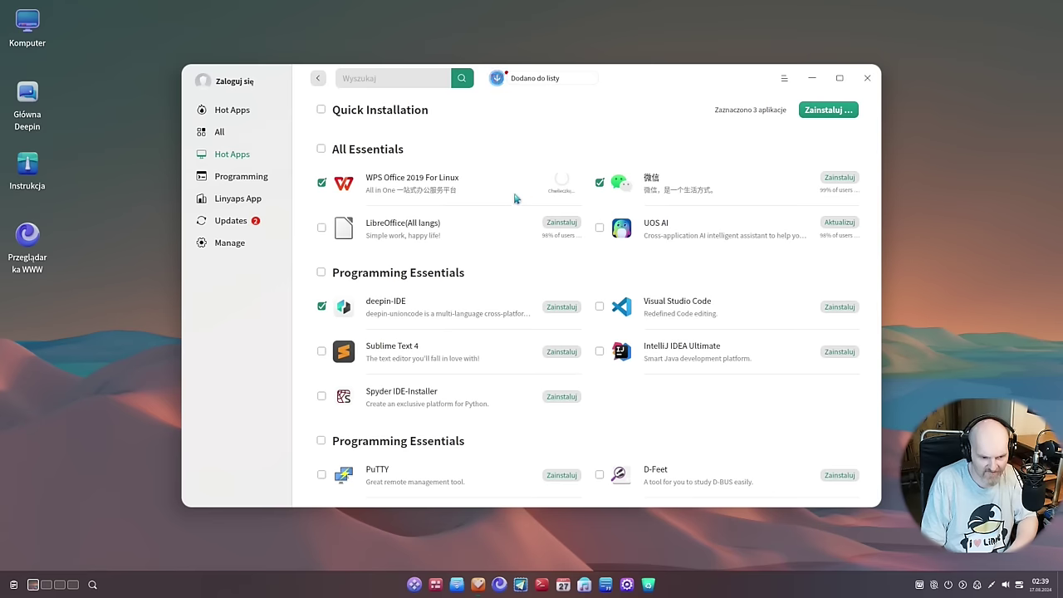
pyautogui.scroll(-6, 477, 299)
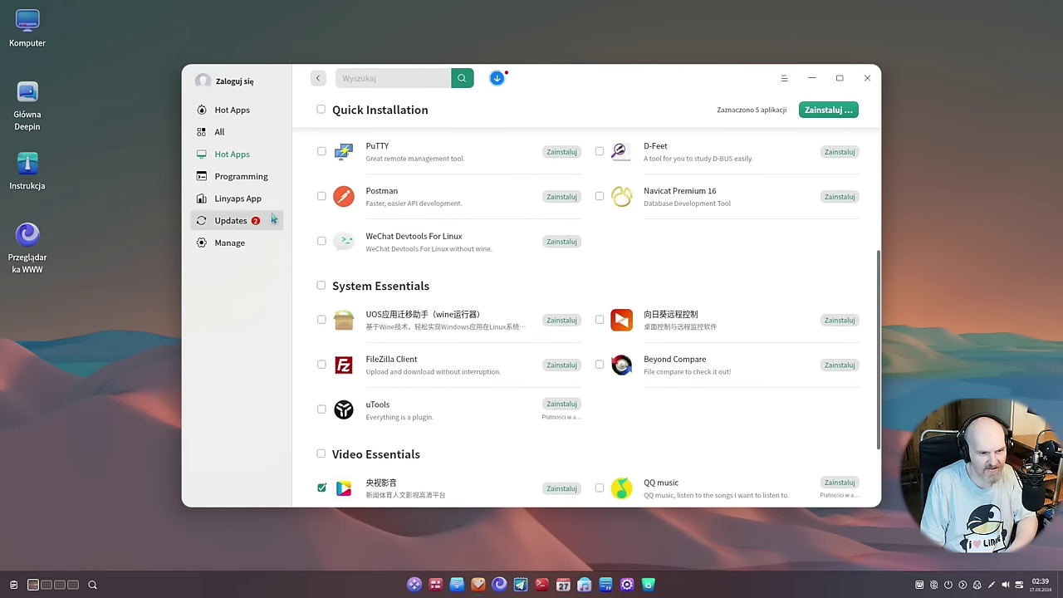
# Step: Search the App Store for "ai" and open the UOS AI page
pyautogui.click(375, 80)
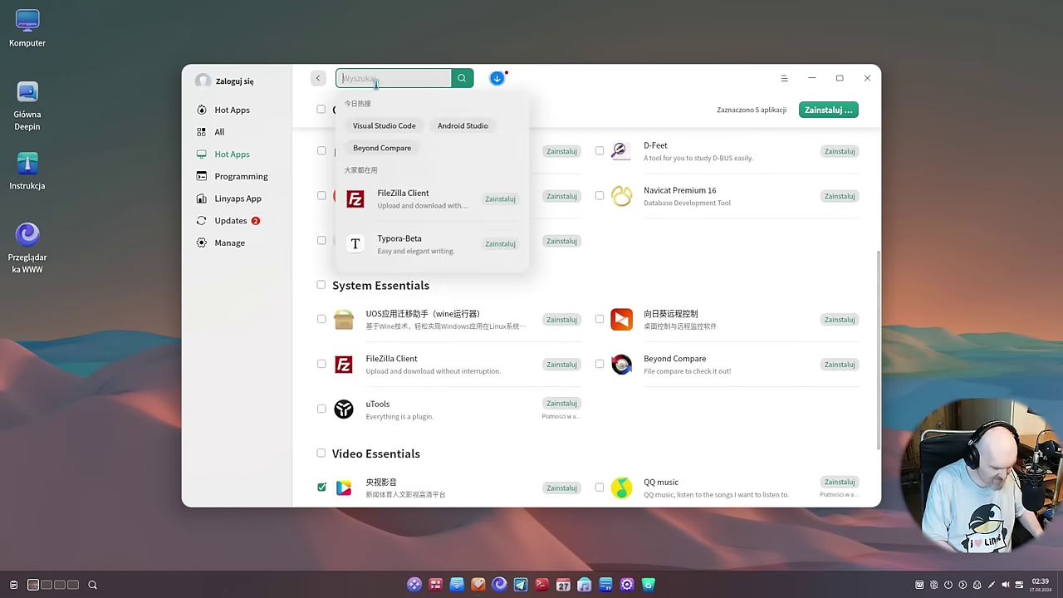
pyautogui.write('ai')
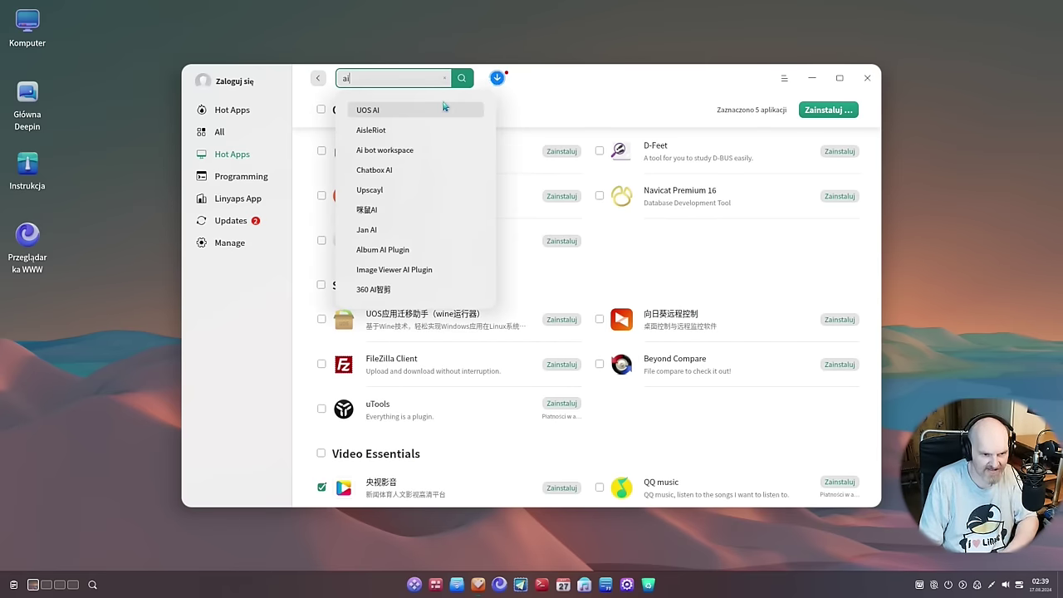
pyautogui.click(415, 112)
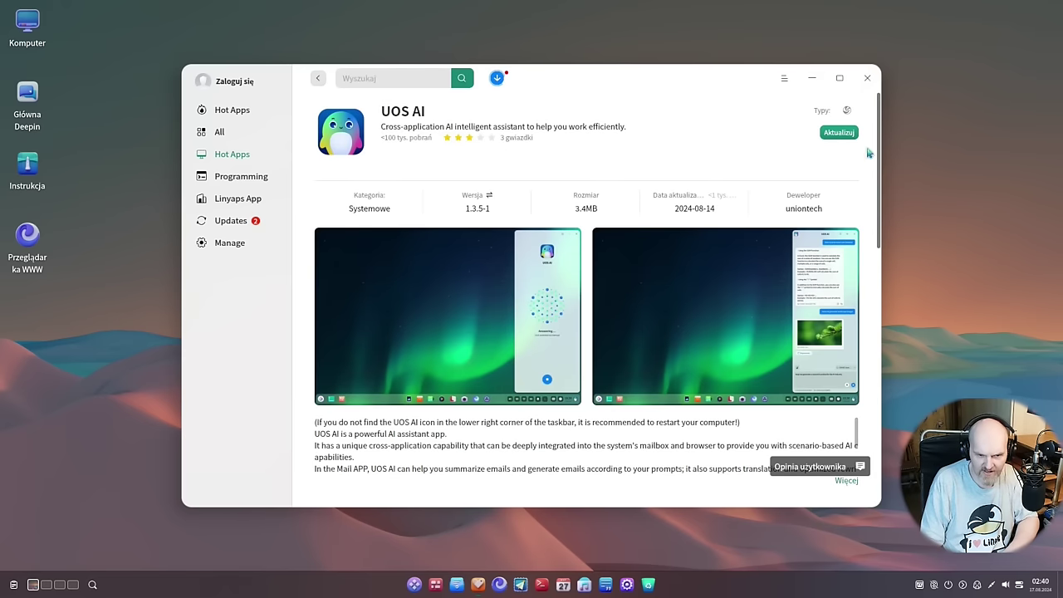
# Step: Search for "ai" again and open the Album AI Plugin page
pyautogui.click(419, 81)
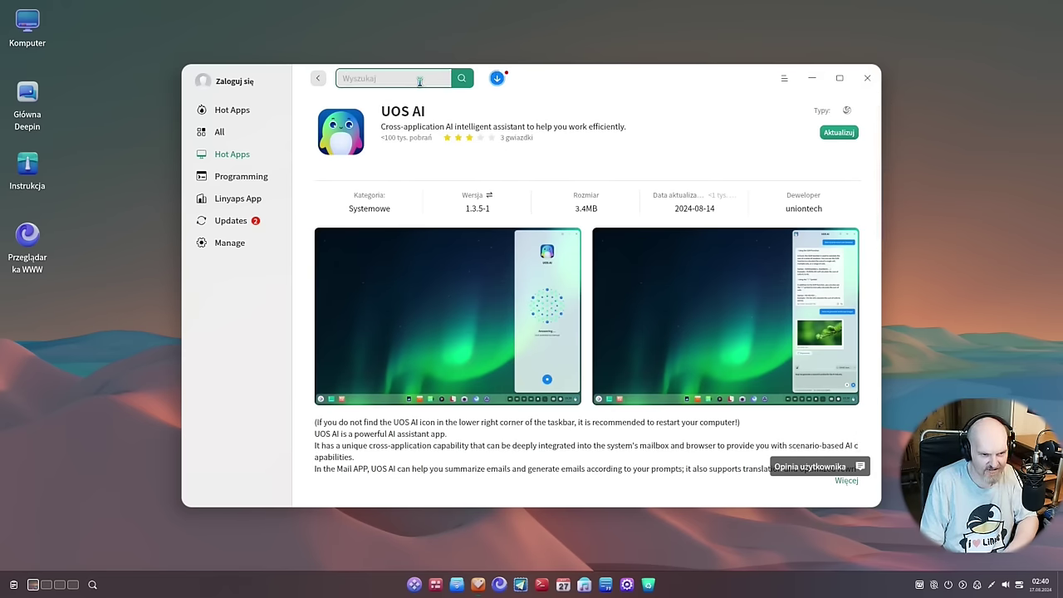
pyautogui.write('ai')
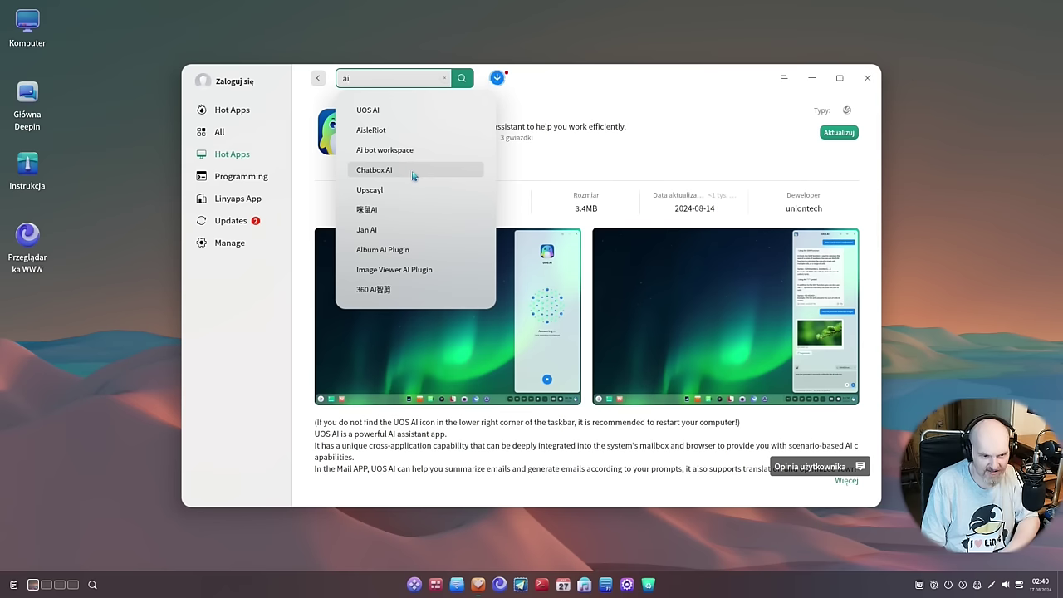
pyautogui.click(418, 252)
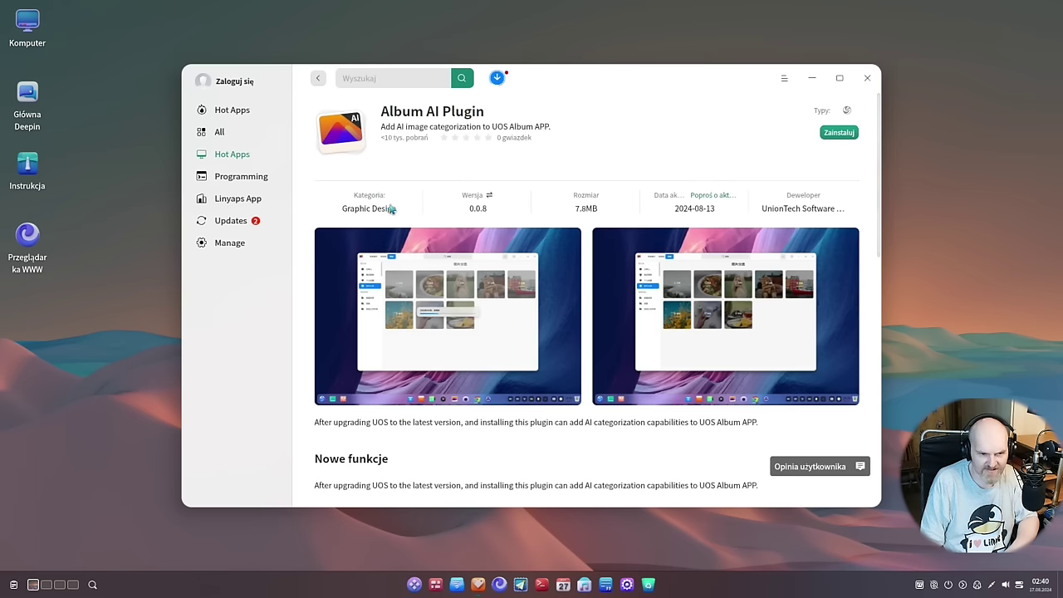
# Step: Return to the App Store's Hot Apps list, show the desktop and open the desktop view options
pyautogui.click(237, 155)
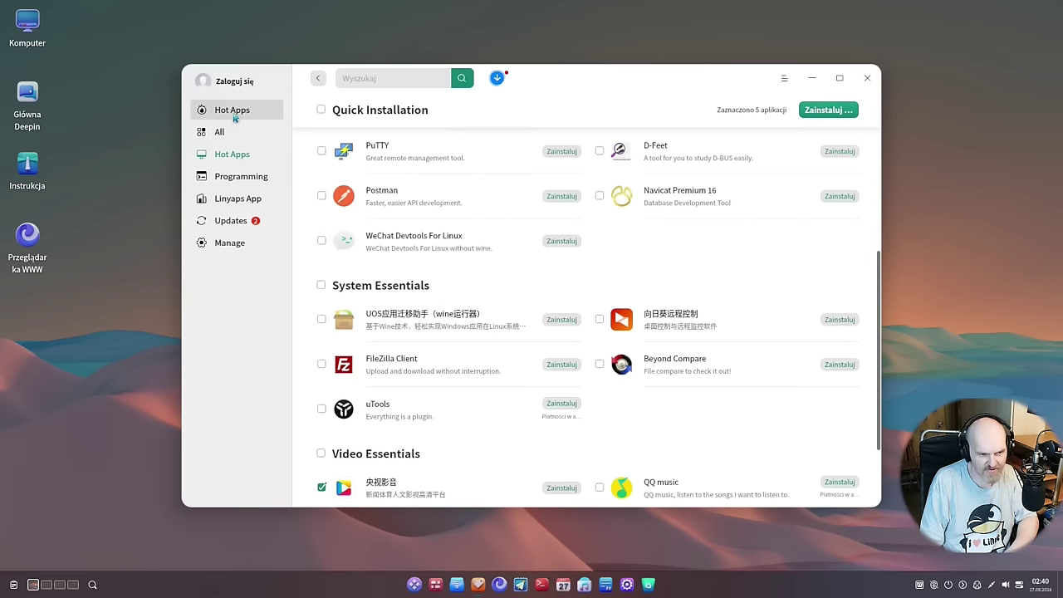
pyautogui.press('super+d')
pyautogui.rightClick(490, 77)
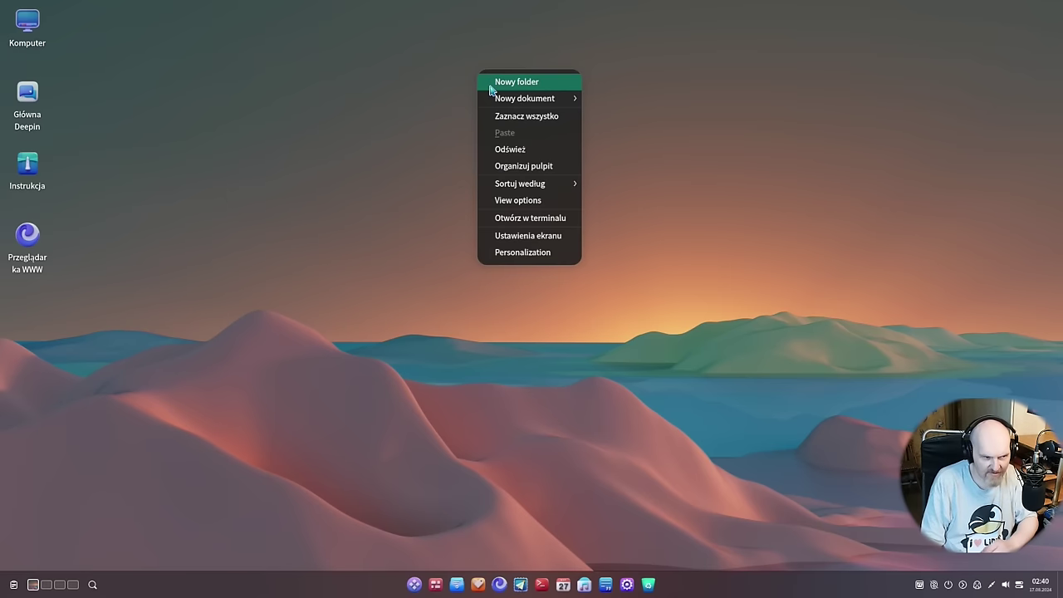
pyautogui.click(528, 202)
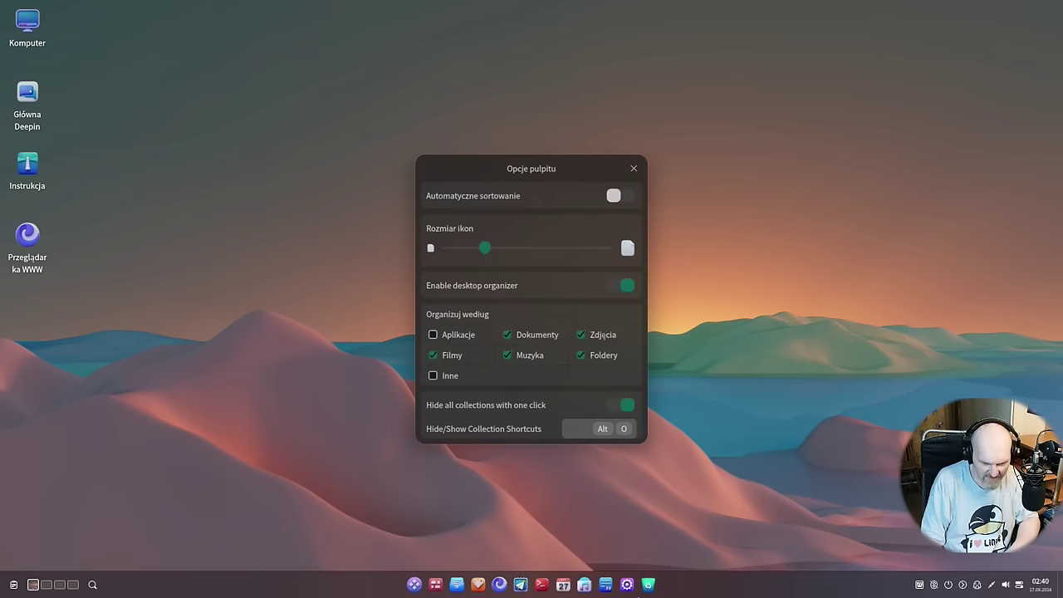
# Step: Open the Control Center, move its window aside and check its light, dark and system theme choices
pyautogui.click(627, 585)
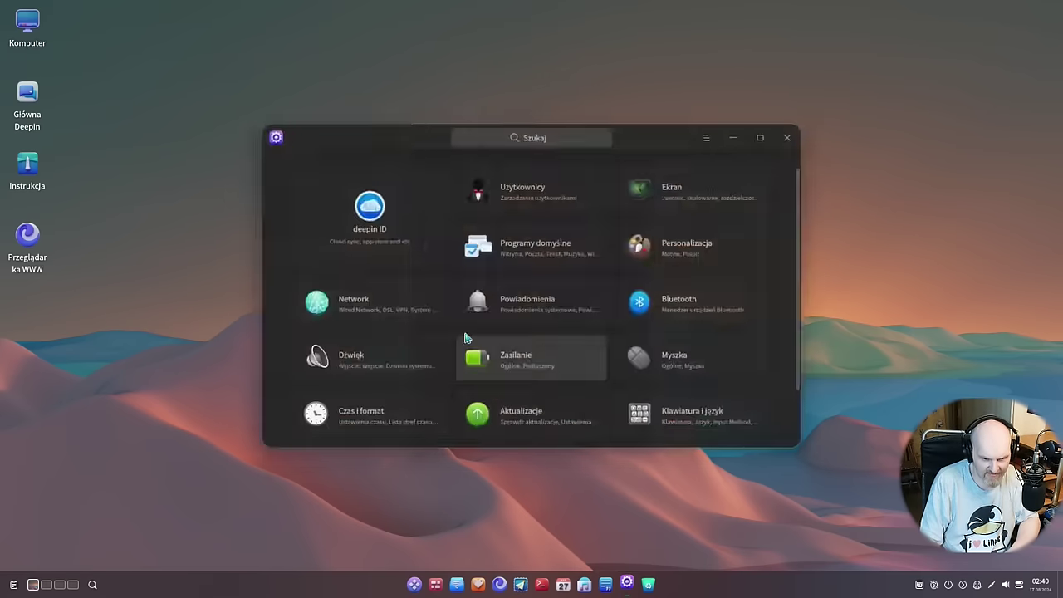
pyautogui.moveTo(381, 124); pyautogui.dragTo(314, 94)
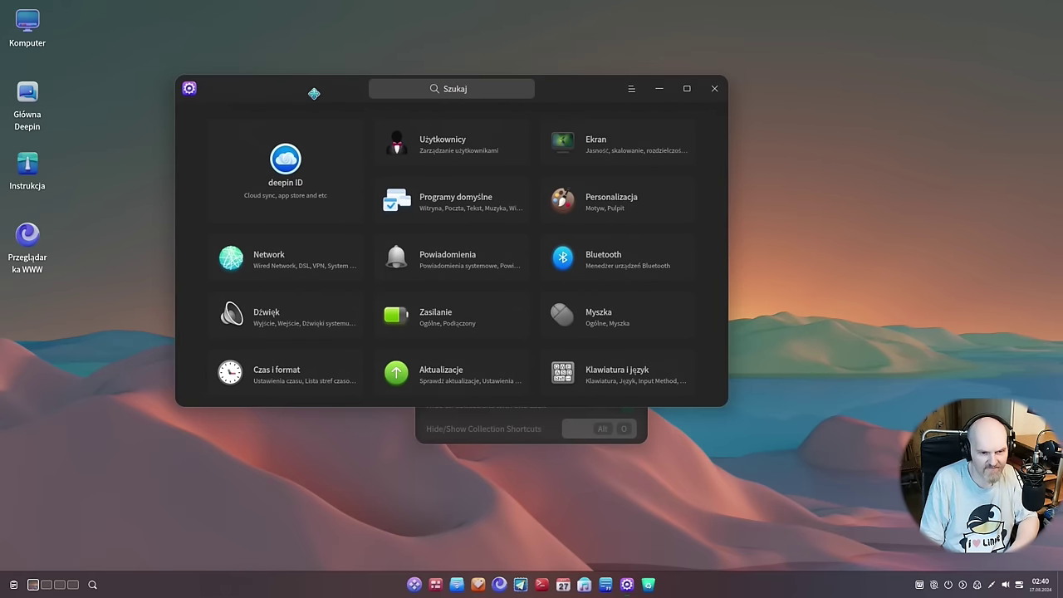
pyautogui.click(634, 93)
pyautogui.moveTo(658, 131)
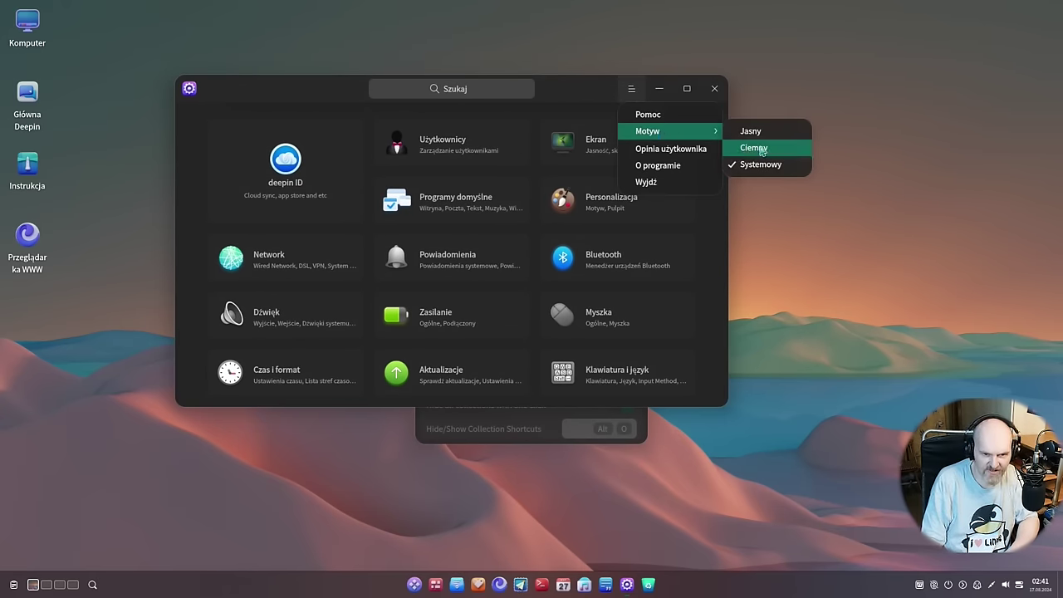
pyautogui.click(278, 105)
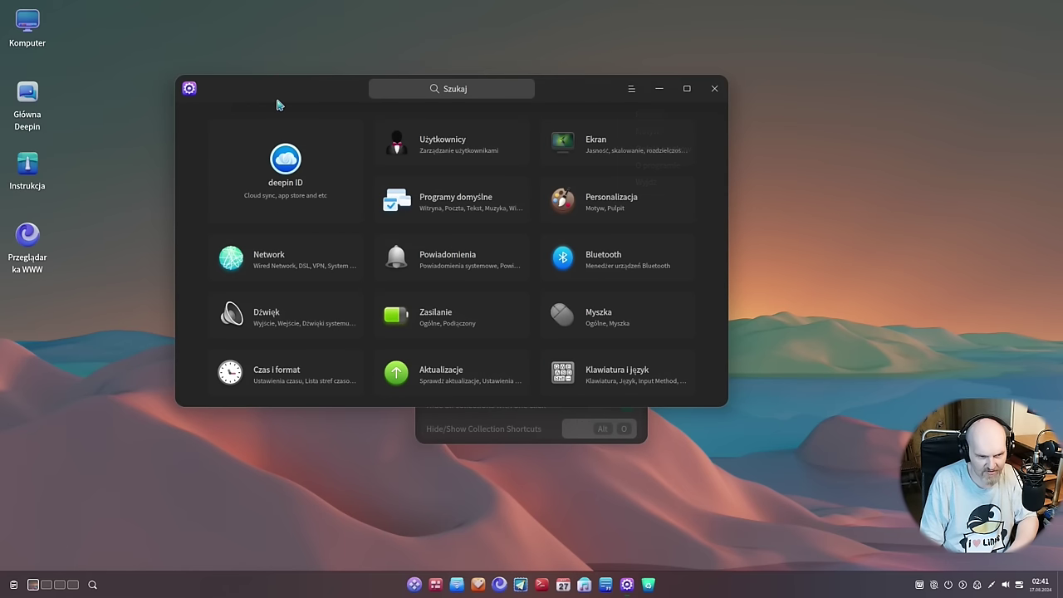
# Step: Review the wired network settings and the user account settings in the Control Center
pyautogui.click(316, 275)
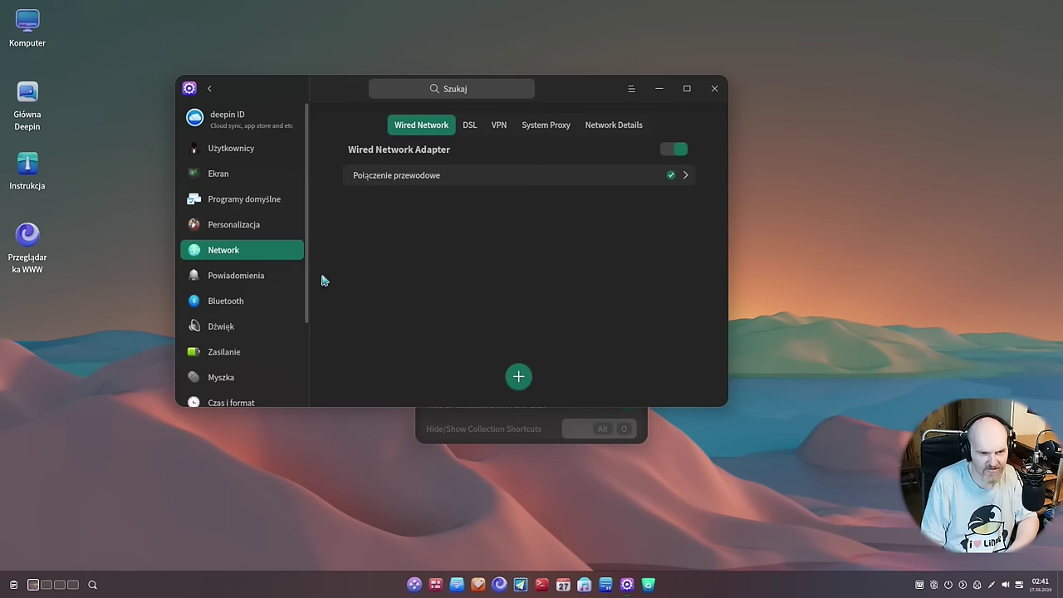
pyautogui.click(269, 176)
pyautogui.click(267, 151)
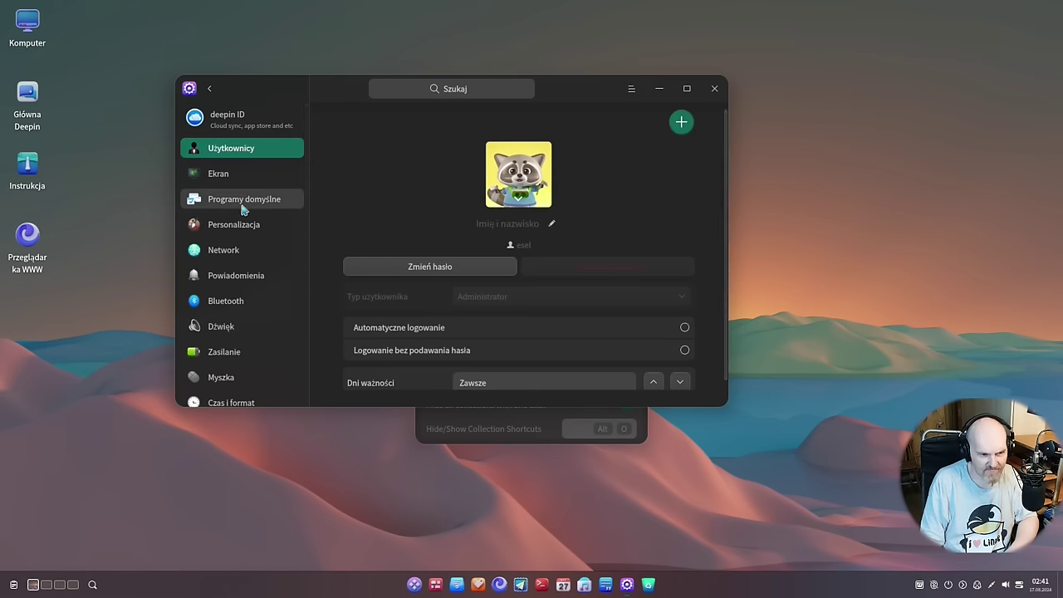
# Step: Open the display settings, enlarge the Control Center window and try to lower the HDMI-1 brightness
pyautogui.click(264, 173)
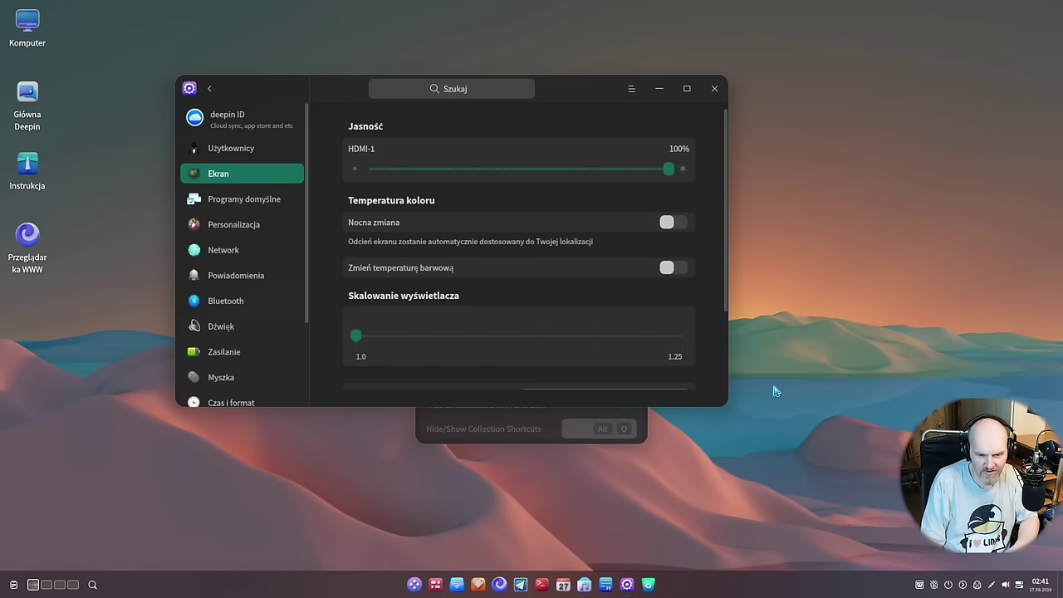
pyautogui.moveTo(727, 400); pyautogui.dragTo(877, 556)
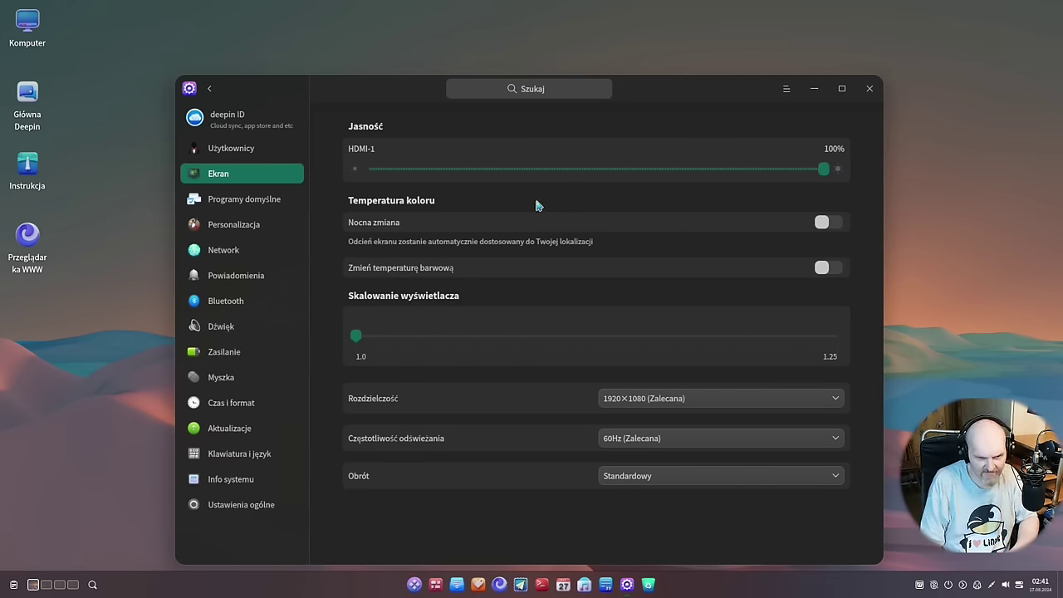
pyautogui.moveTo(833, 176); pyautogui.dragTo(551, 169)
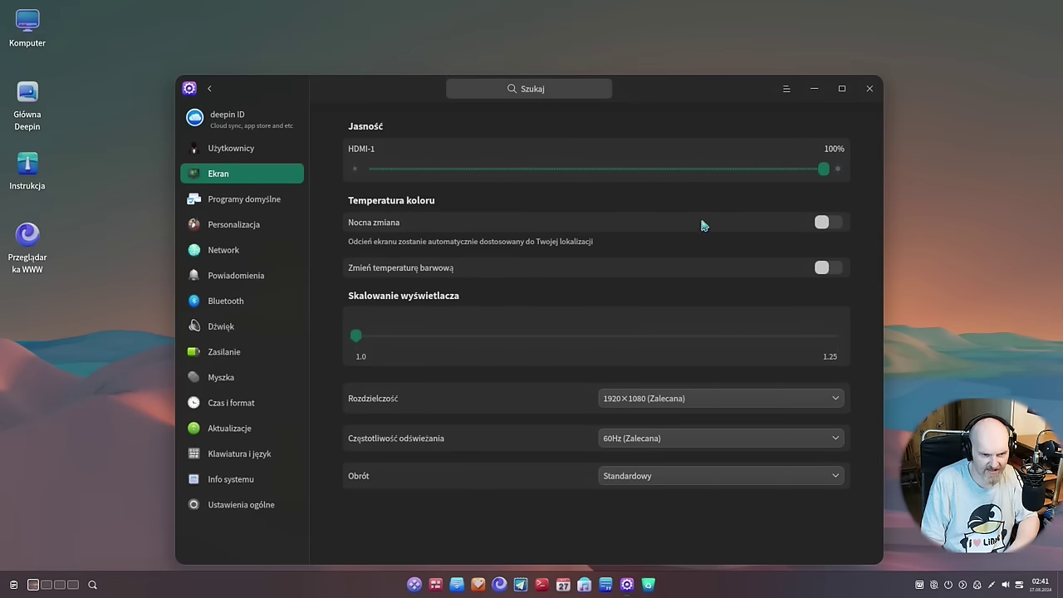
# Step: Review the default programs, including those for mail and music
pyautogui.click(187, 200)
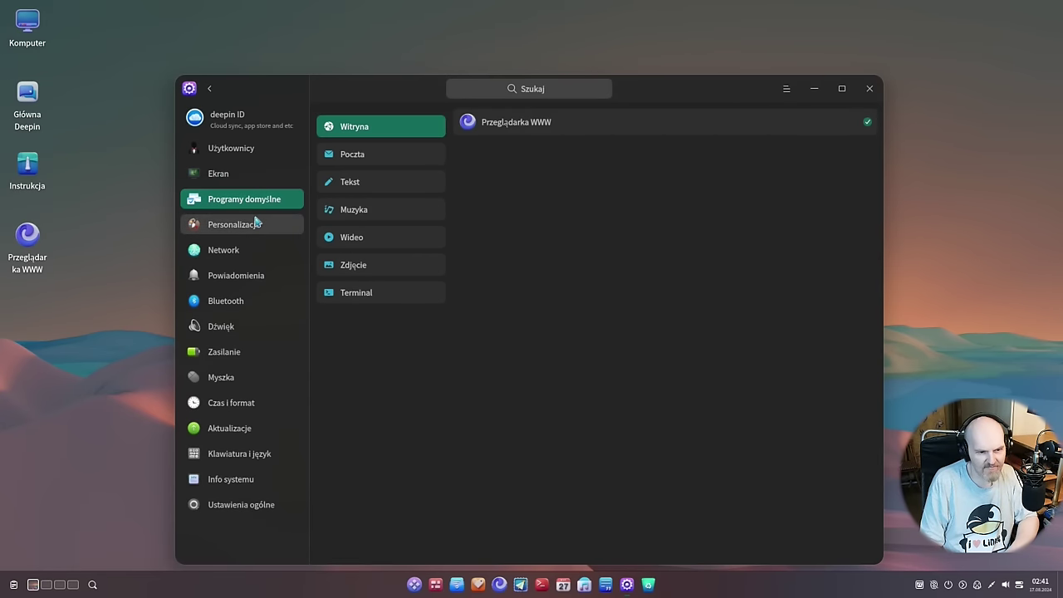
pyautogui.click(370, 160)
pyautogui.click(361, 207)
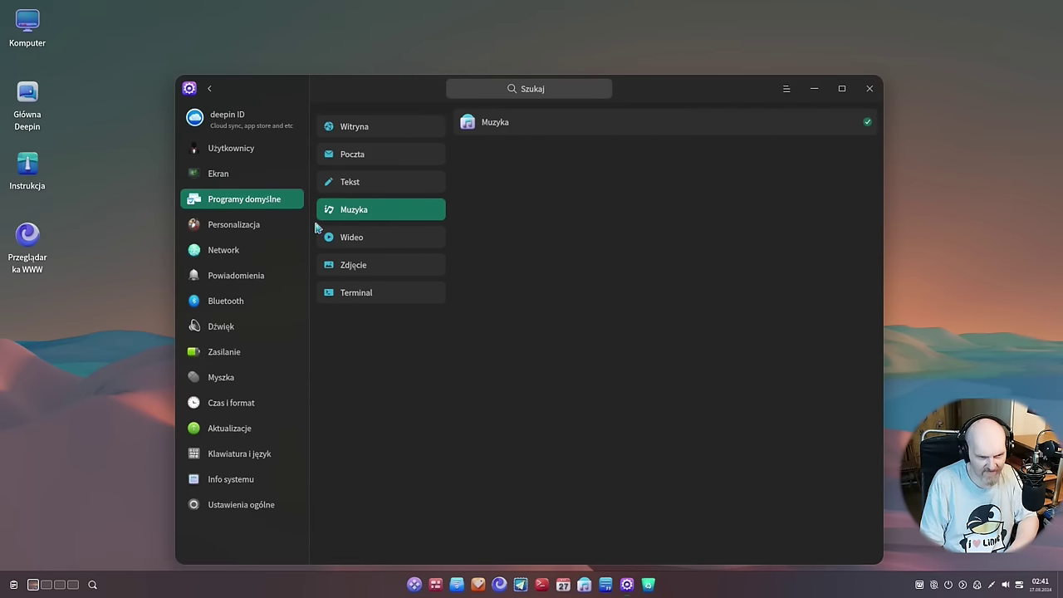
# Step: Open the desktop personalization settings and examine the dock alignment choices and the list of dock plugins
pyautogui.click(268, 228)
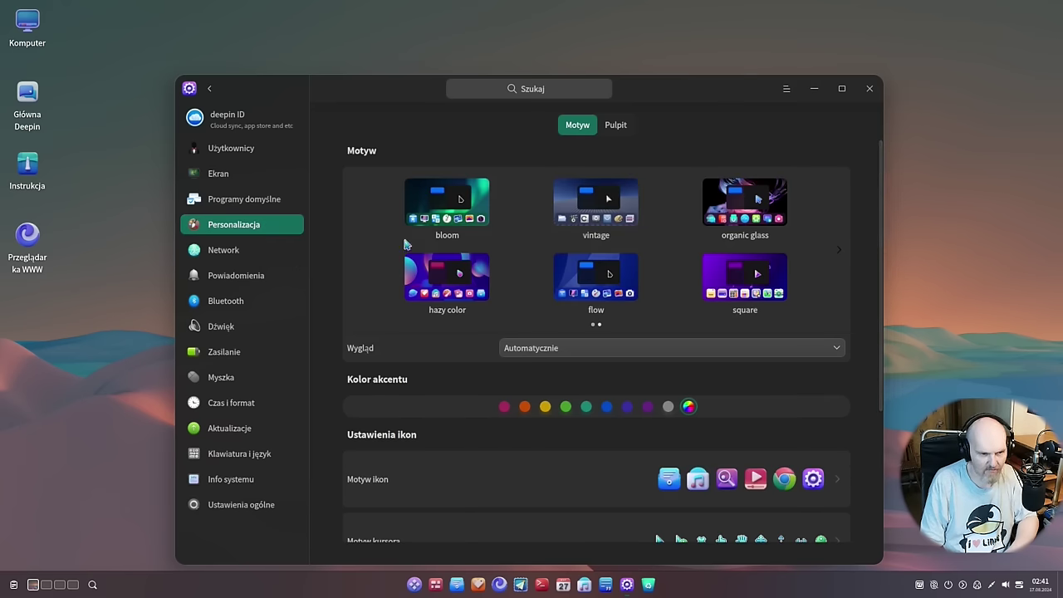
pyautogui.click(630, 126)
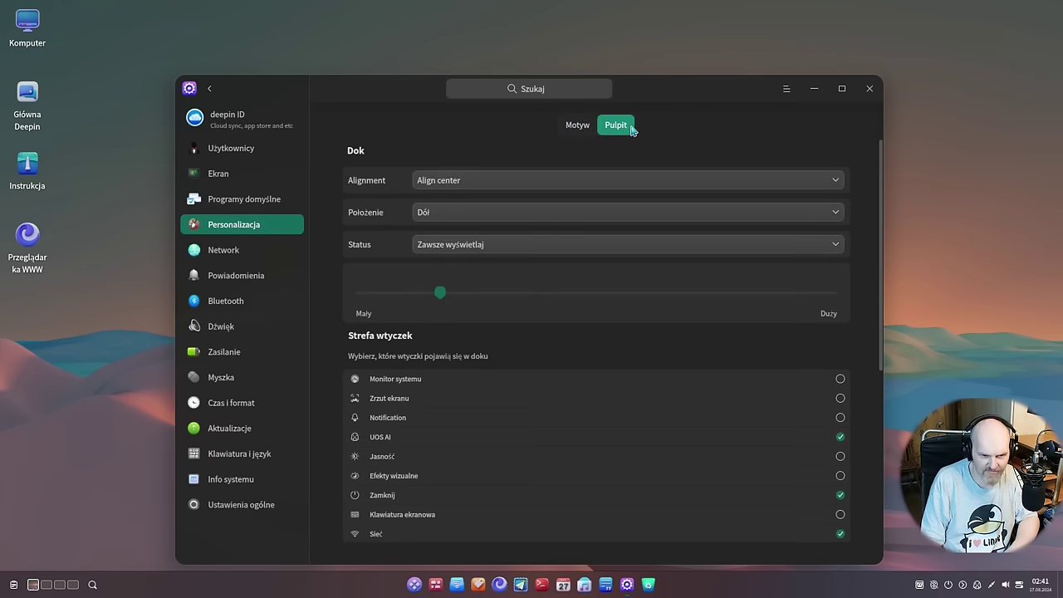
pyautogui.click(497, 187)
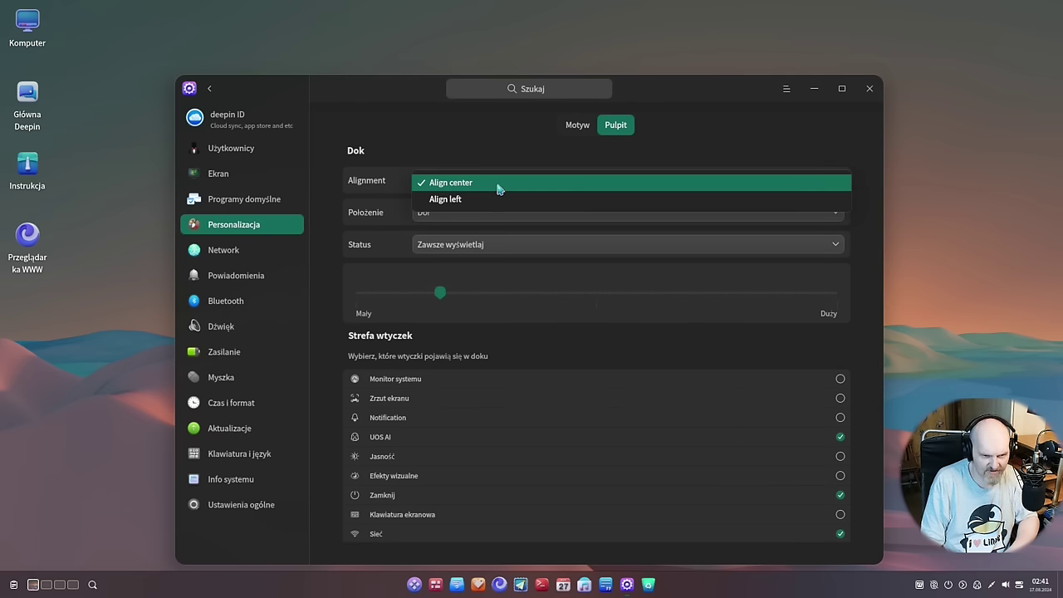
pyautogui.click(503, 162)
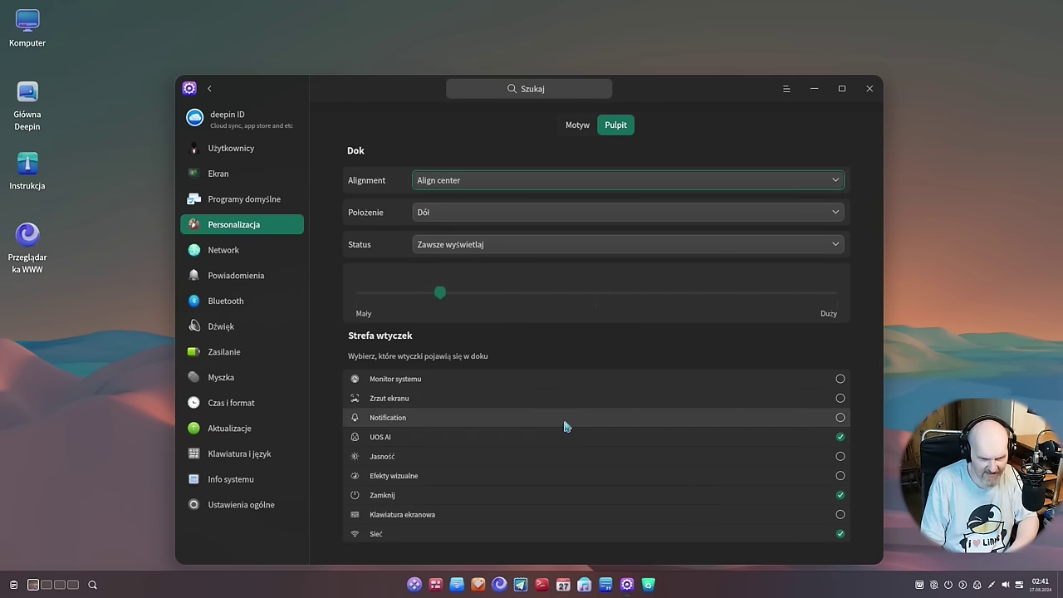
pyautogui.scroll(-4, 569, 430)
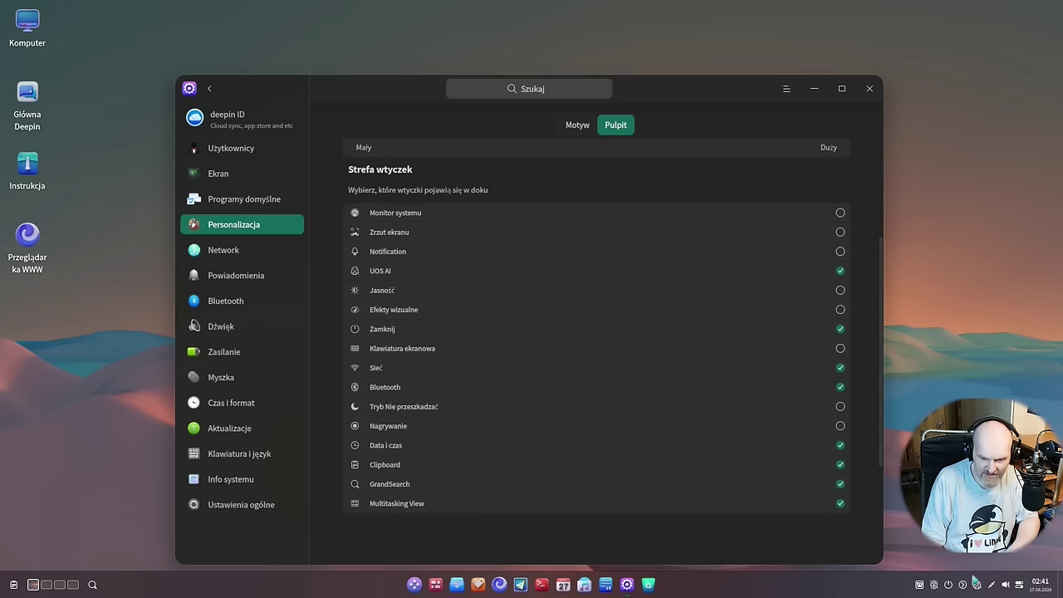
pyautogui.scroll(4, 623, 324)
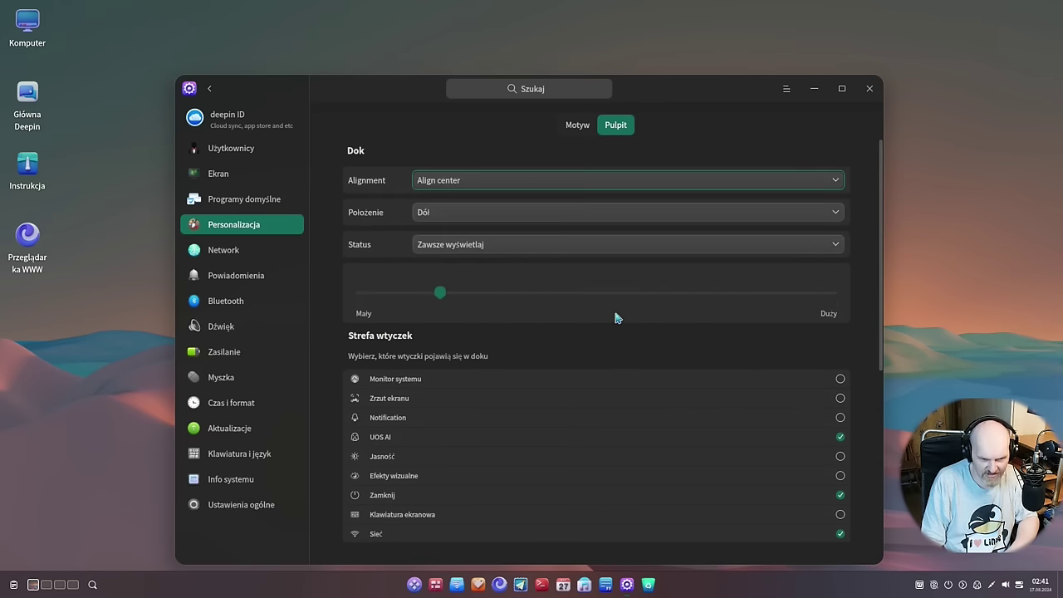
# Step: Remove the UOS AI plugin from the dock and add the Notification and Zrzut ekranu plugins
pyautogui.scroll(-2, 608, 374)
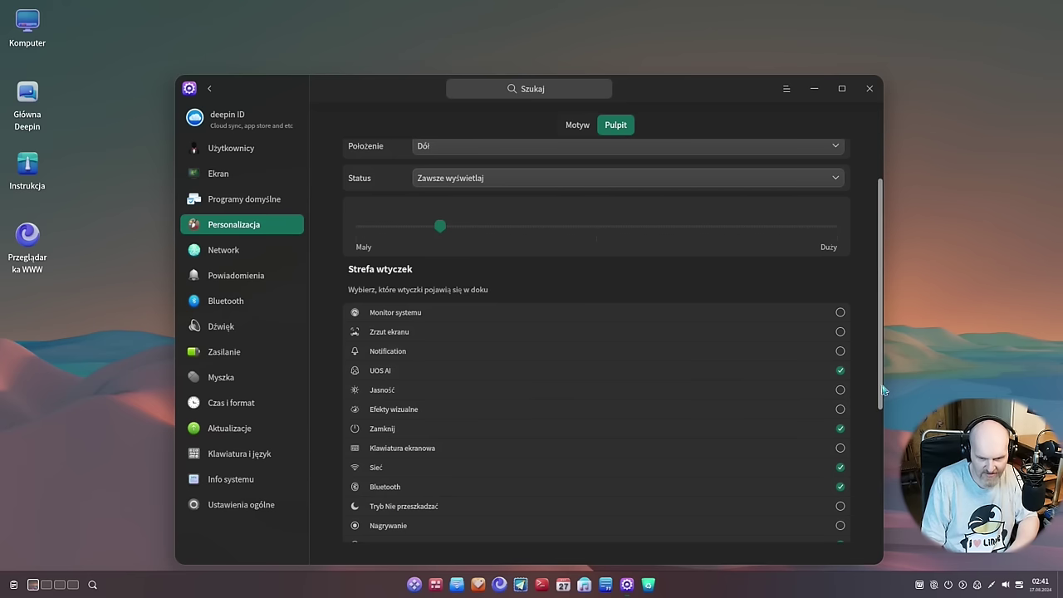
pyautogui.click(840, 371)
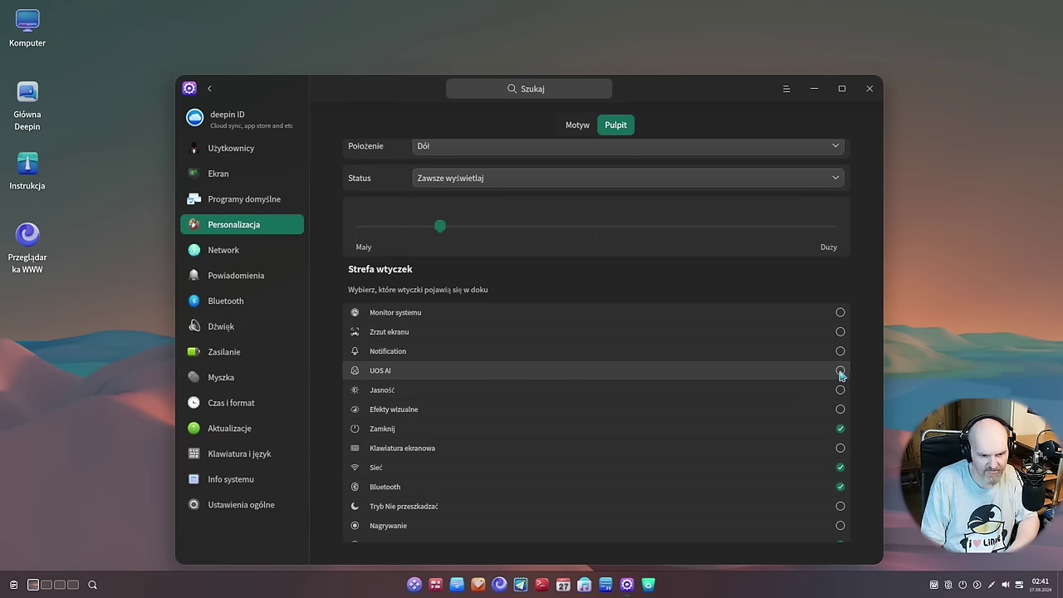
pyautogui.click(841, 352)
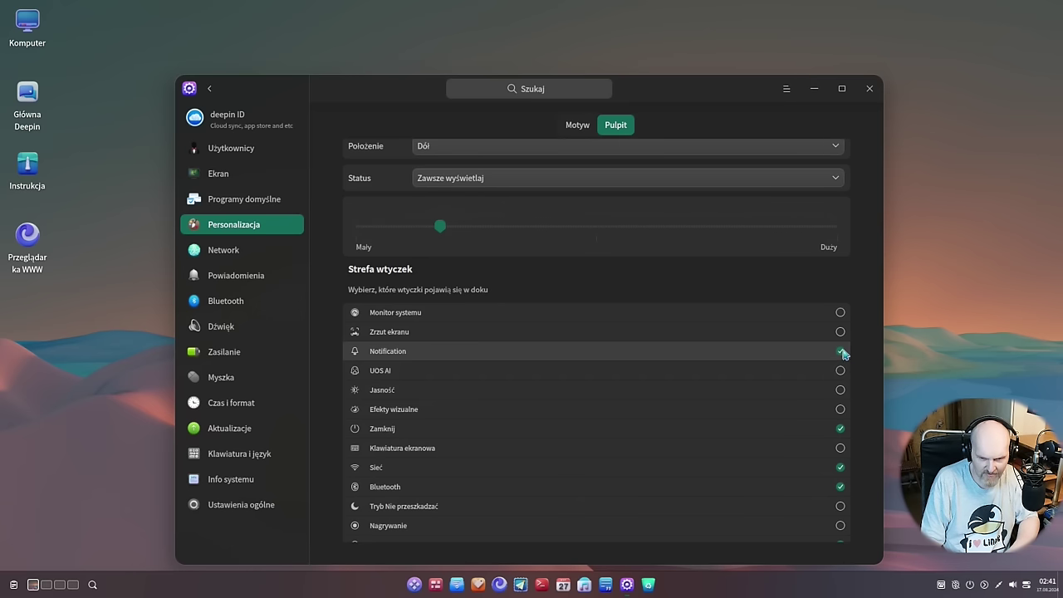
pyautogui.click(840, 332)
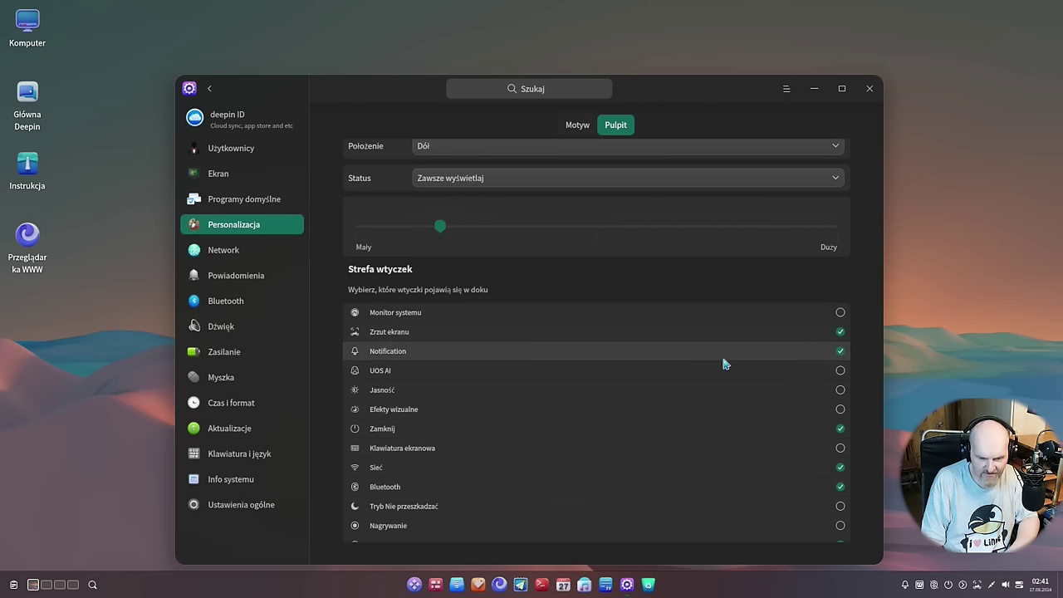
# Step: Examine the window effect settings and the choices for the window minimize effect
pyautogui.scroll(-3, 721, 369)
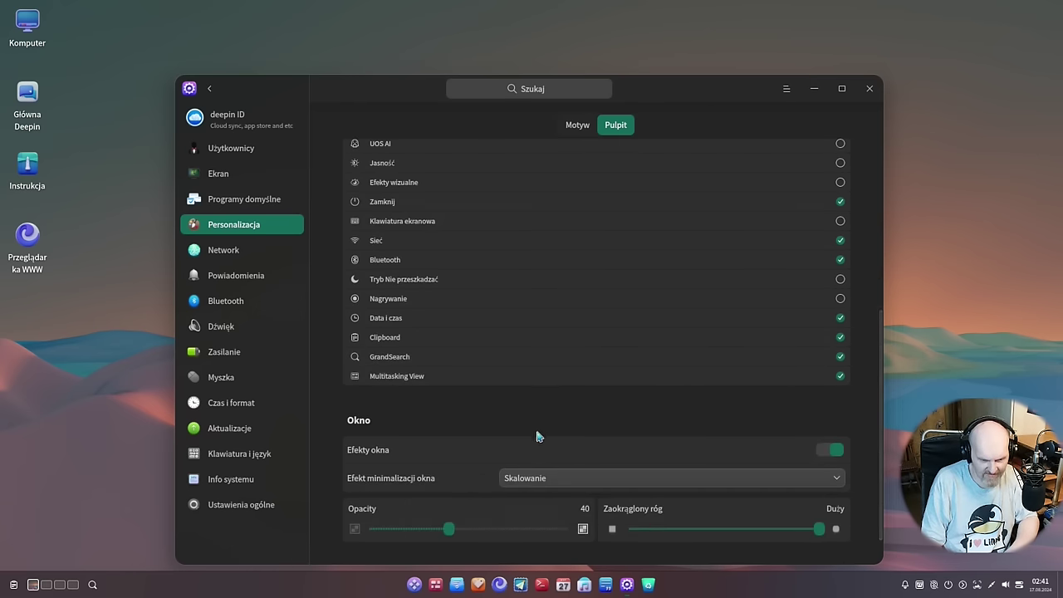
pyautogui.click(547, 473)
pyautogui.click(572, 450)
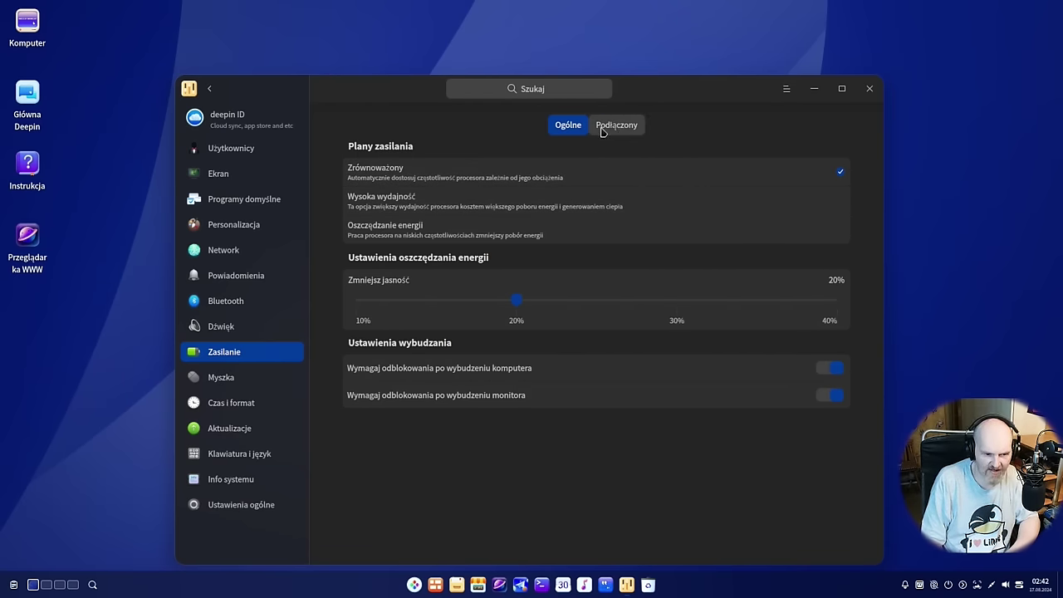
# Step: Review the general and pointer settings for the mouse
pyautogui.click(264, 386)
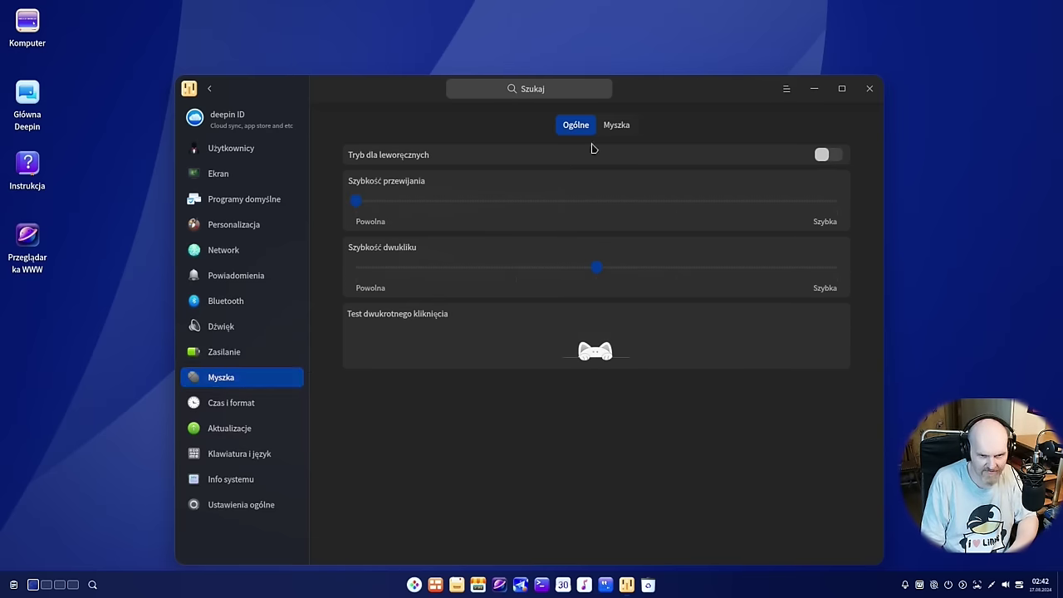
pyautogui.click(616, 125)
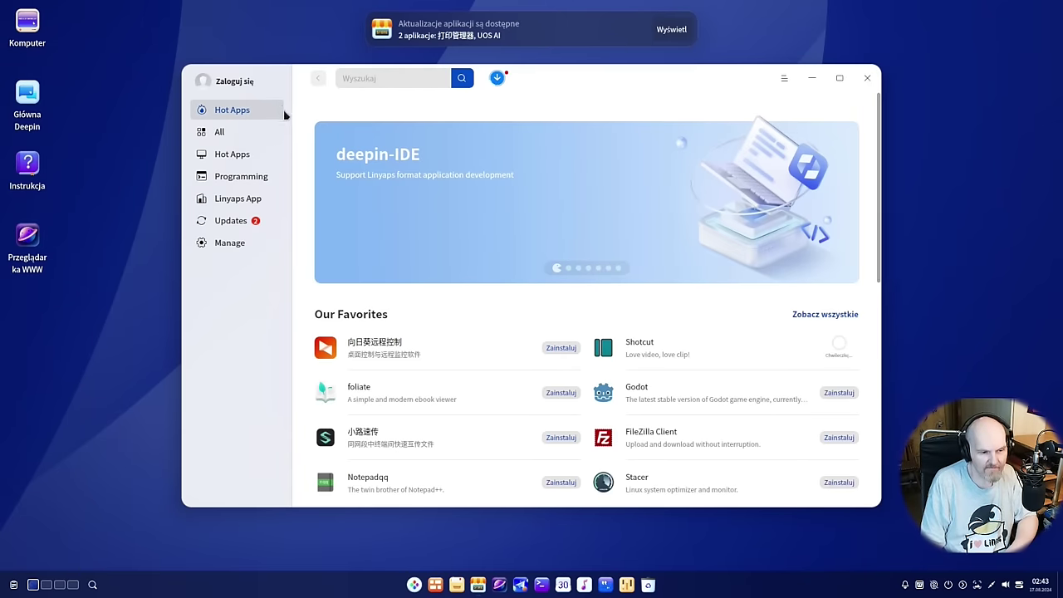
# Step: Check the App Store's available updates and search the store for "shot"
pyautogui.click(264, 220)
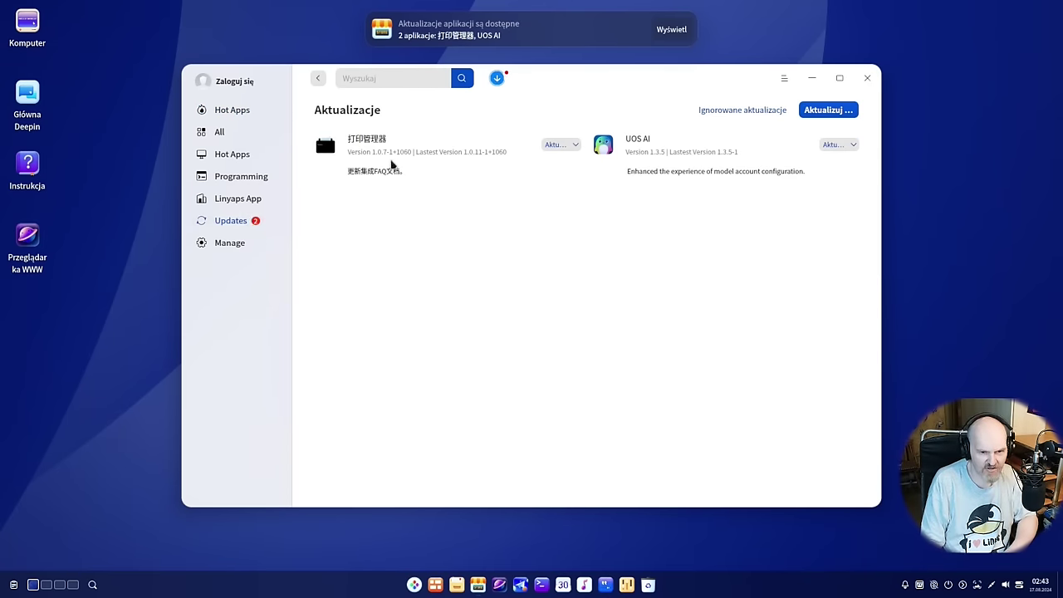
pyautogui.click(402, 76)
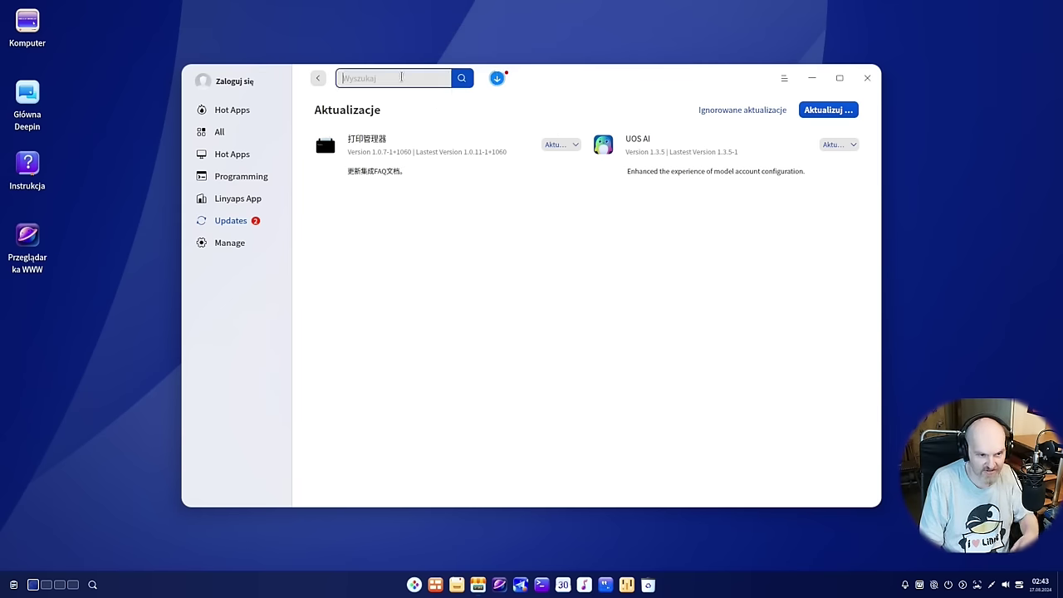
pyautogui.write('shot')
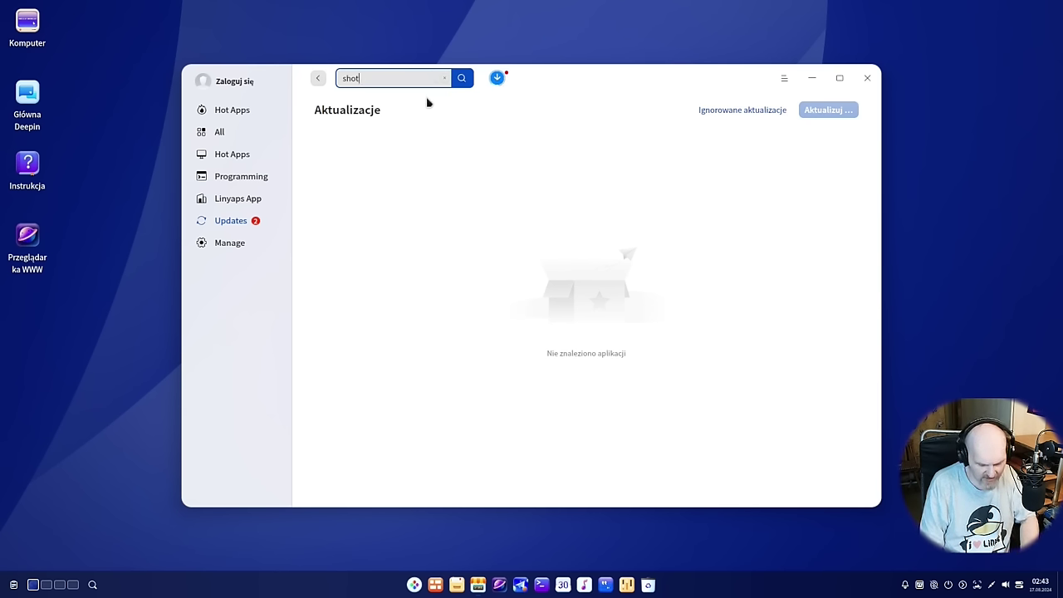
pyautogui.click(428, 102)
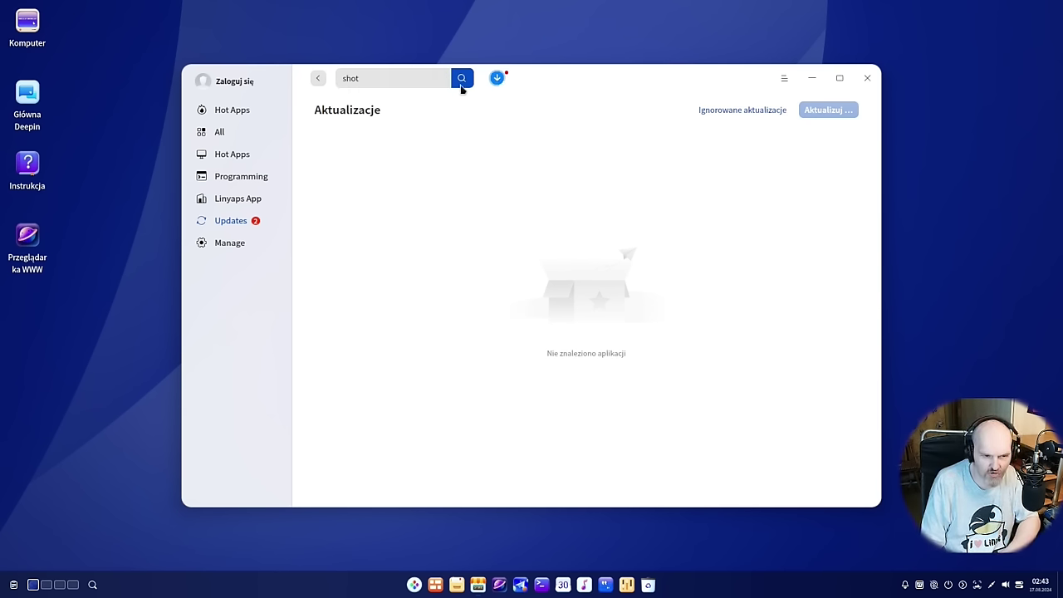
# Step: Open the App Store's download list and delete the Shotcut download task
pyautogui.click(499, 80)
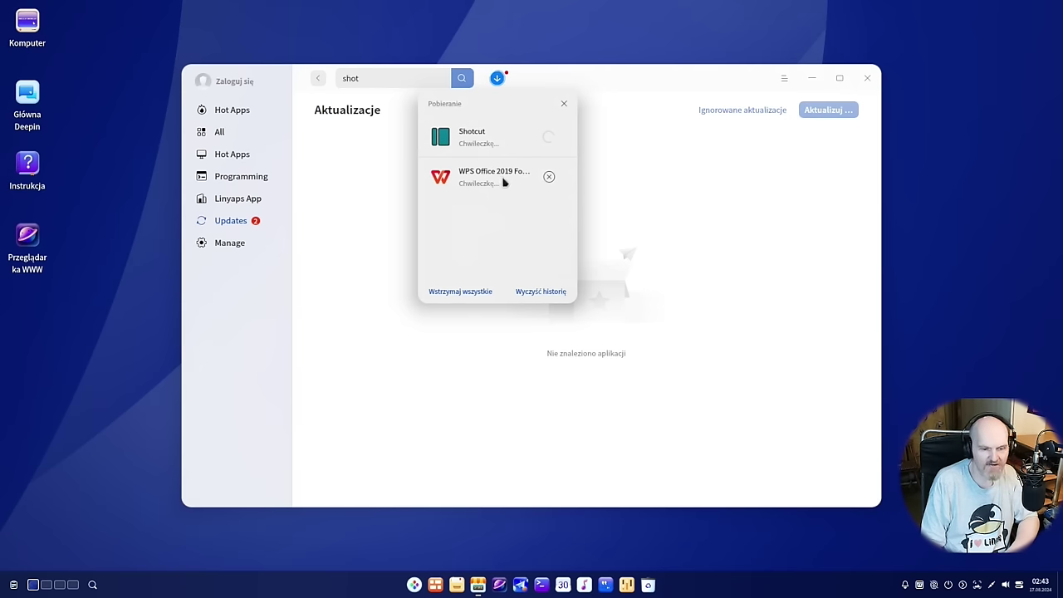
pyautogui.click(550, 137)
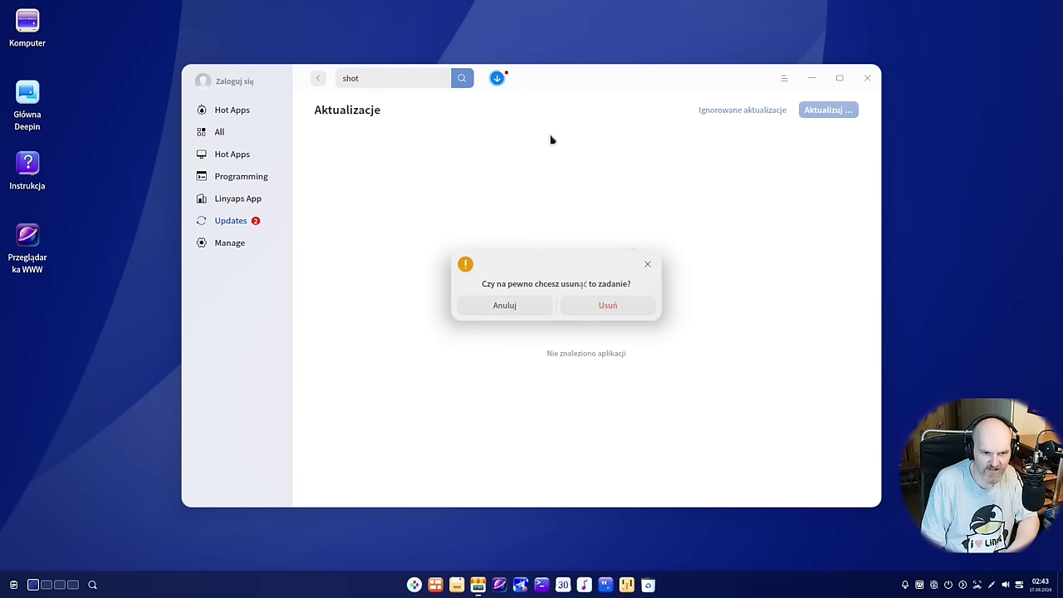
pyautogui.click(624, 307)
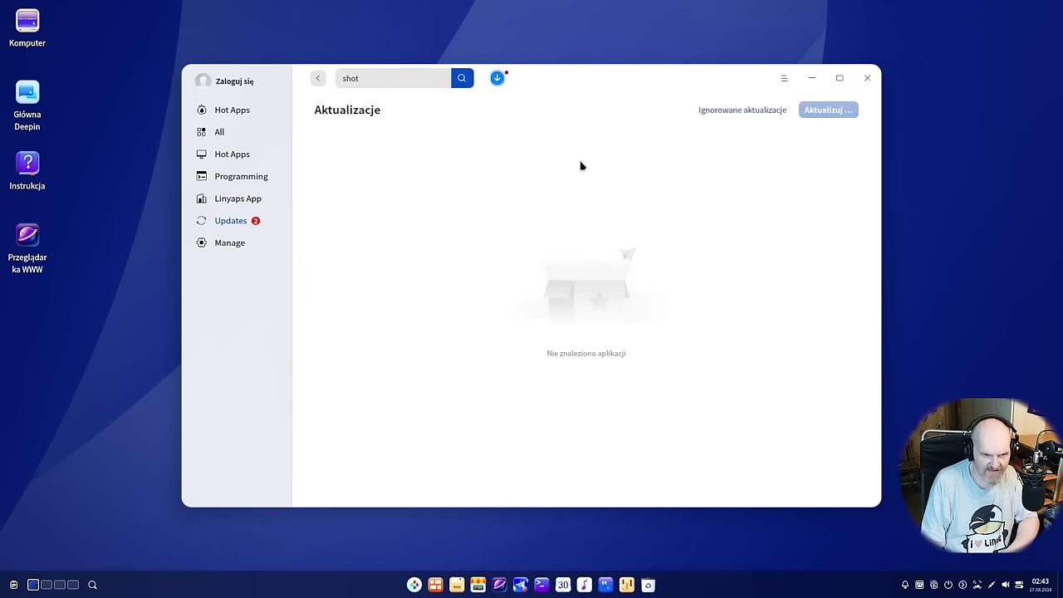
# Step: Close the App Store, open a terminal, and run sudo apt update
pyautogui.click(868, 79)
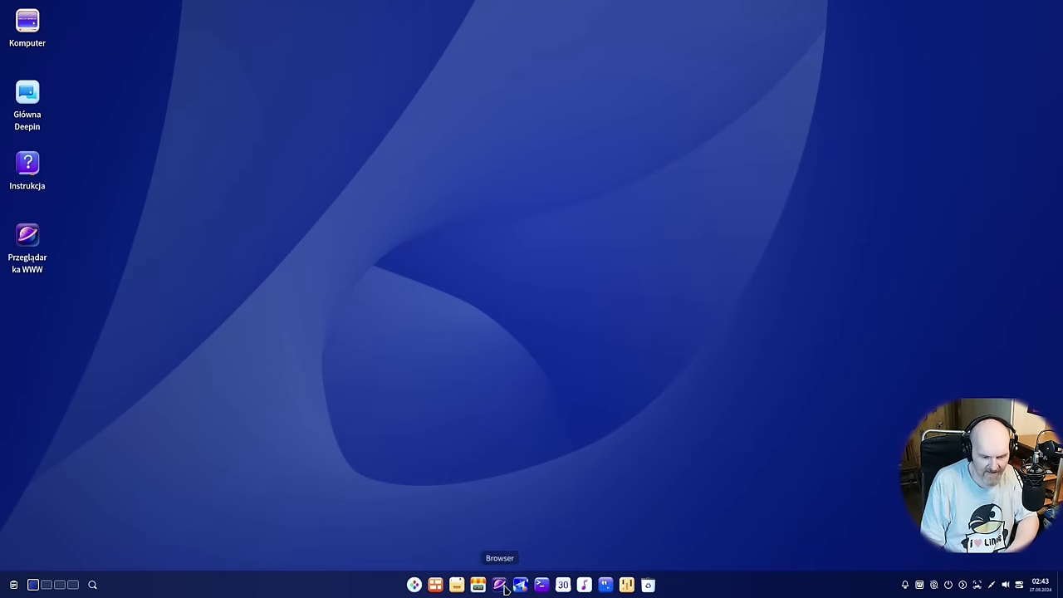
pyautogui.click(543, 587)
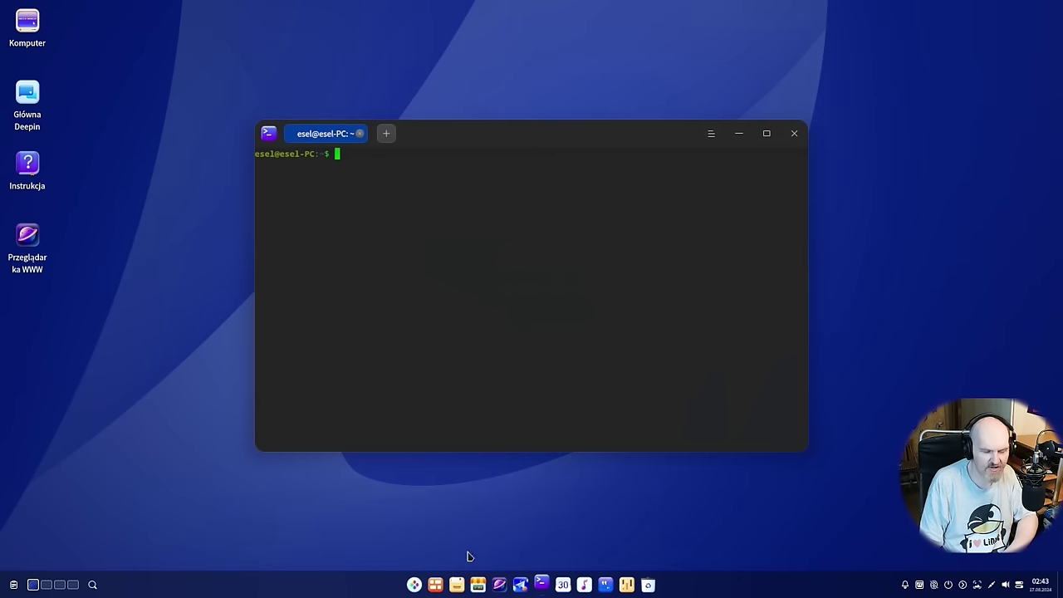
pyautogui.moveTo(424, 150); pyautogui.dragTo(419, 105)
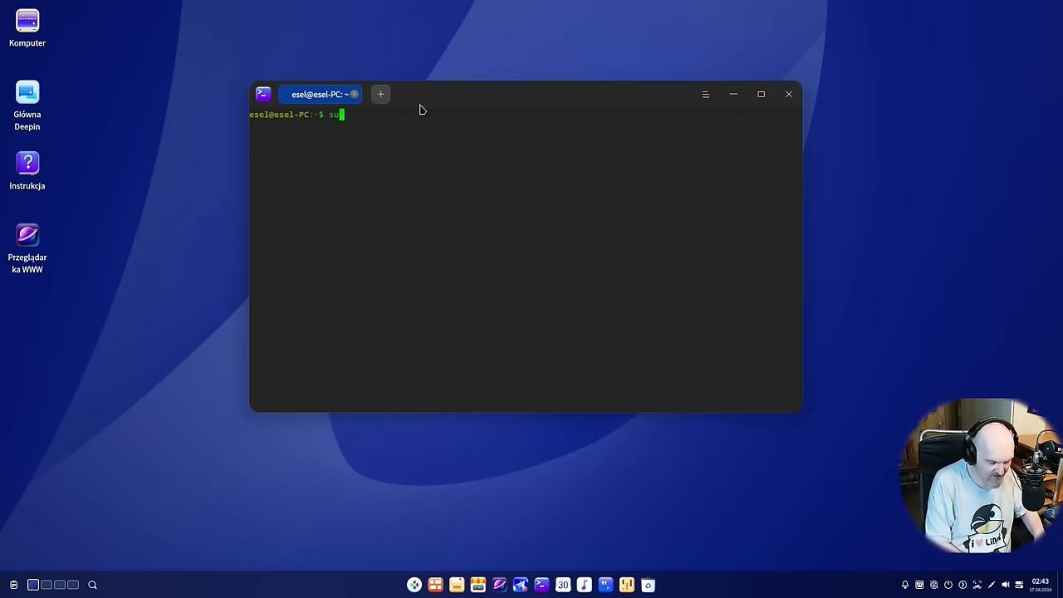
pyautogui.write('o')
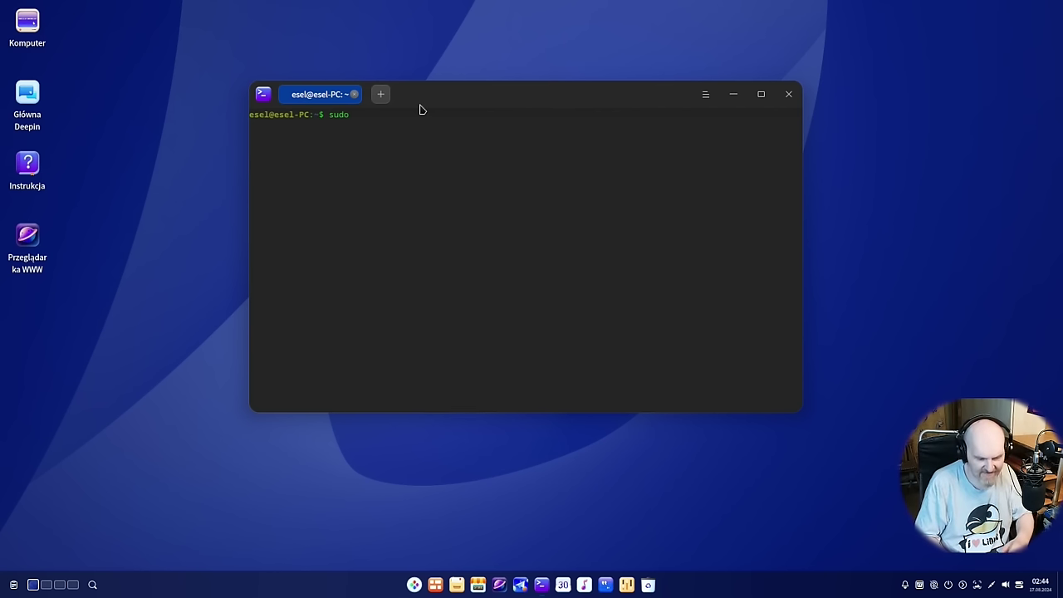
pyautogui.write('apt update')
pyautogui.press('Return')
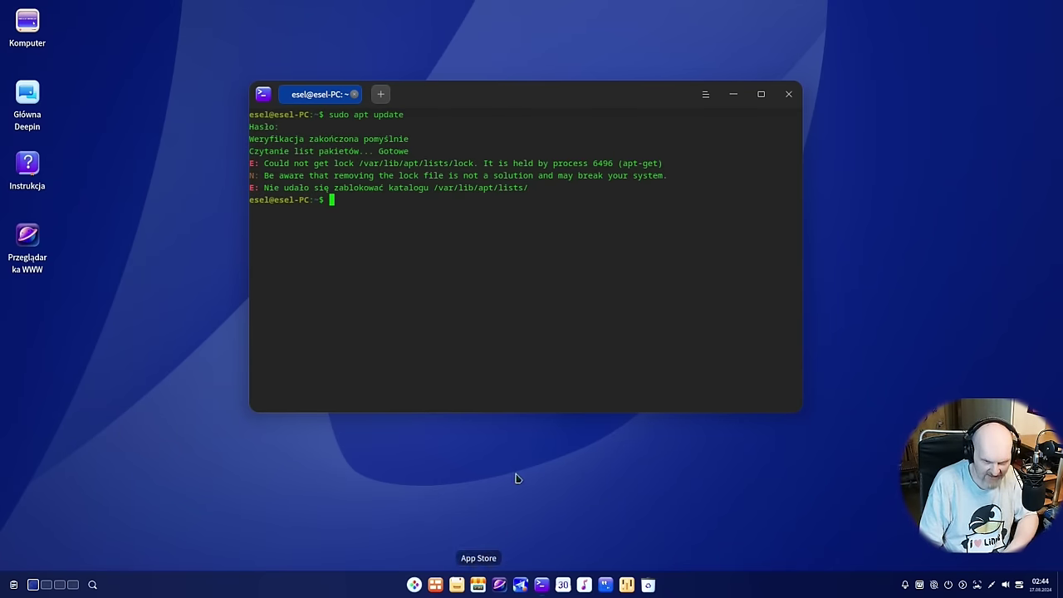
# Step: Read through the terminal output and run sudo apt update again
pyautogui.moveTo(506, 151); pyautogui.dragTo(503, 164)
pyautogui.click(481, 188)
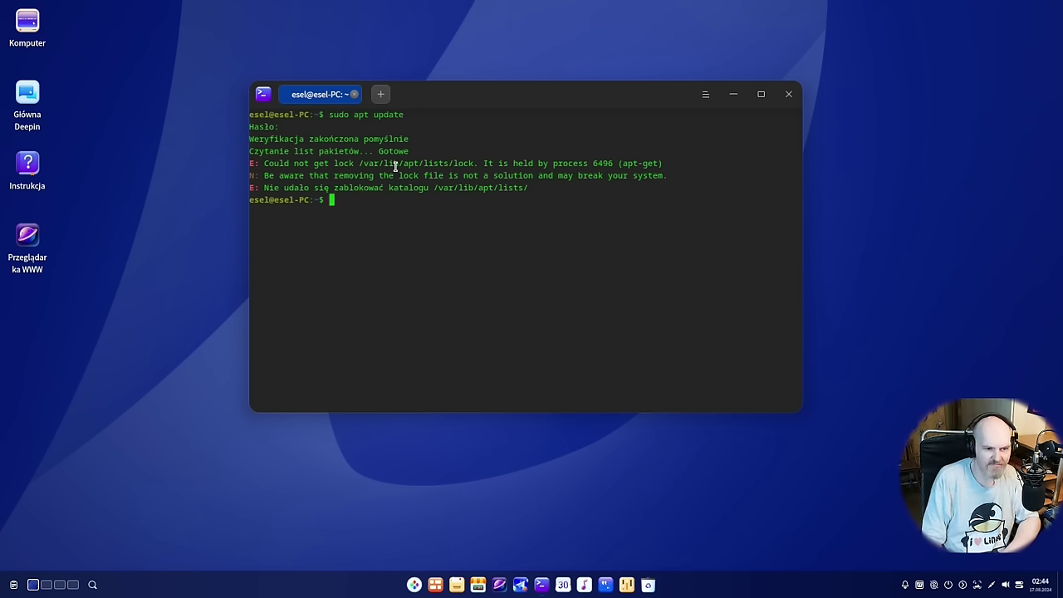
pyautogui.press('Up')
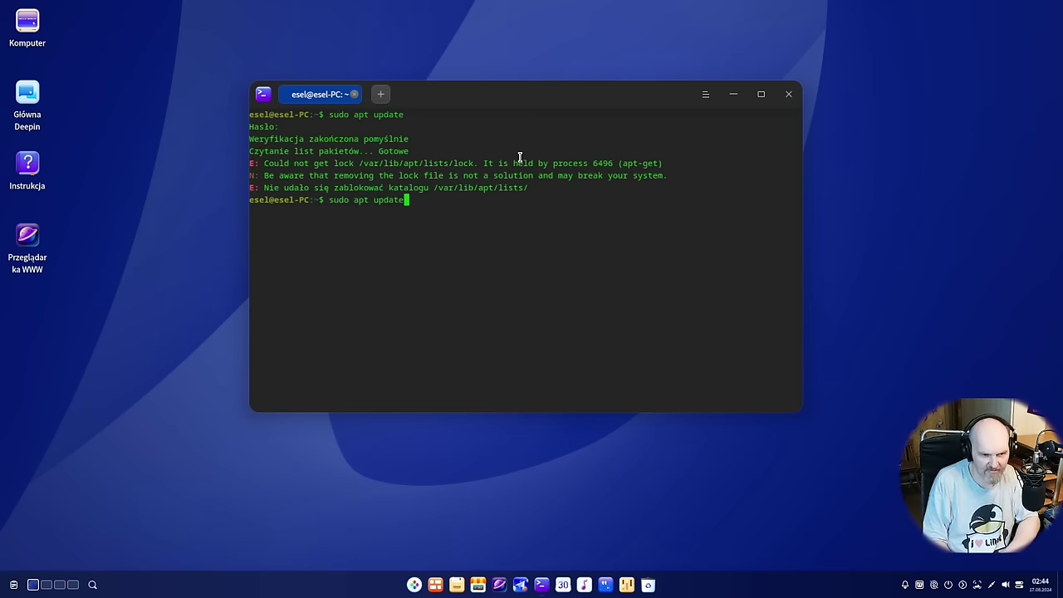
pyautogui.press('Return')
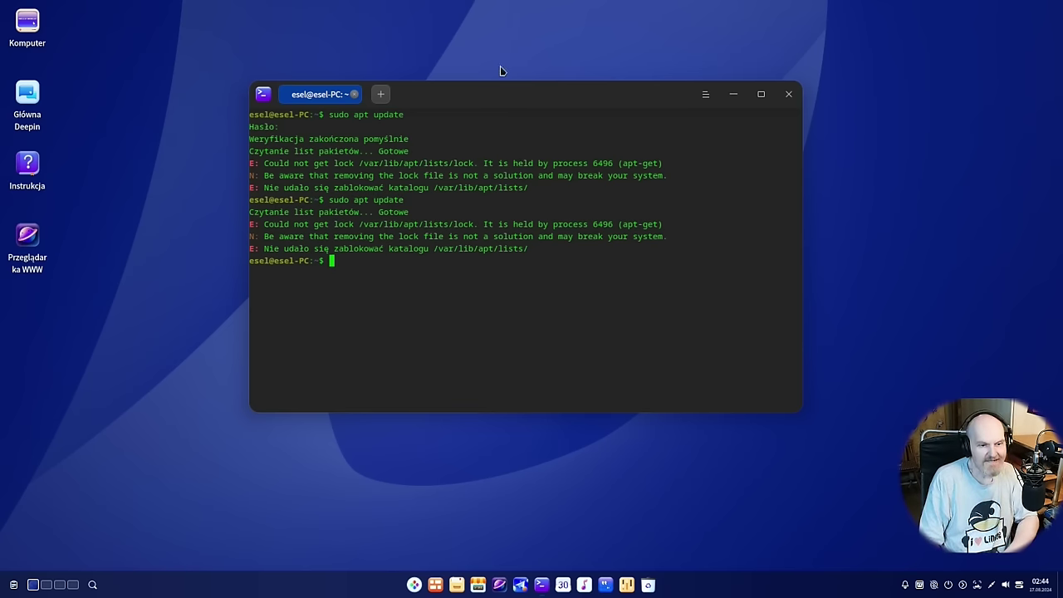
pyautogui.moveTo(468, 95); pyautogui.dragTo(445, 109)
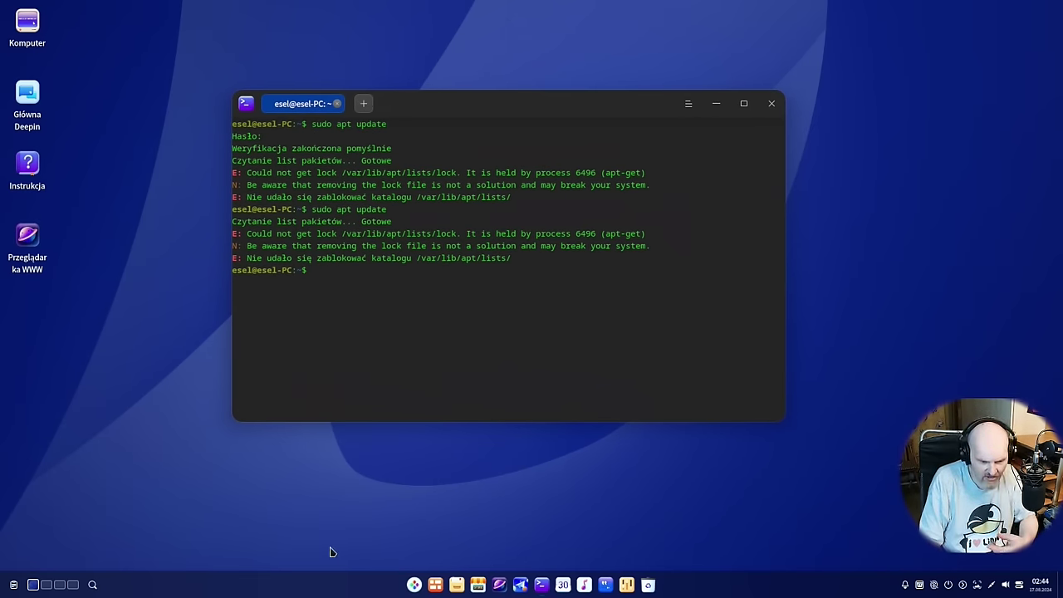
# Step: Browse the launcher's full list of installed applications and its frequently used apps, and close the launcher
pyautogui.click(414, 585)
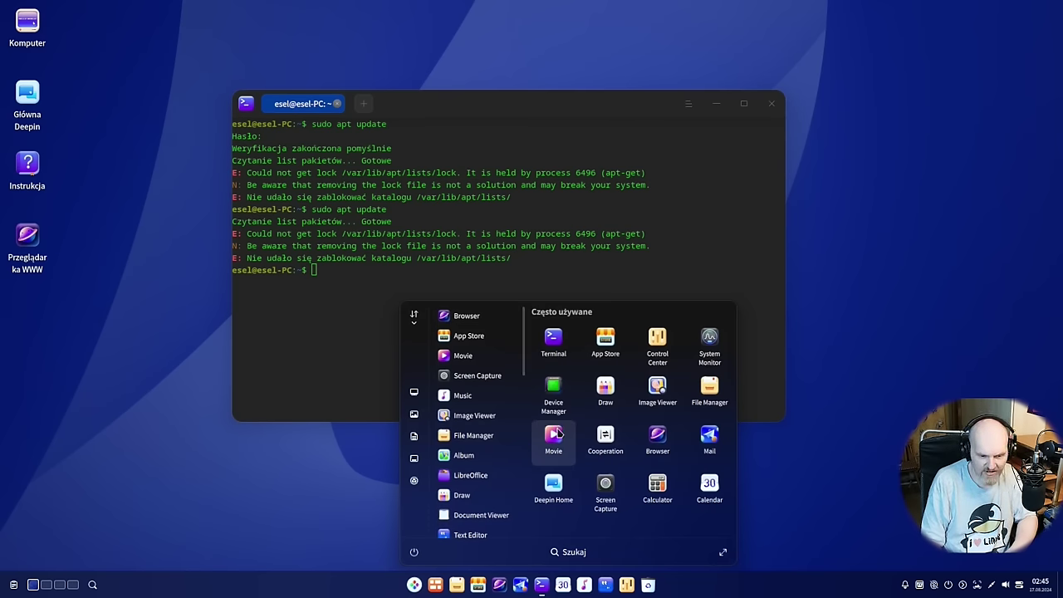
pyautogui.scroll(-10, 470, 478)
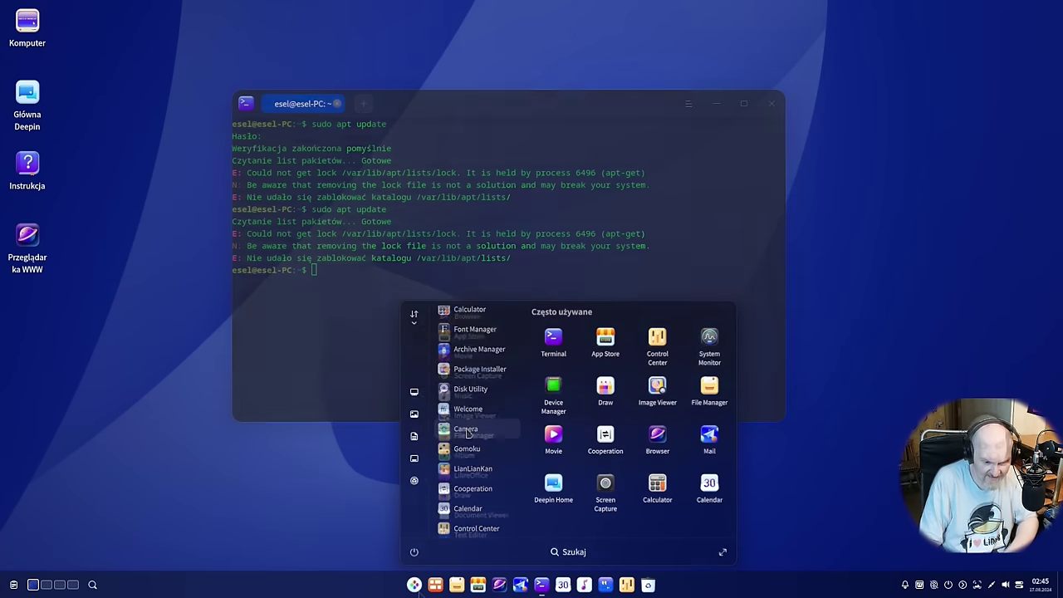
pyautogui.scroll(5, 467, 433)
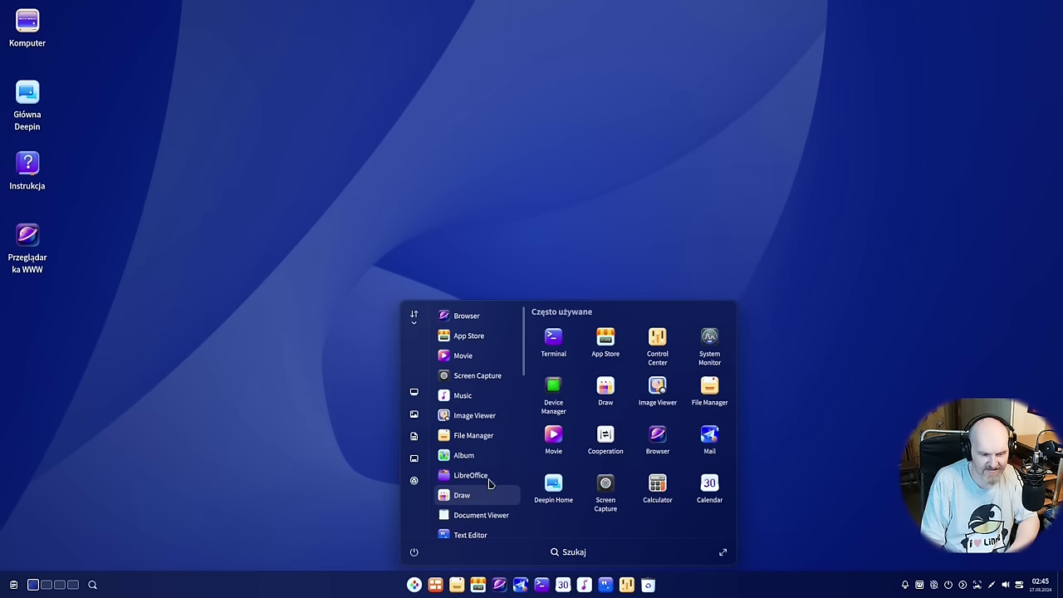
pyautogui.scroll(-6, 487, 490)
pyautogui.scroll(-2, 492, 497)
pyautogui.scroll(8, 490, 490)
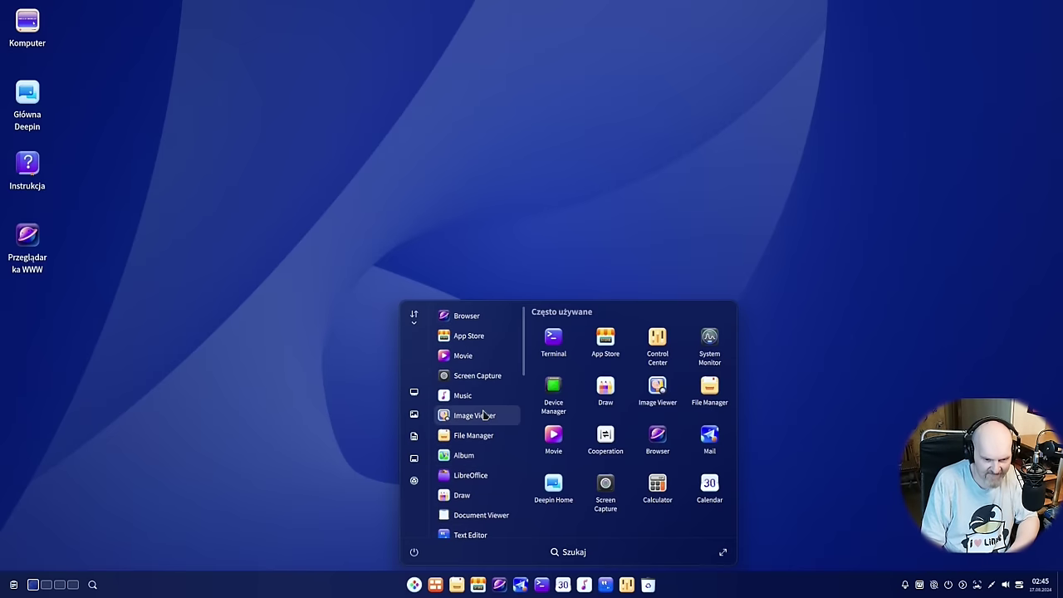
pyautogui.click(510, 253)
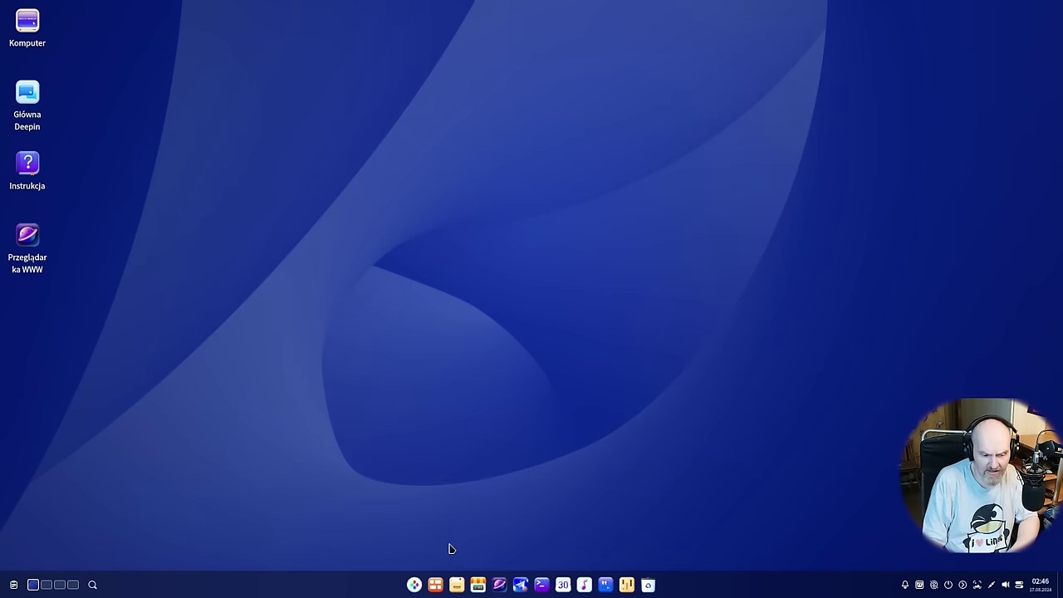
pyautogui.click(413, 585)
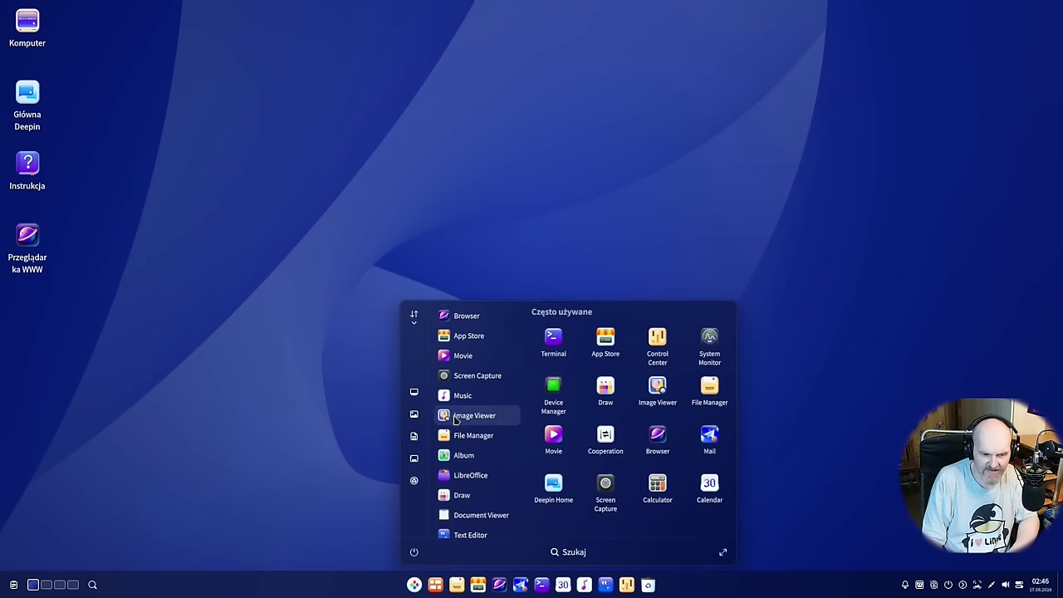
pyautogui.click(327, 216)
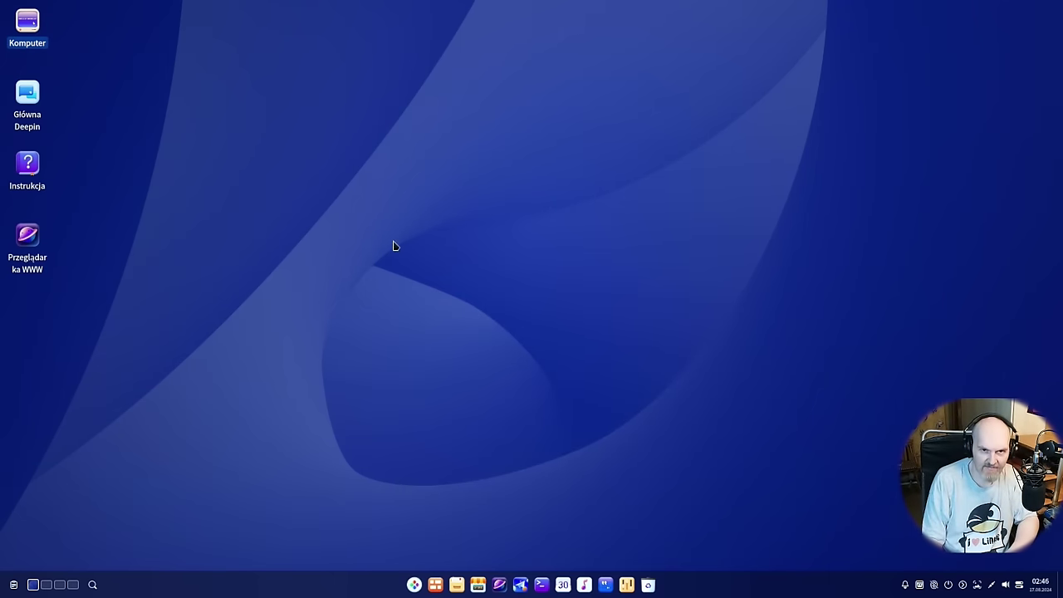
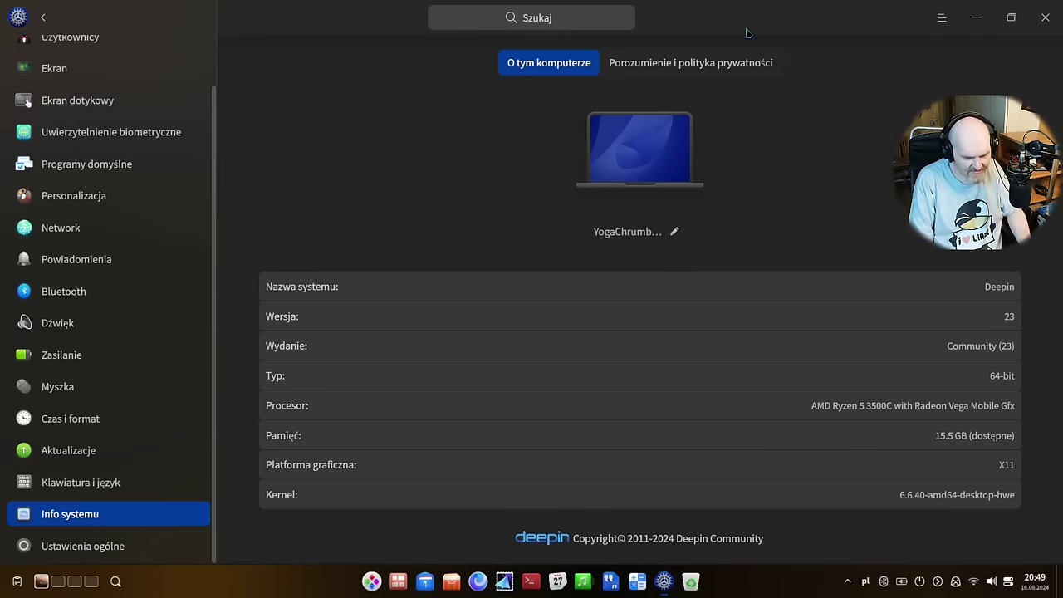
# Step: Close and reopen the Control Center, and restore it from full screen to a movable window on the desktop
pyautogui.click(1045, 16)
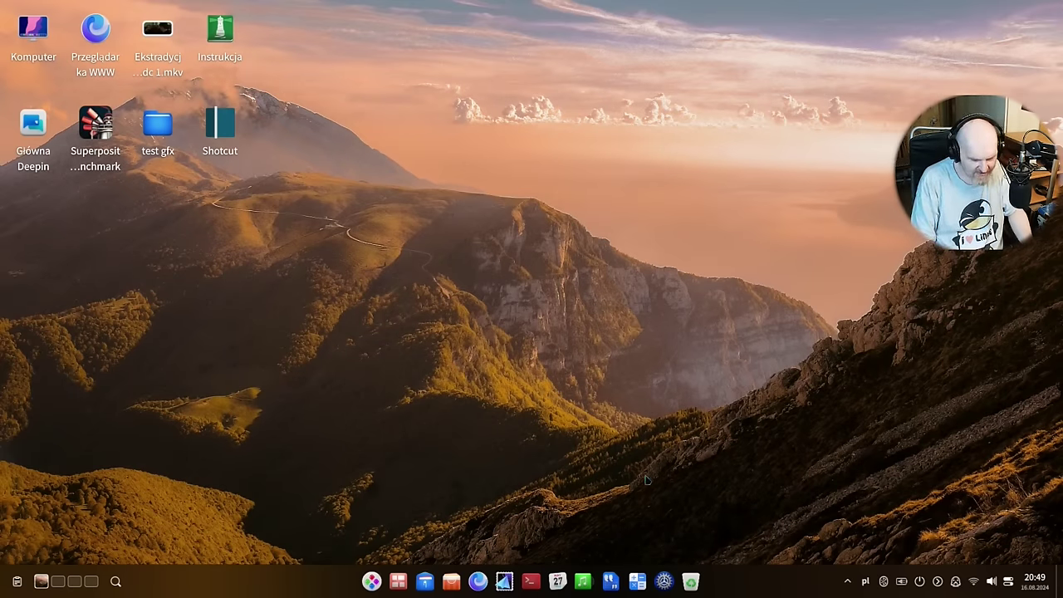
pyautogui.click(664, 580)
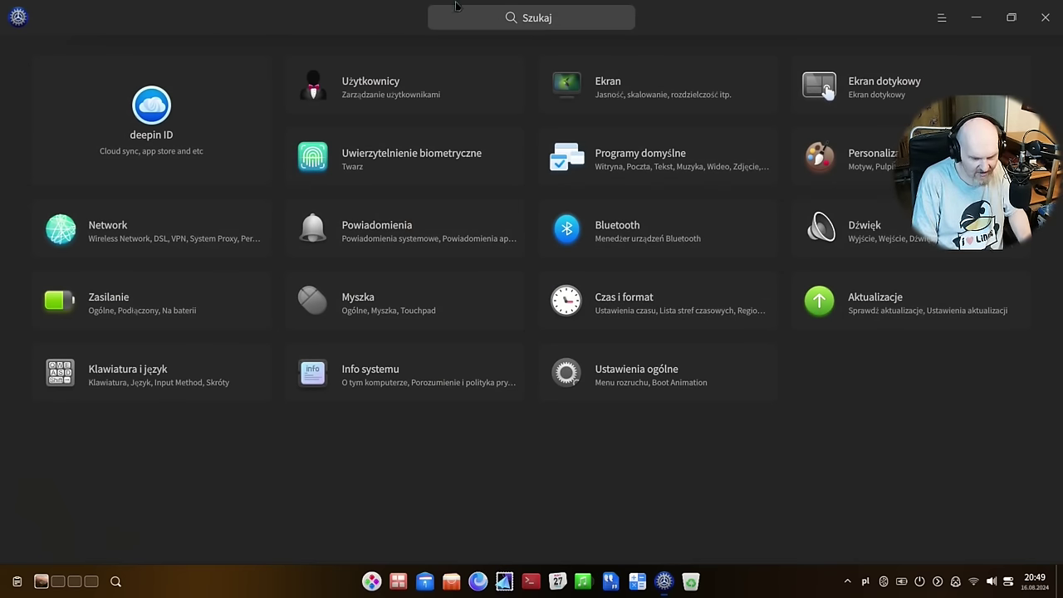
pyautogui.moveTo(672, 33); pyautogui.dragTo(647, 82)
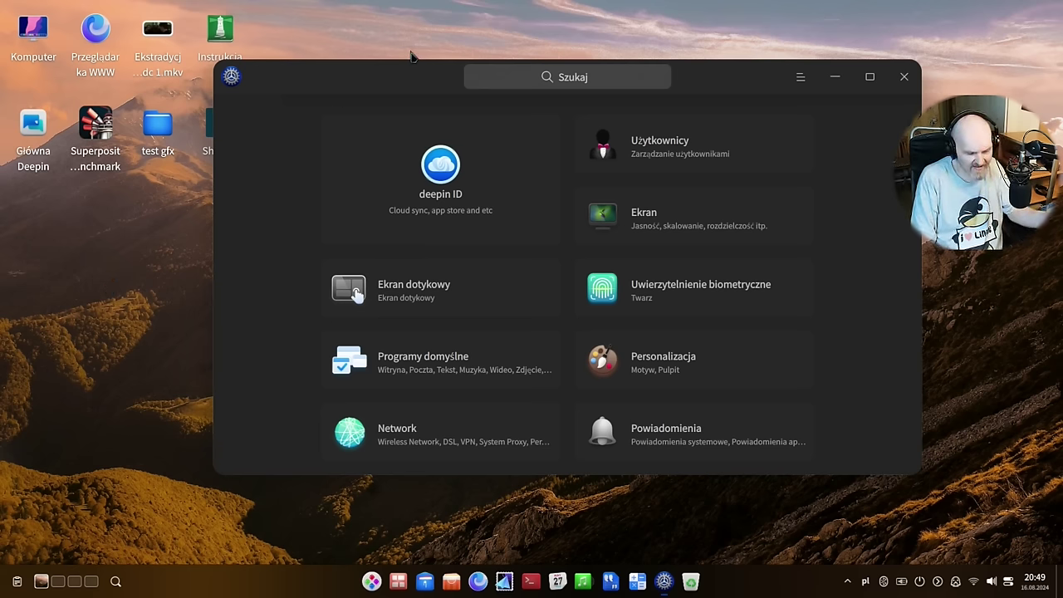
pyautogui.moveTo(402, 68); pyautogui.dragTo(316, 111)
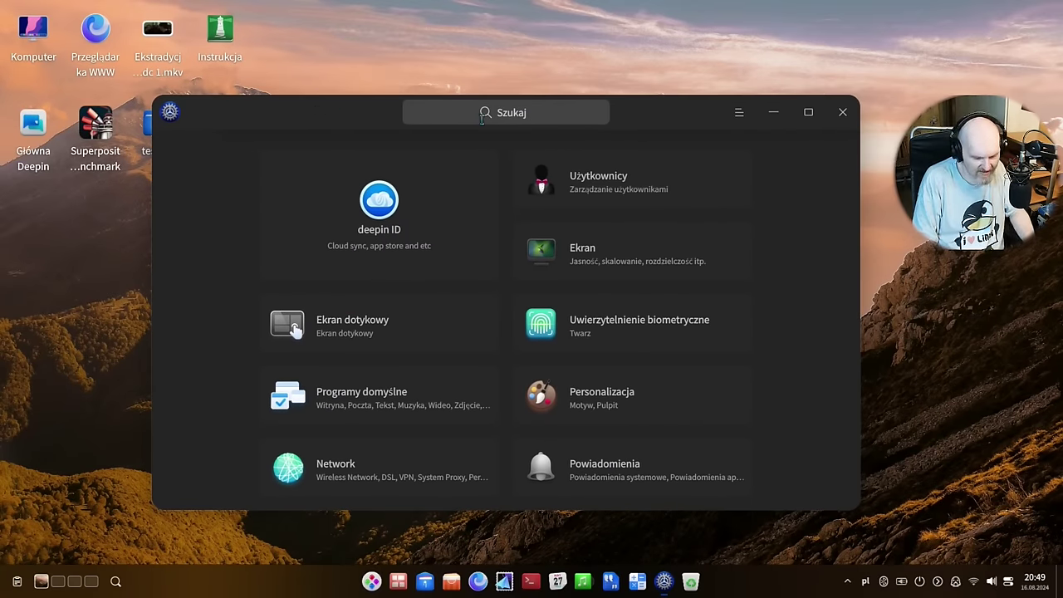
# Step: Review the display settings (Ekran) and the touchscreen settings (Ekran dotykowy), repositioning the Control Center window
pyautogui.click(584, 238)
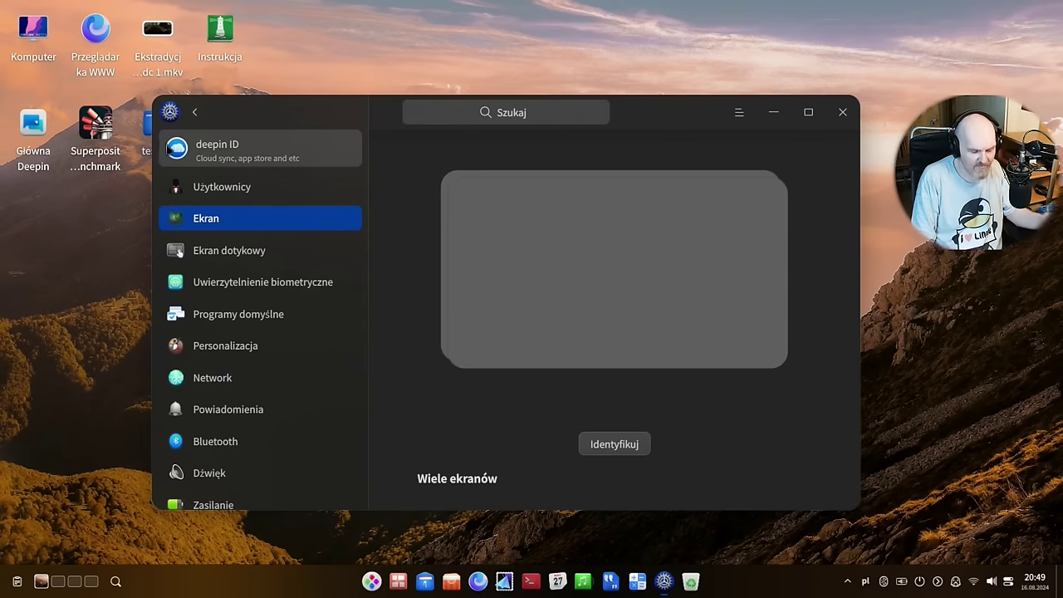
pyautogui.scroll(-10, 631, 221)
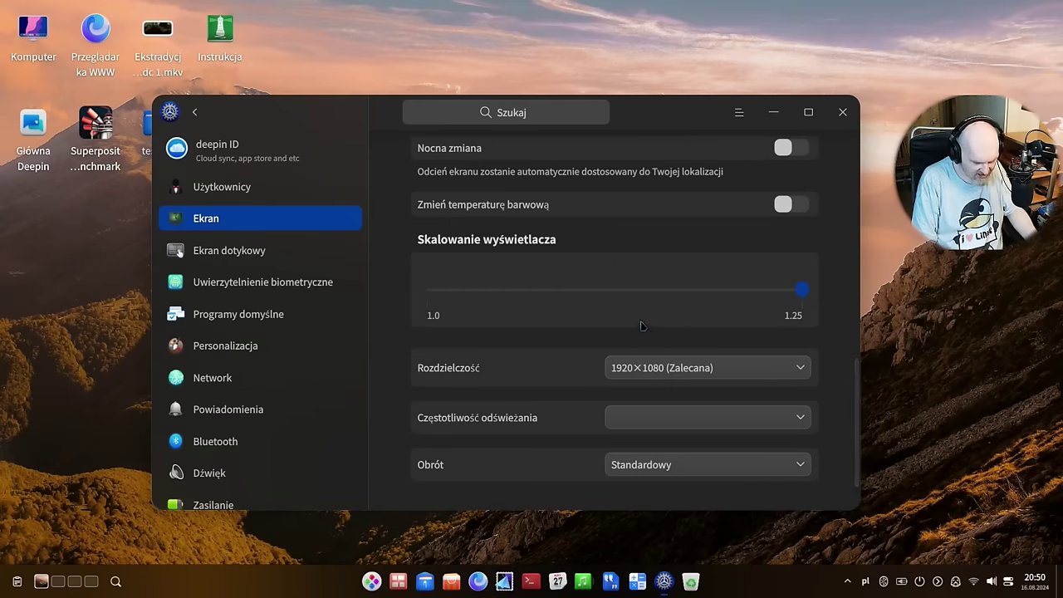
pyautogui.scroll(10, 640, 320)
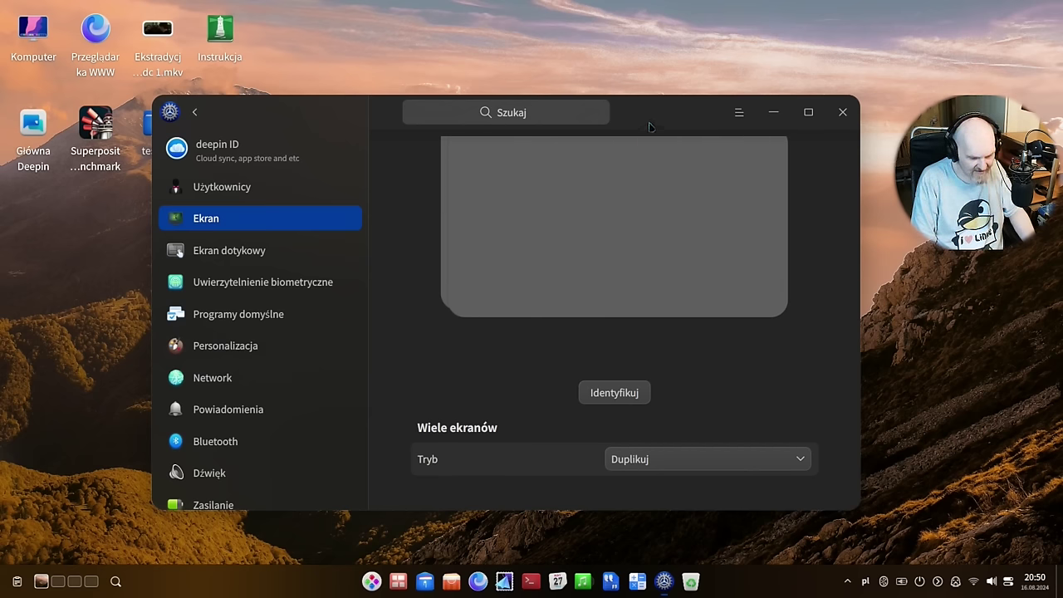
pyautogui.moveTo(647, 120); pyautogui.dragTo(662, 73)
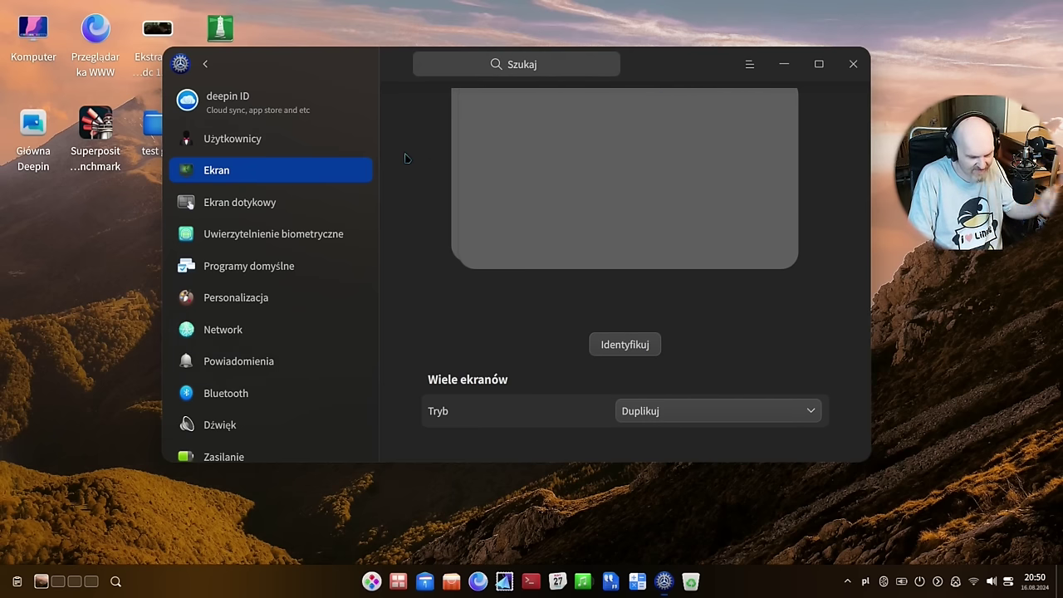
pyautogui.click(280, 204)
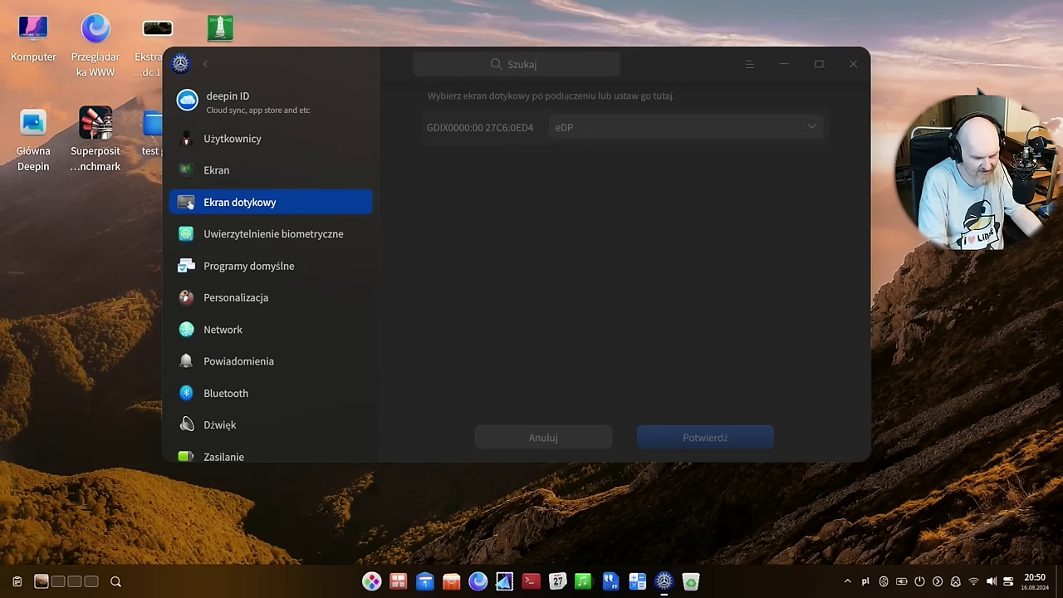
pyautogui.moveTo(184, 204); pyautogui.dragTo(203, 222)
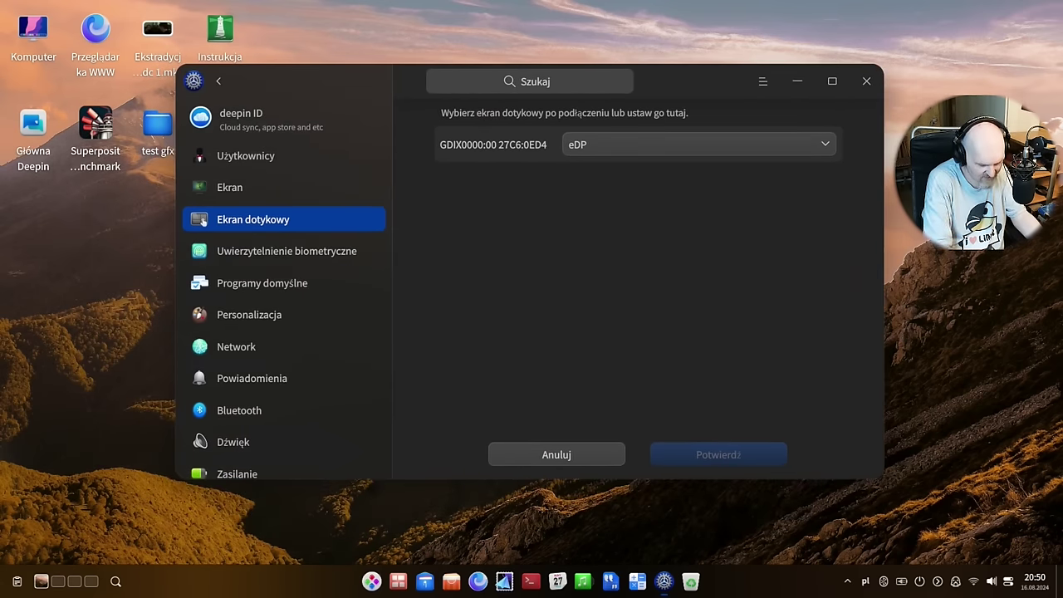
# Step: Launch the Browser and Image Viewer from the application launcher
pyautogui.press('super')
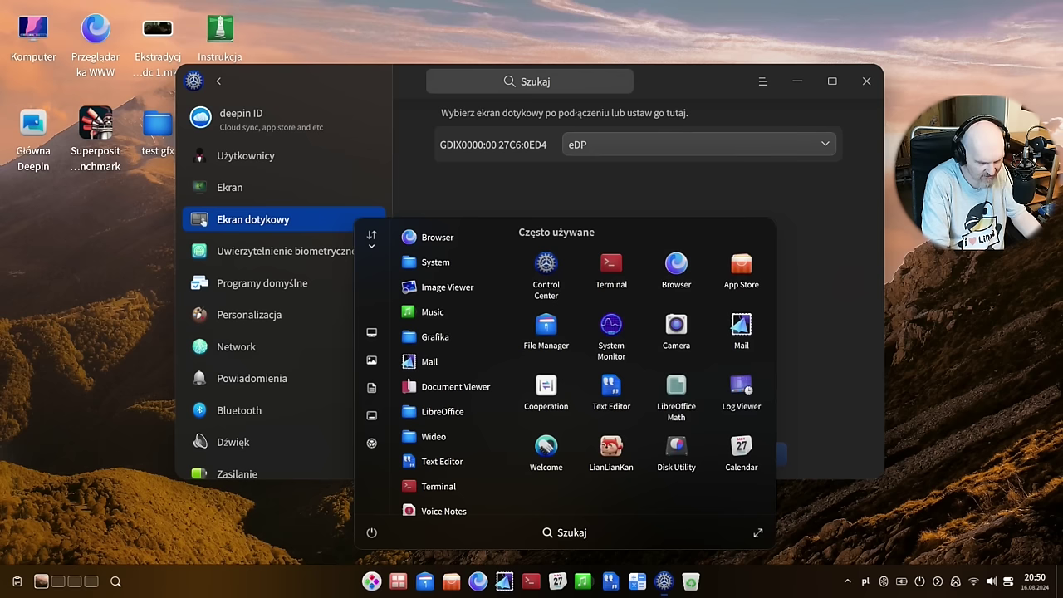
pyautogui.press('Down')
pyautogui.press('Down')
pyautogui.press('Return')
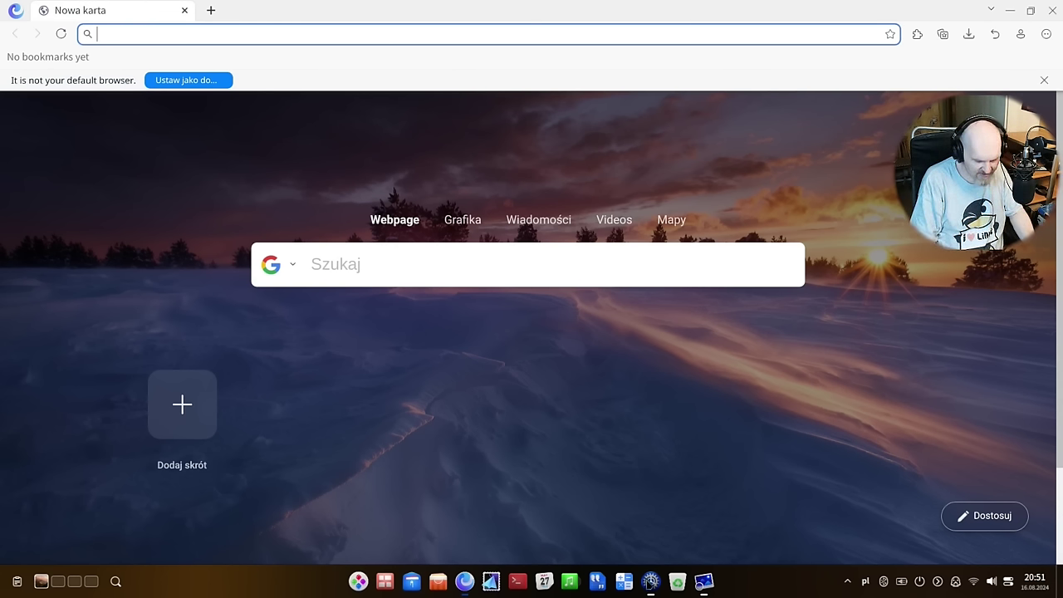
# Step: Return to the Control Center's display settings and set the screen rotation (Obrót) to 180°
pyautogui.click(651, 581)
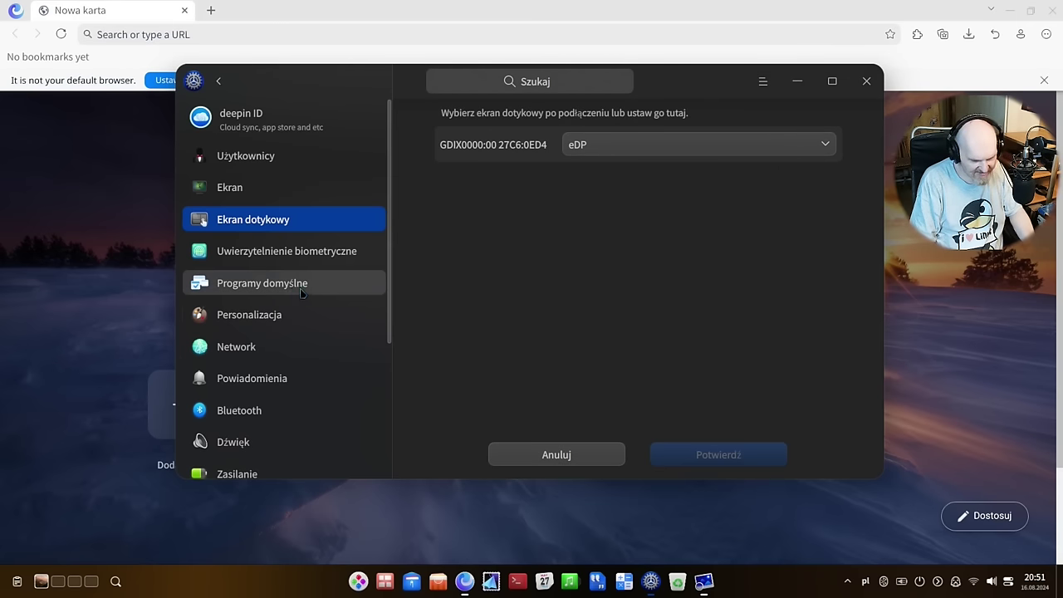
pyautogui.click(257, 194)
pyautogui.scroll(-8, 605, 308)
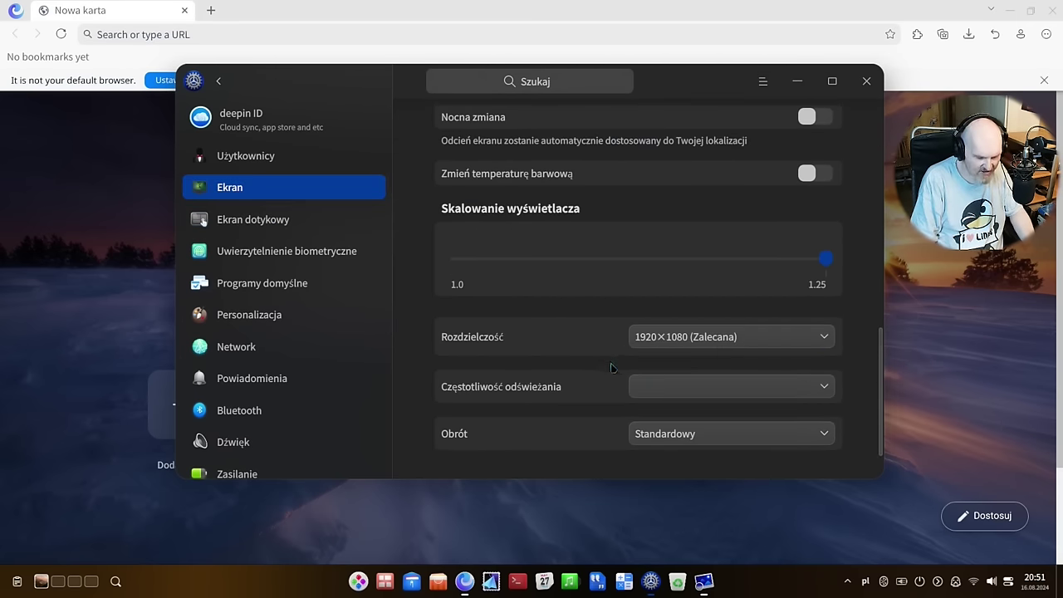
pyautogui.click(686, 434)
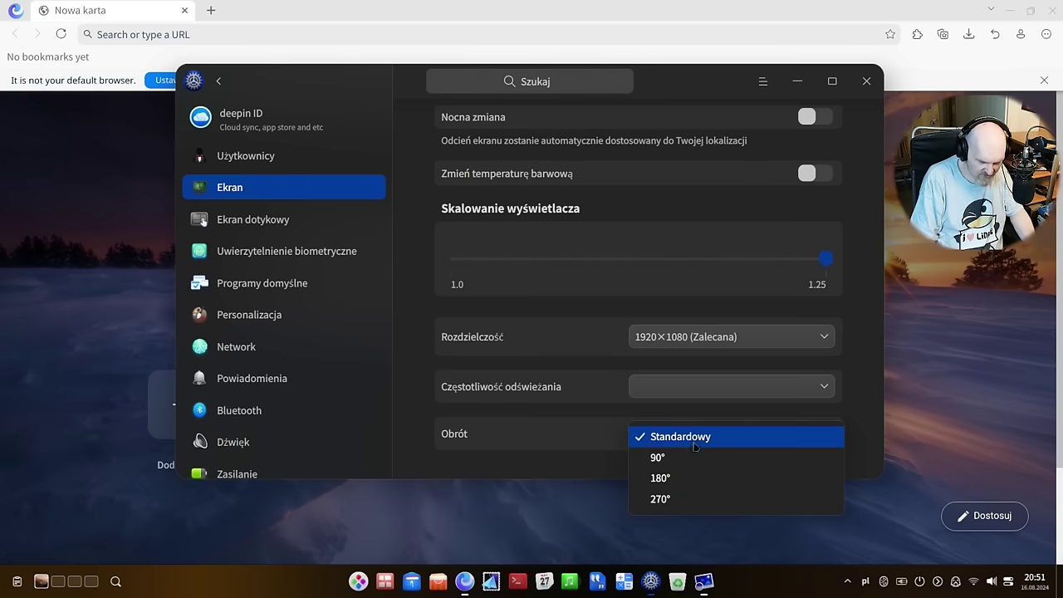
pyautogui.click(660, 478)
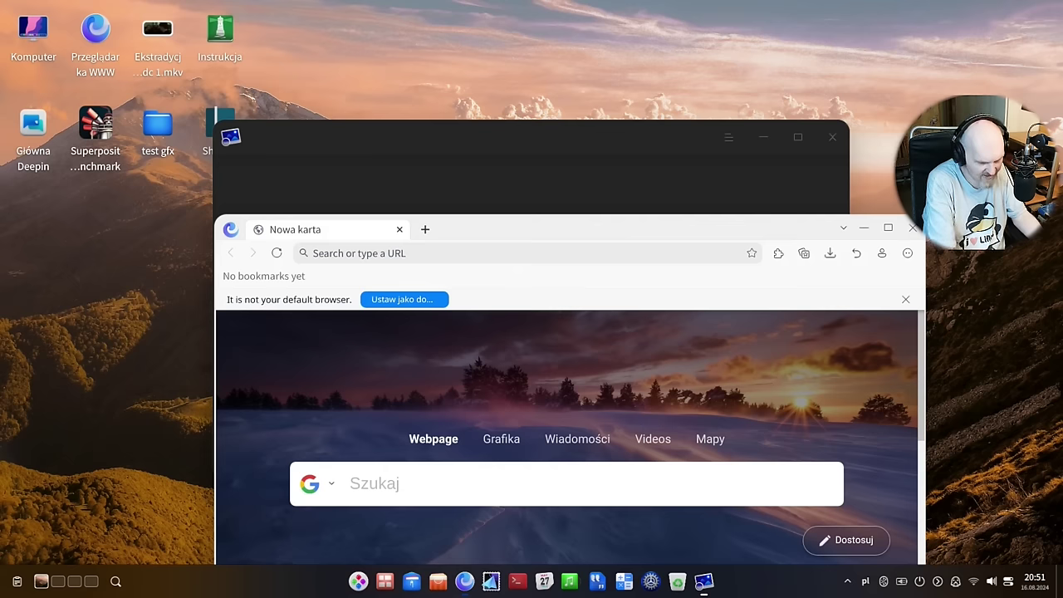
# Step: Tile the browser on the right half of the screen beside Image Viewer, and open the Calendar
pyautogui.moveTo(582, 229); pyautogui.dragTo(1062, 183)
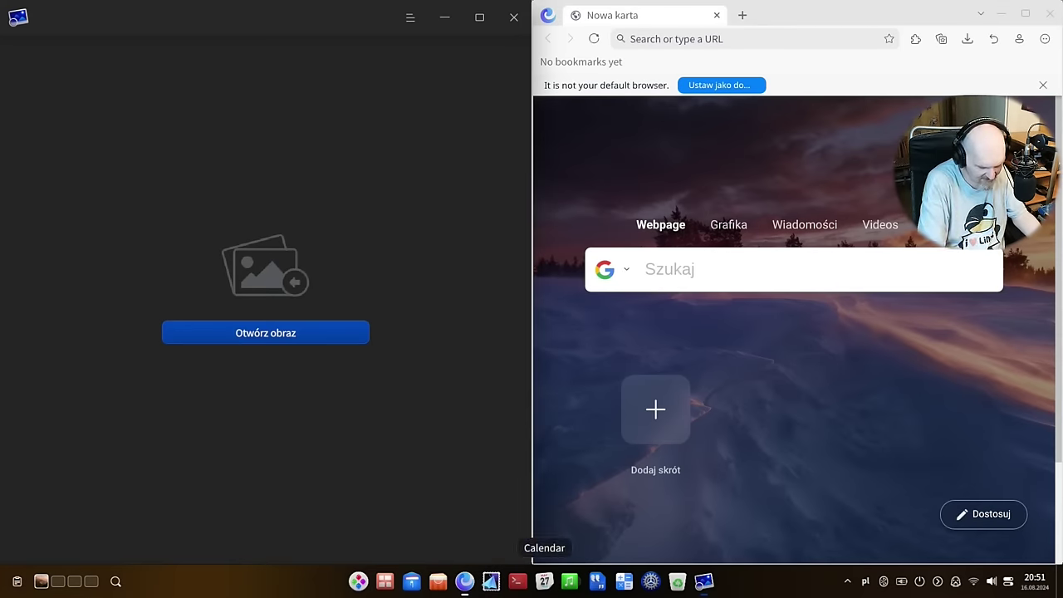
pyautogui.click(544, 581)
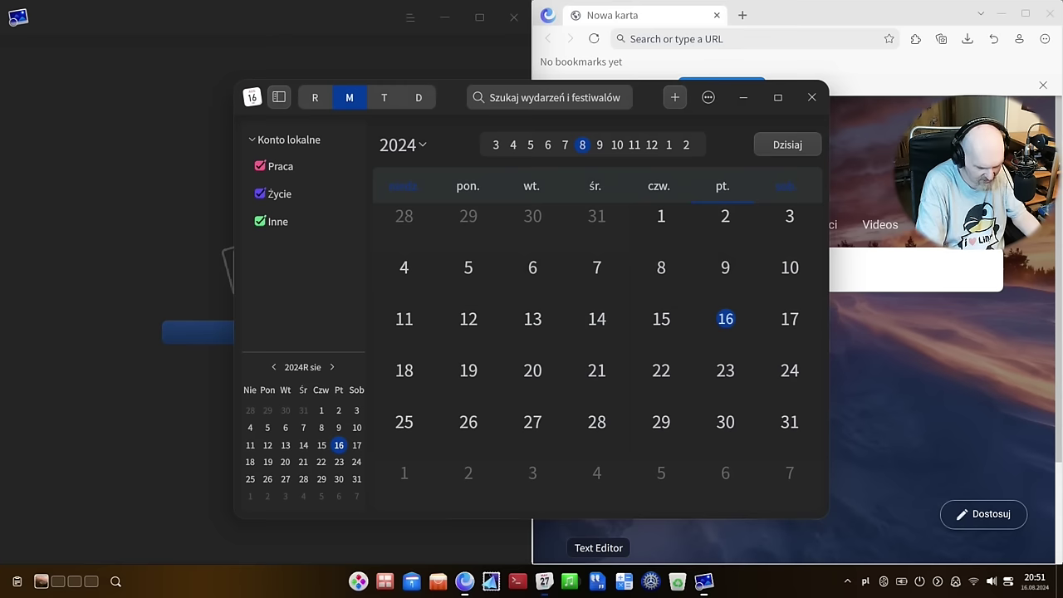
# Step: Reorder the Browser and Music entries in the launcher's application list, and launch Voice Notes
pyautogui.press('super+space')
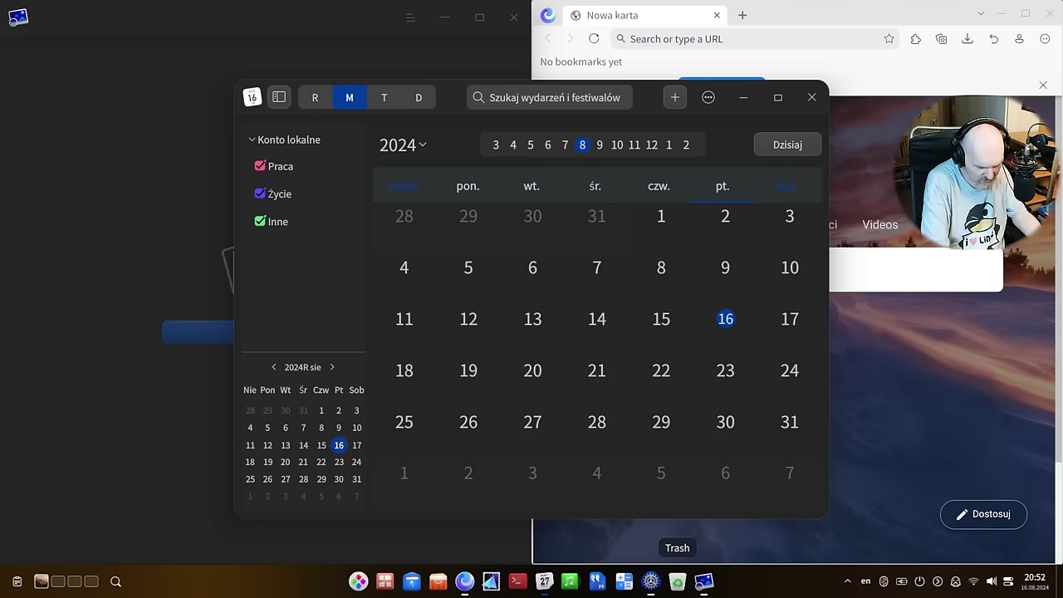
pyautogui.click(358, 582)
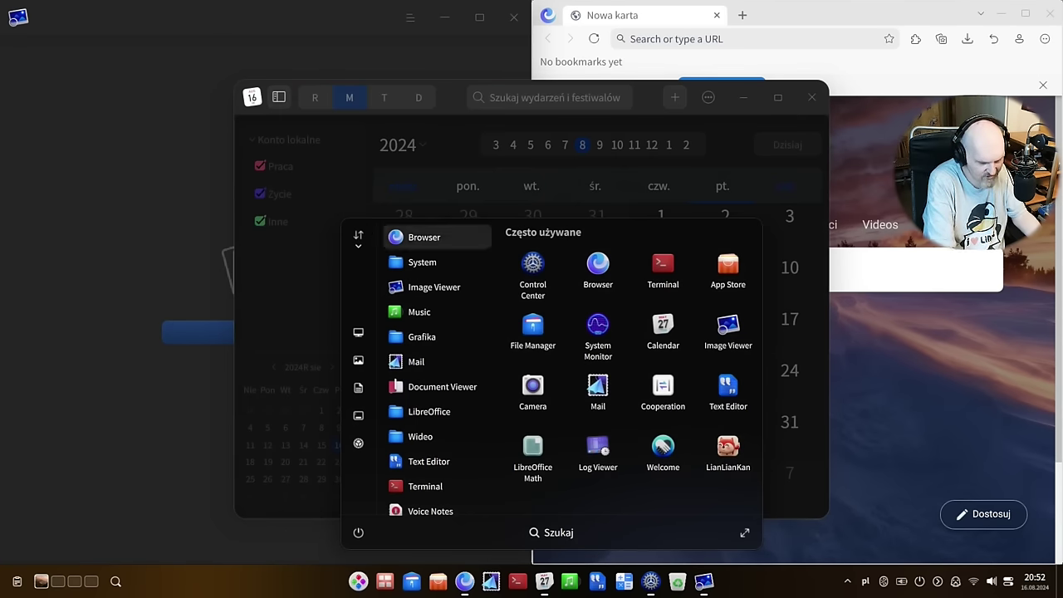
pyautogui.moveTo(407, 238); pyautogui.dragTo(438, 336)
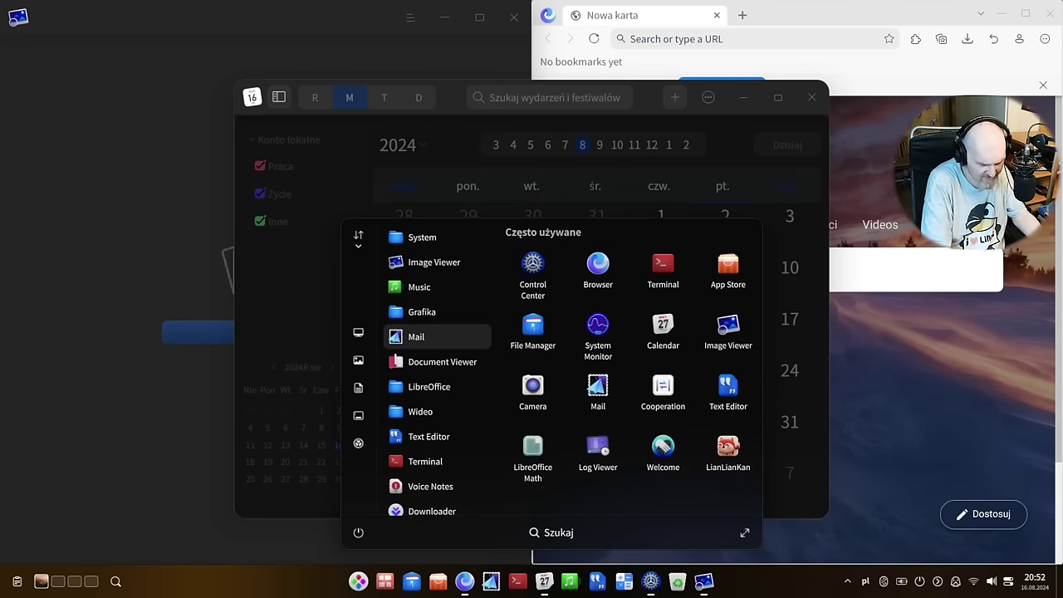
pyautogui.moveTo(416, 287); pyautogui.dragTo(733, 117)
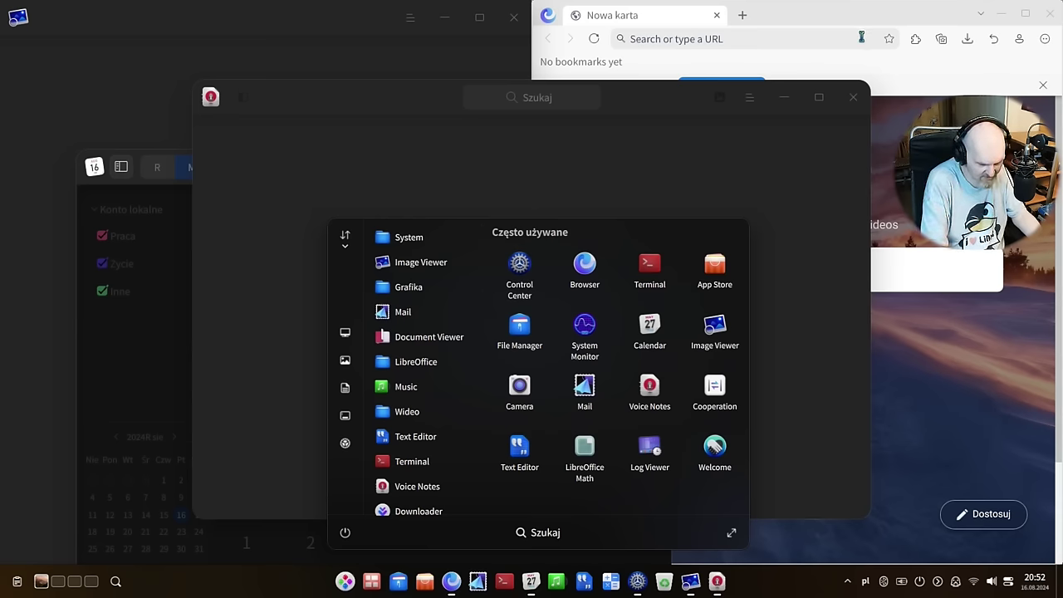
# Step: Launch Camera, switch to the laptop's other camera and back again
pyautogui.click(519, 385)
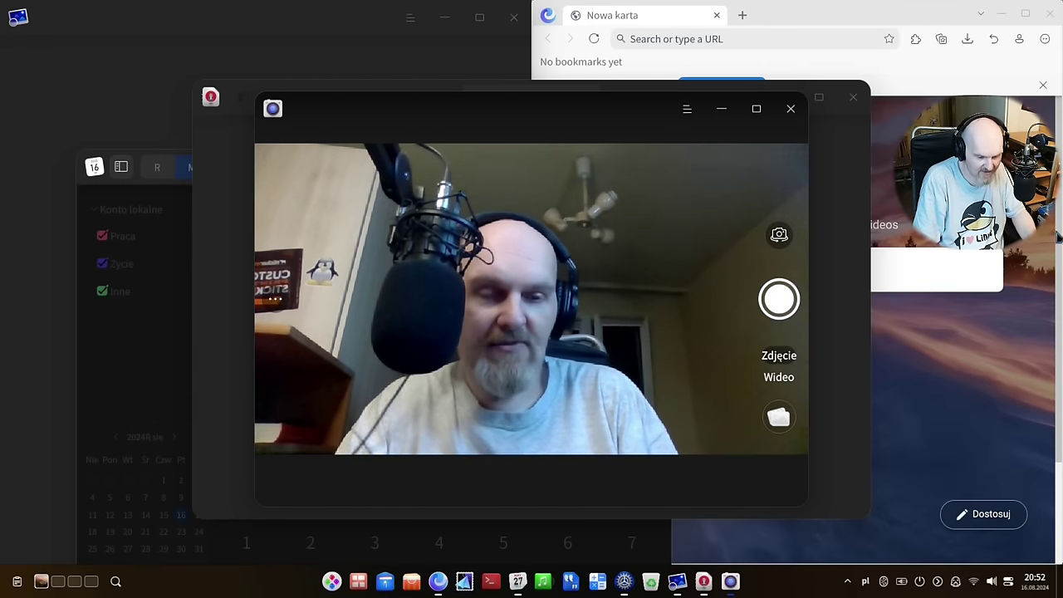
pyautogui.click(782, 236)
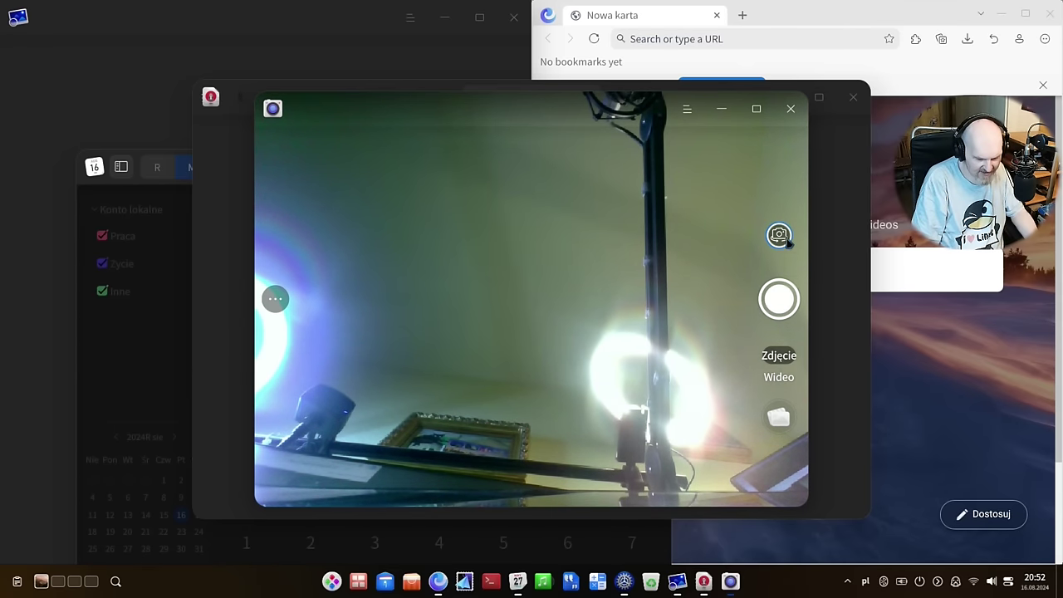
pyautogui.click(779, 239)
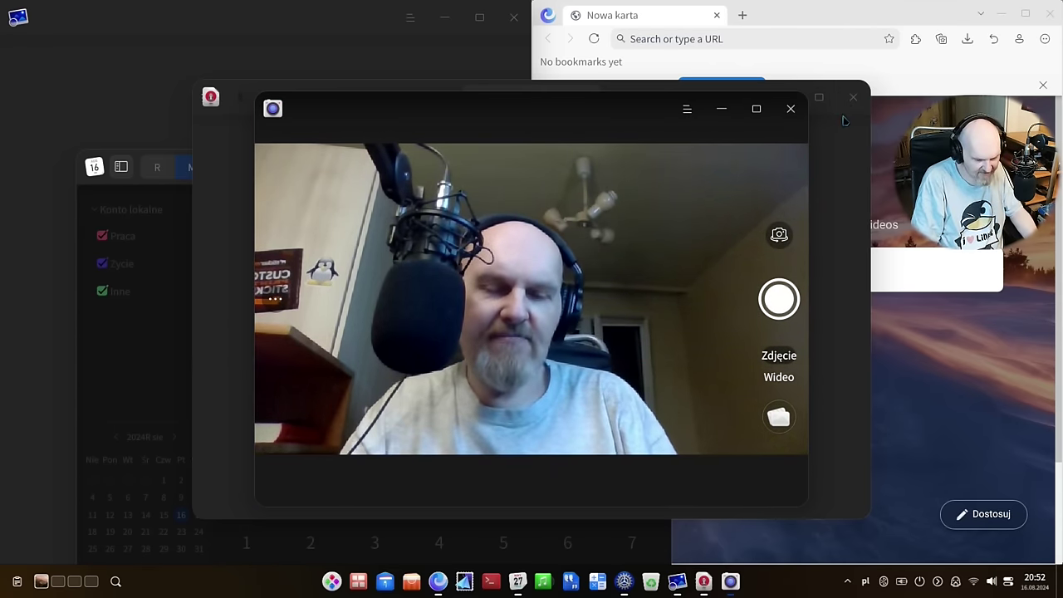
# Step: Move the Camera and Voice Notes windows aside, and dismiss the Notification Center
pyautogui.moveTo(532, 108); pyautogui.dragTo(456, 377)
pyautogui.moveTo(374, 97); pyautogui.dragTo(637, 171)
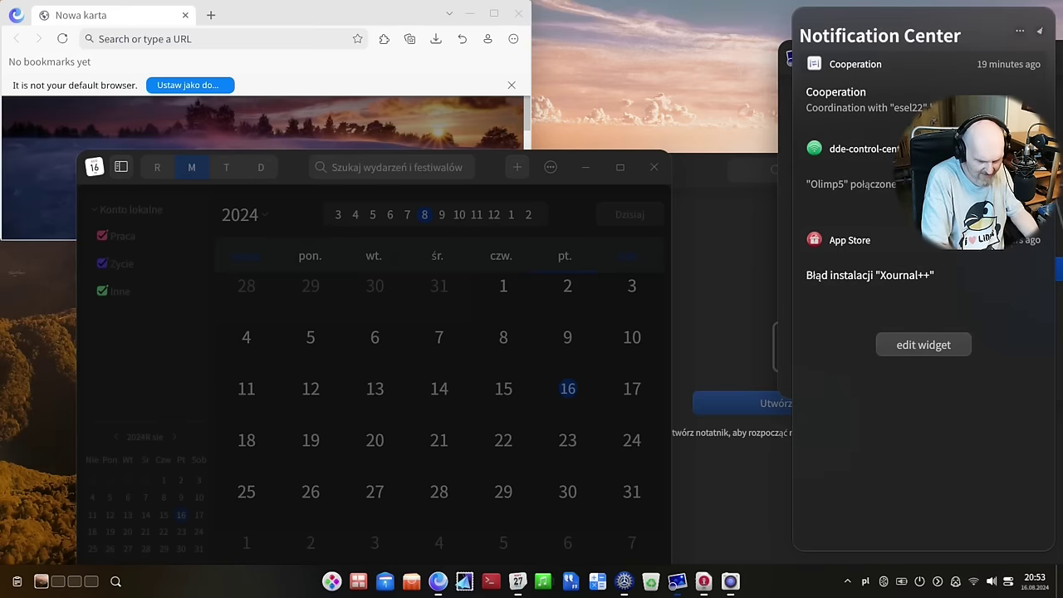
pyautogui.press('Escape')
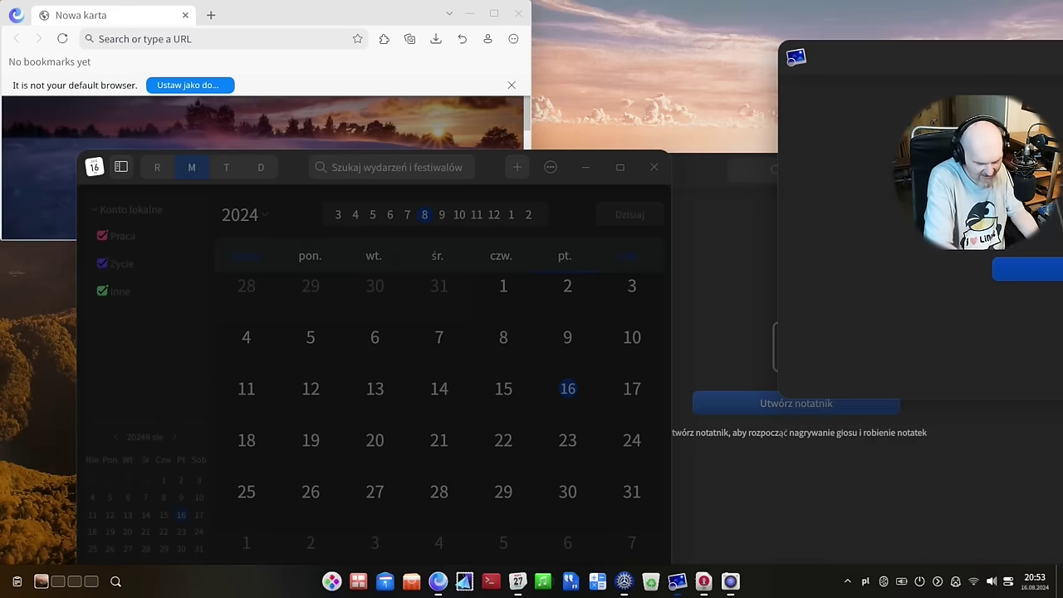
pyautogui.hotkey('ctrl', 'alt', 'v')
pyautogui.press('Escape')
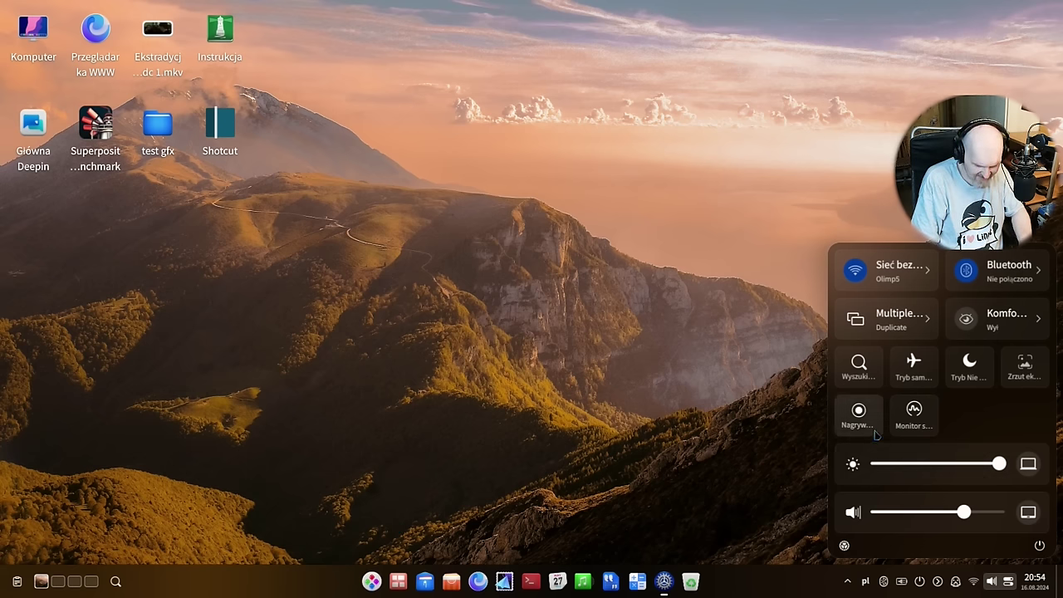
# Step: Go from the quick settings to the sound settings (Dźwięk) and check the available input devices under Wejście
pyautogui.rightClick(896, 510)
pyautogui.click(936, 544)
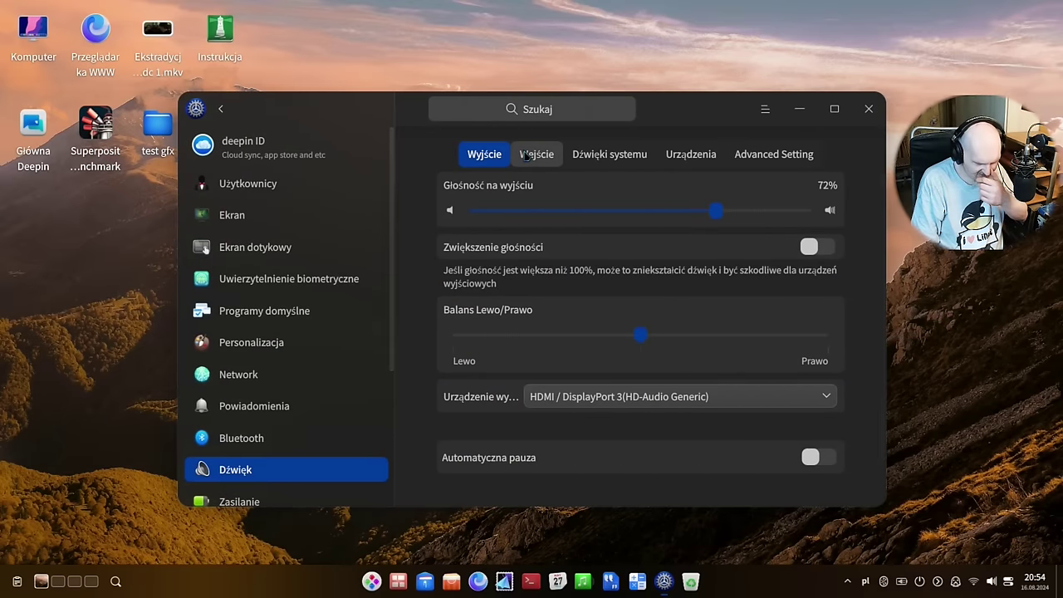
pyautogui.click(531, 154)
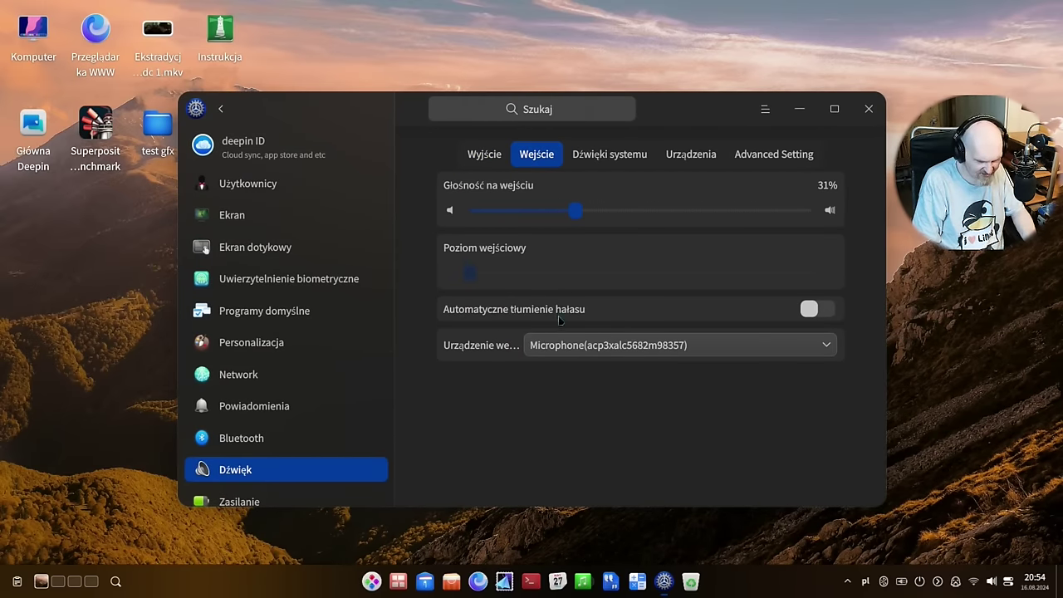
pyautogui.click(612, 349)
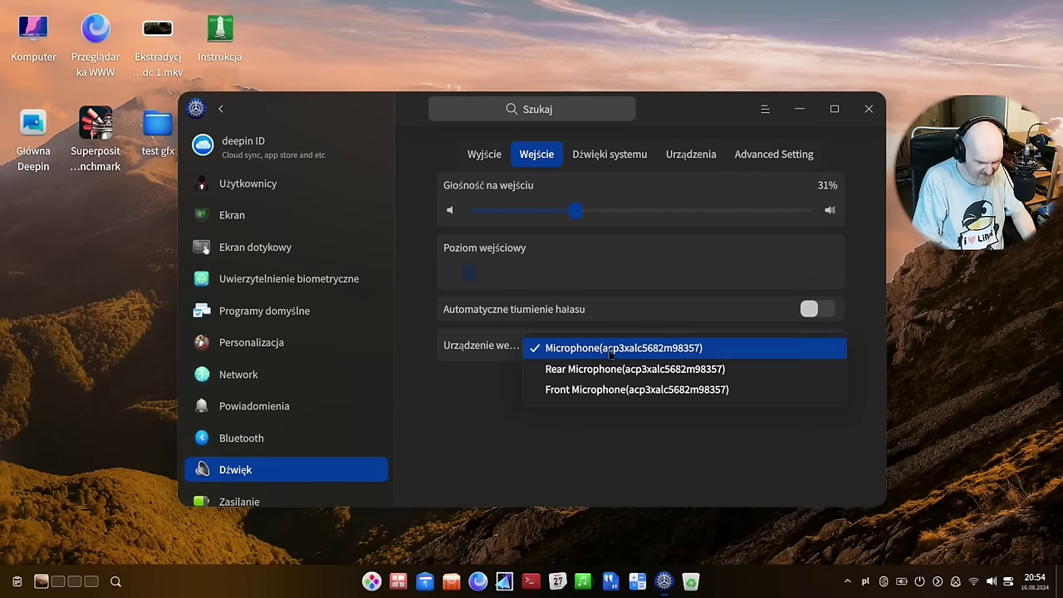
pyautogui.click(620, 413)
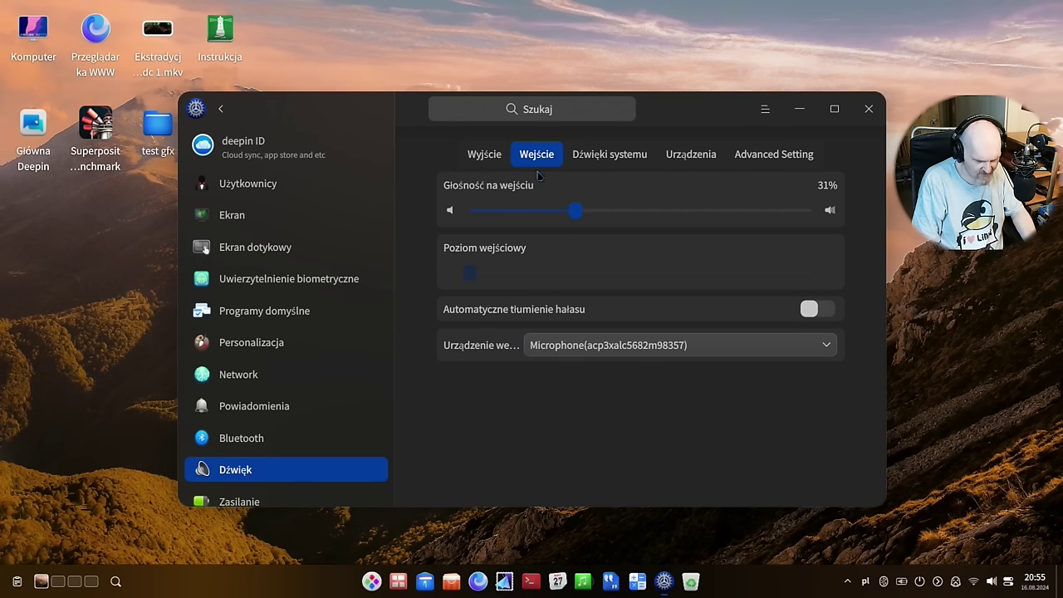
# Step: Check the available sound output devices under Wyjście
pyautogui.moveTo(488, 152); pyautogui.dragTo(490, 152)
pyautogui.click(492, 156)
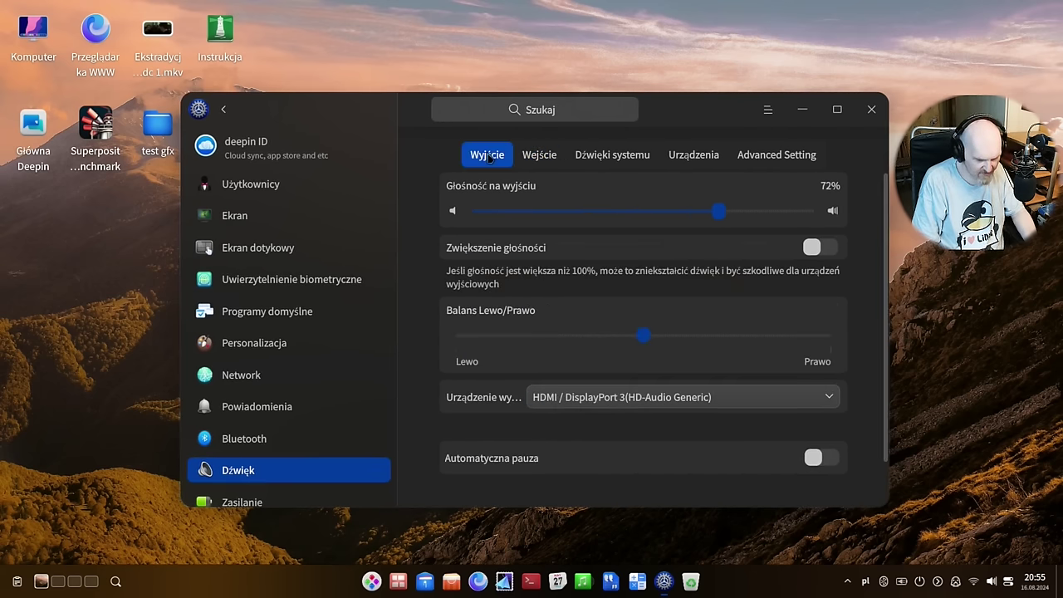
pyautogui.click(615, 399)
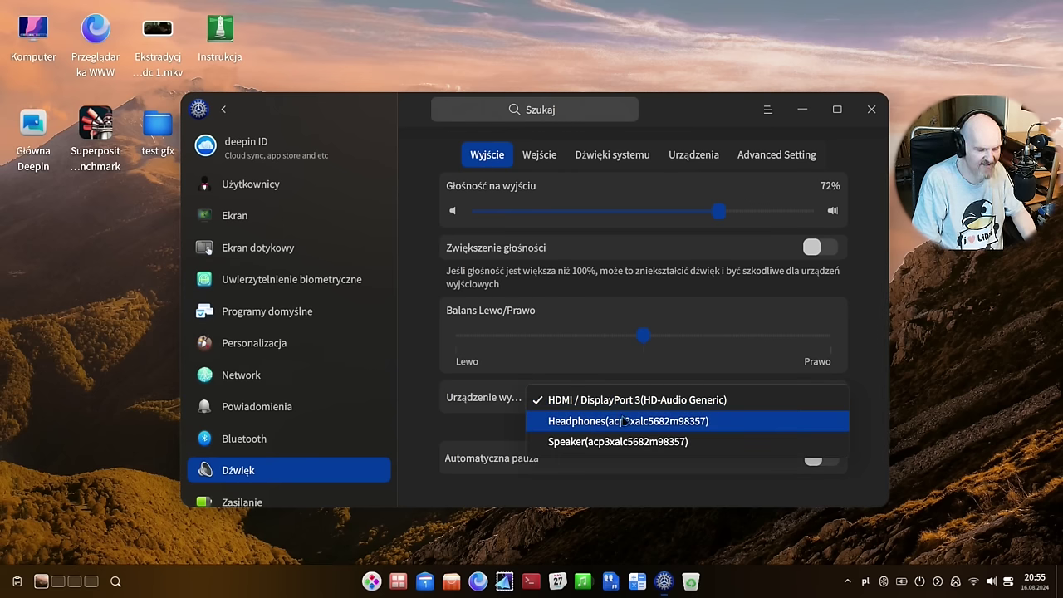
# Step: Open the System Monitor and tile it on the left half of the screen, with the Control Center on the right half
pyautogui.hotkey('ctrl', 'alt', 'Escape')
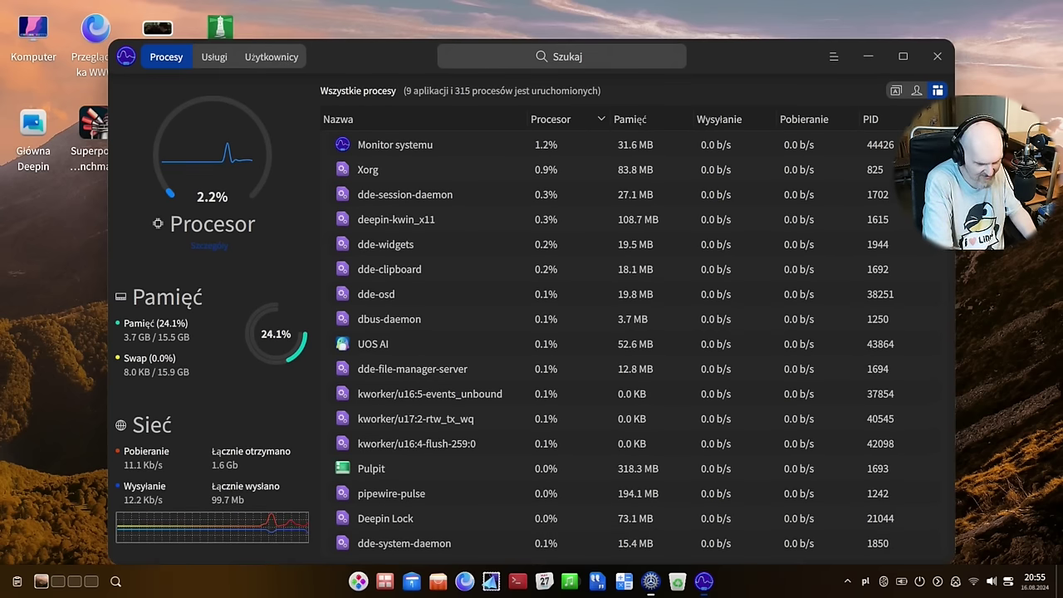
pyautogui.moveTo(374, 57); pyautogui.dragTo(314, 327)
pyautogui.click(227, 252)
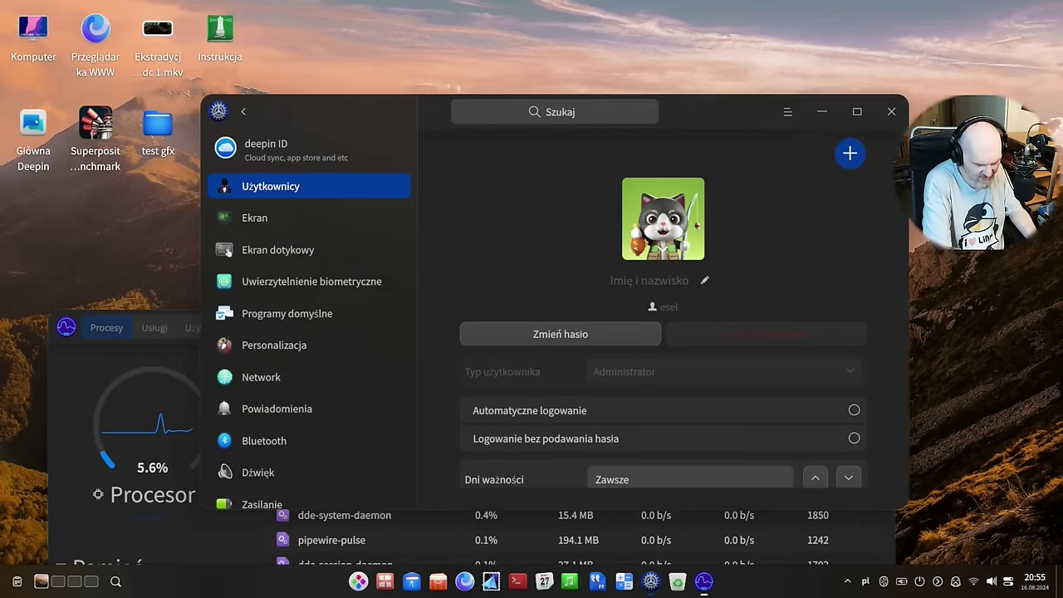
pyautogui.press('super+Right')
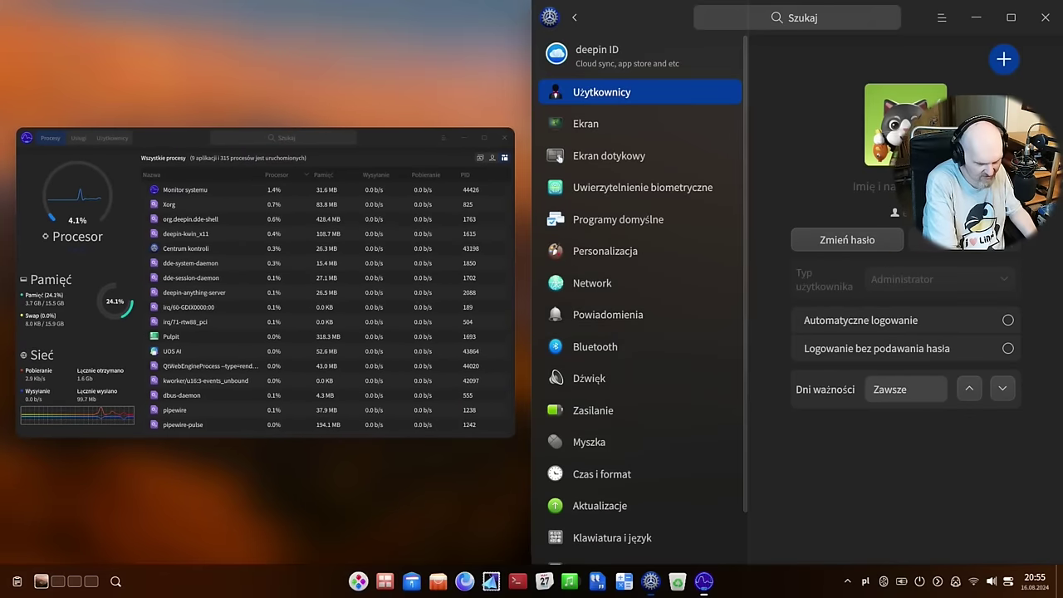
pyautogui.press('super+Left')
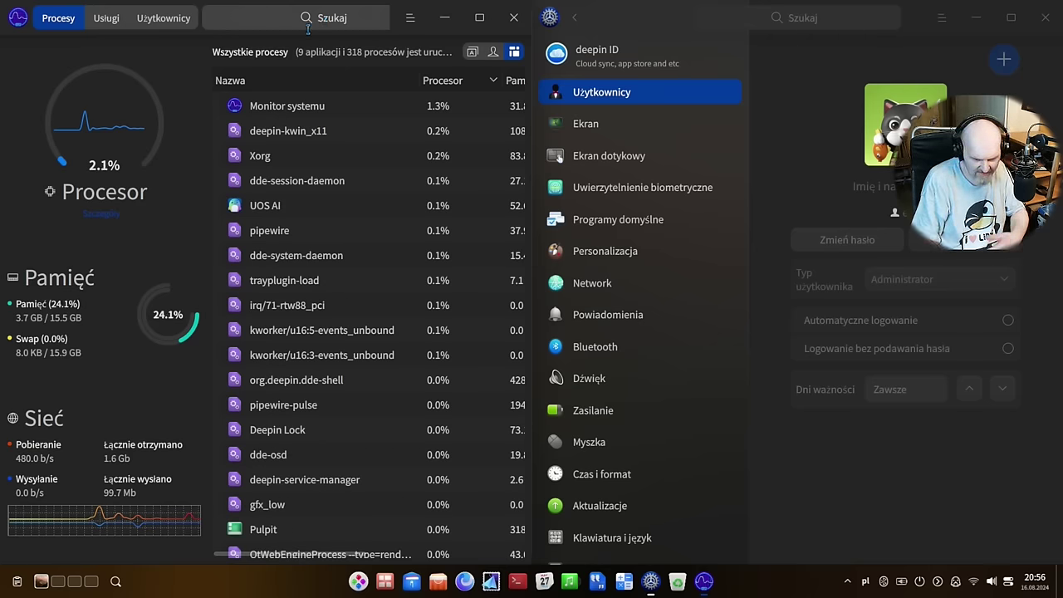
# Step: Close the Control Center, the System Monitor and the LibreOffice Draw window
pyautogui.click(1045, 17)
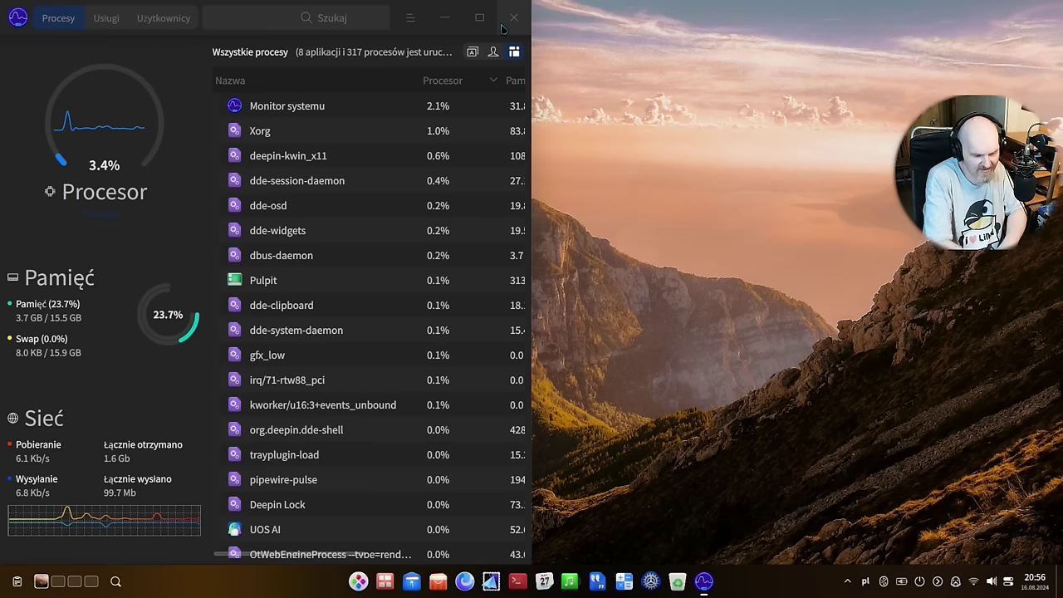
pyautogui.click(513, 18)
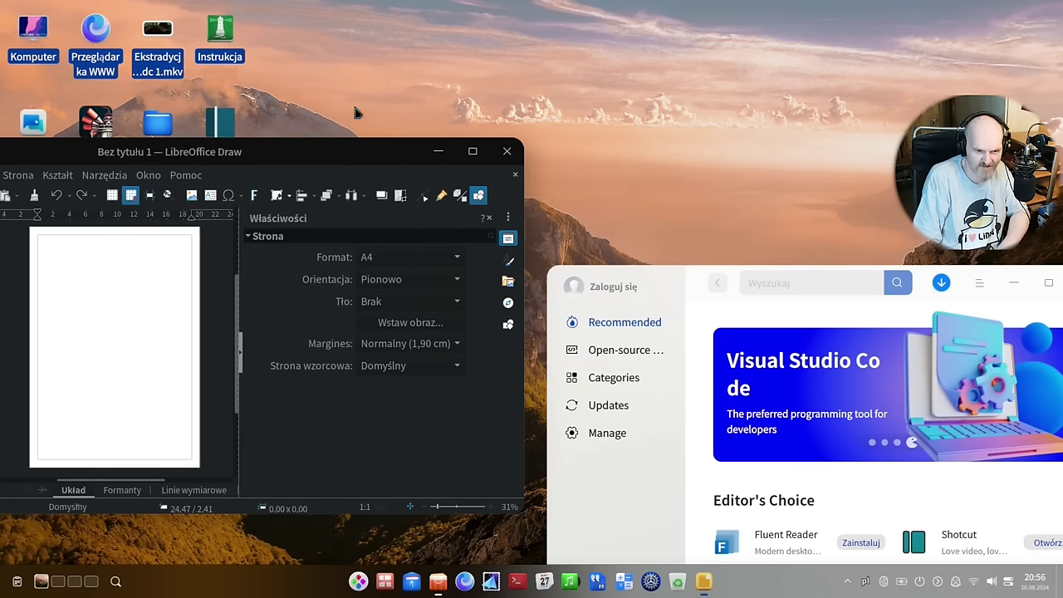
pyautogui.click(507, 151)
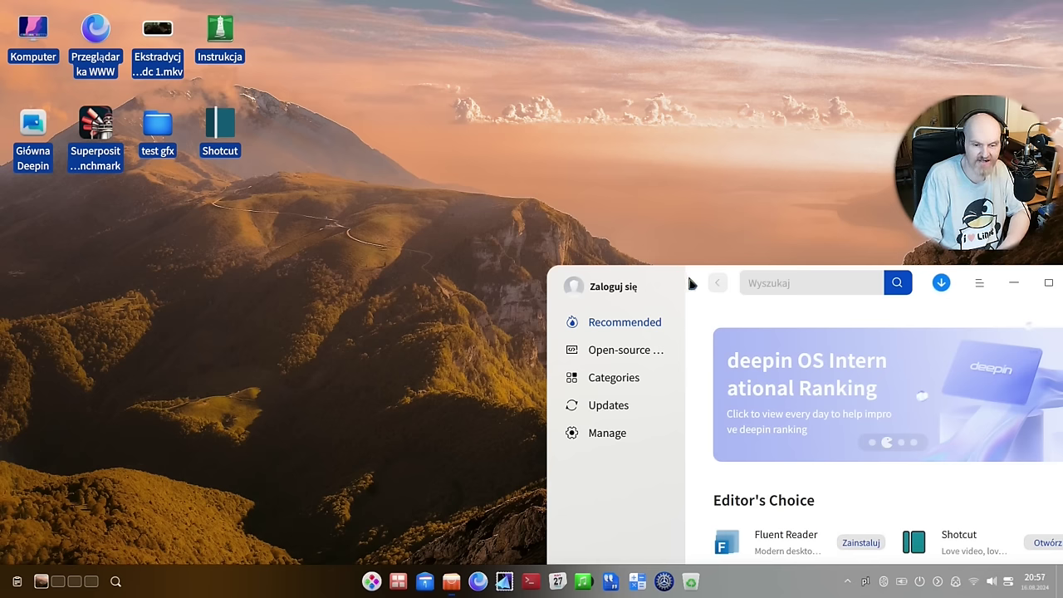
# Step: Move the App Store window up from the screen's lower corner, and maximize and close the small browser window
pyautogui.moveTo(696, 282); pyautogui.dragTo(506, 7)
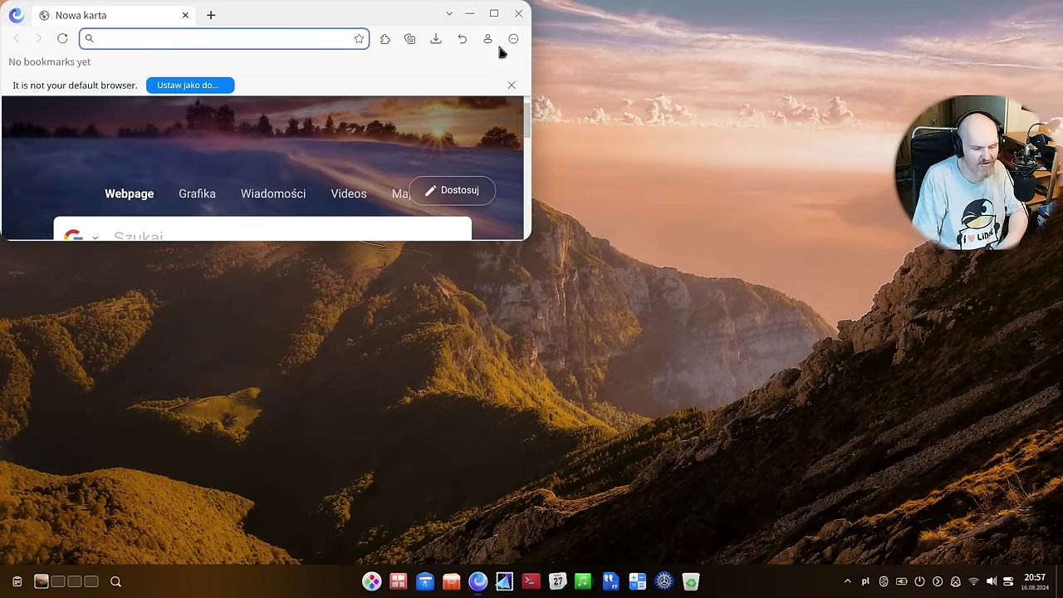
pyautogui.click(491, 14)
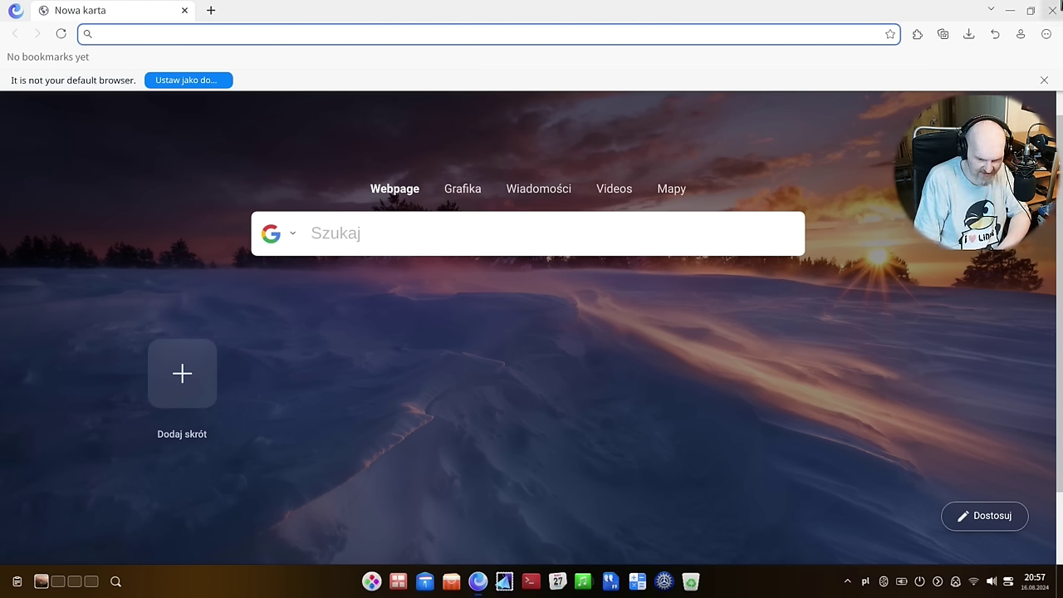
pyautogui.click(1053, 10)
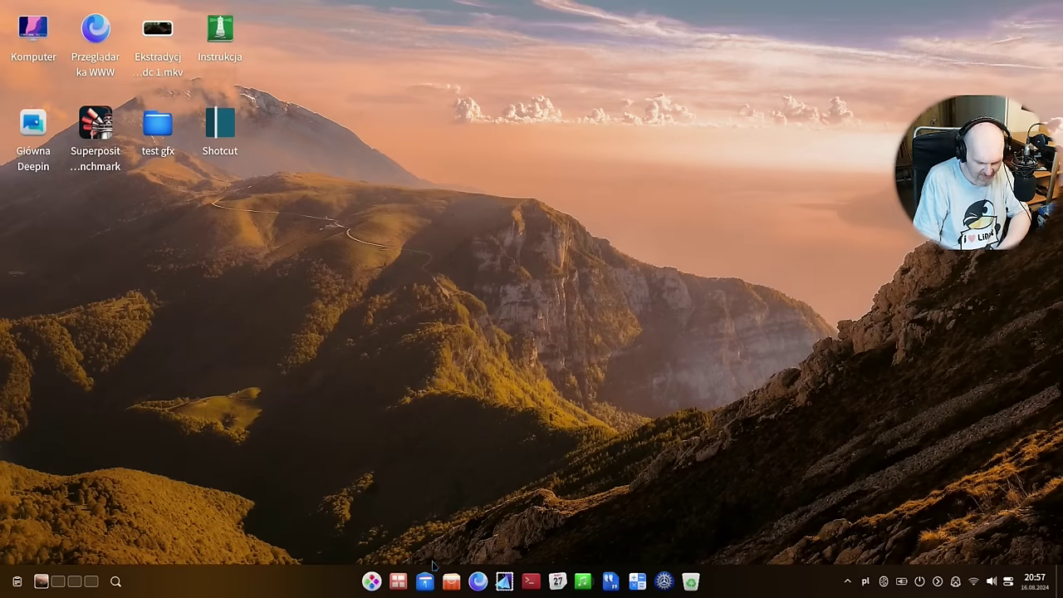
# Step: Open the App Store and browse the launcher's application list down to the system utilities
pyautogui.click(451, 581)
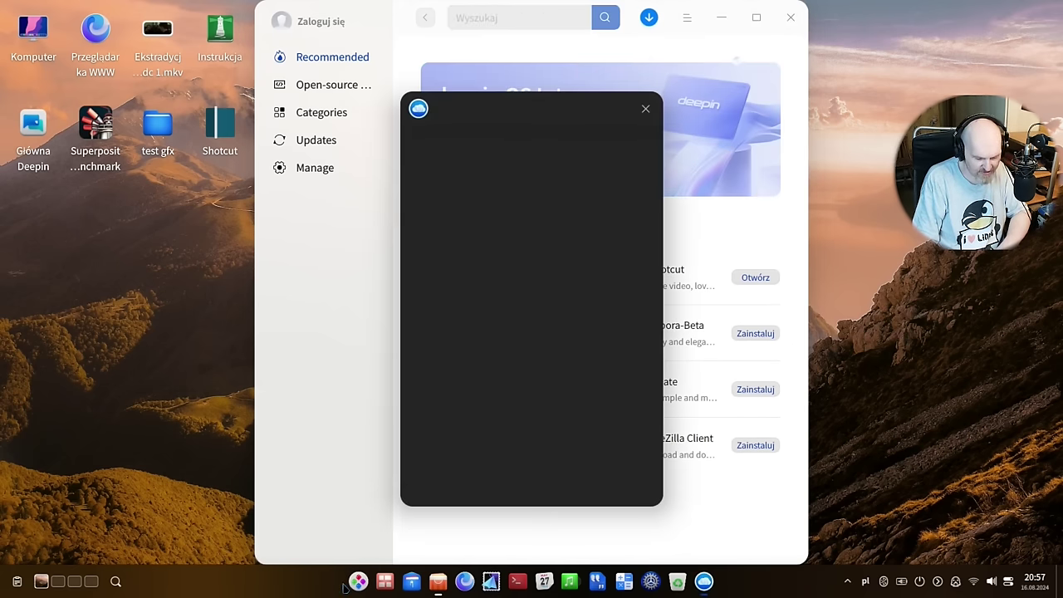
pyautogui.click(358, 582)
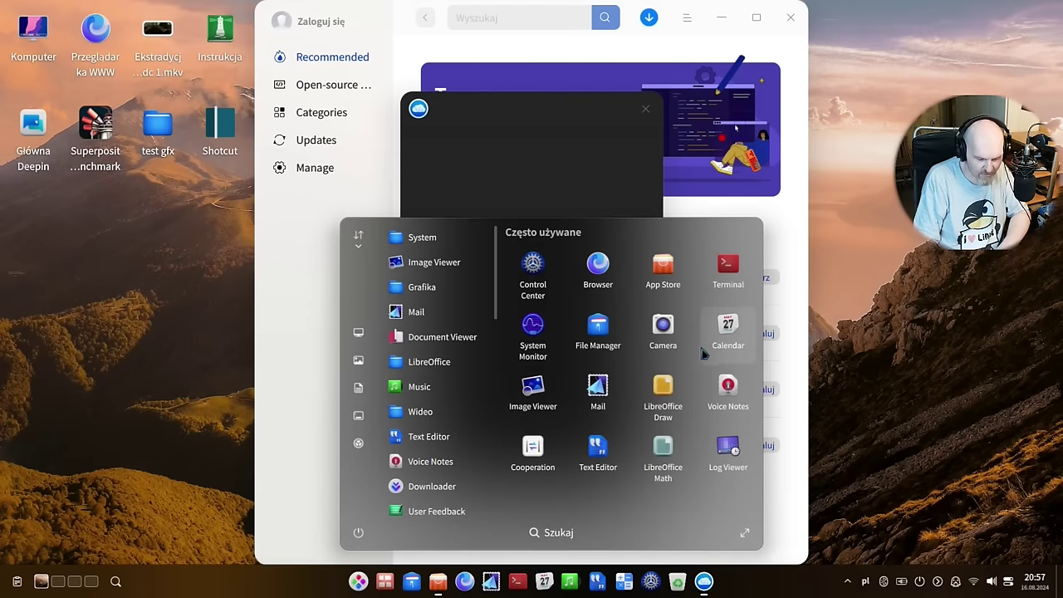
pyautogui.scroll(-5, 461, 349)
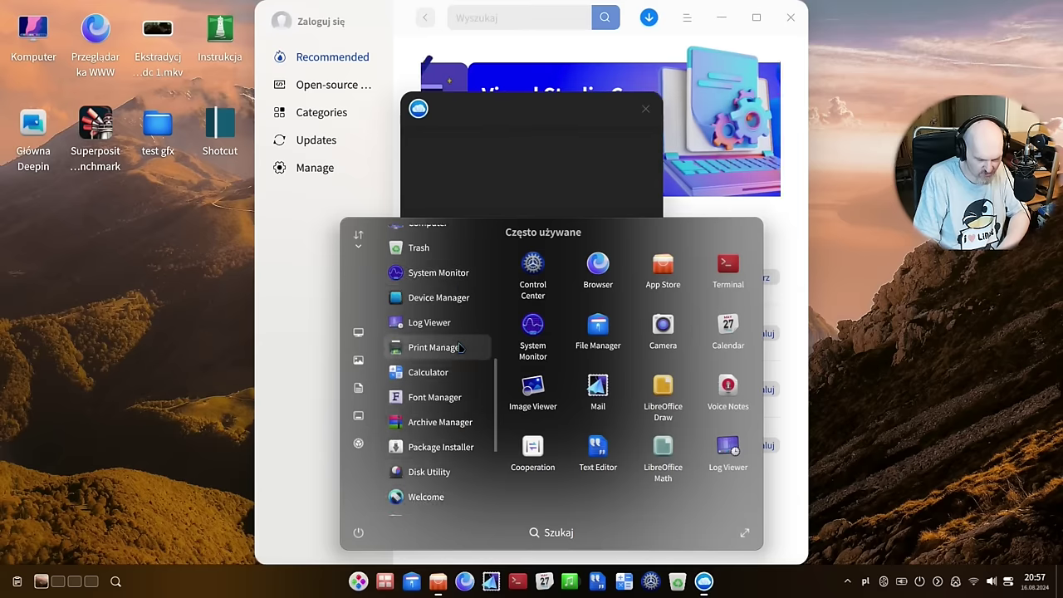